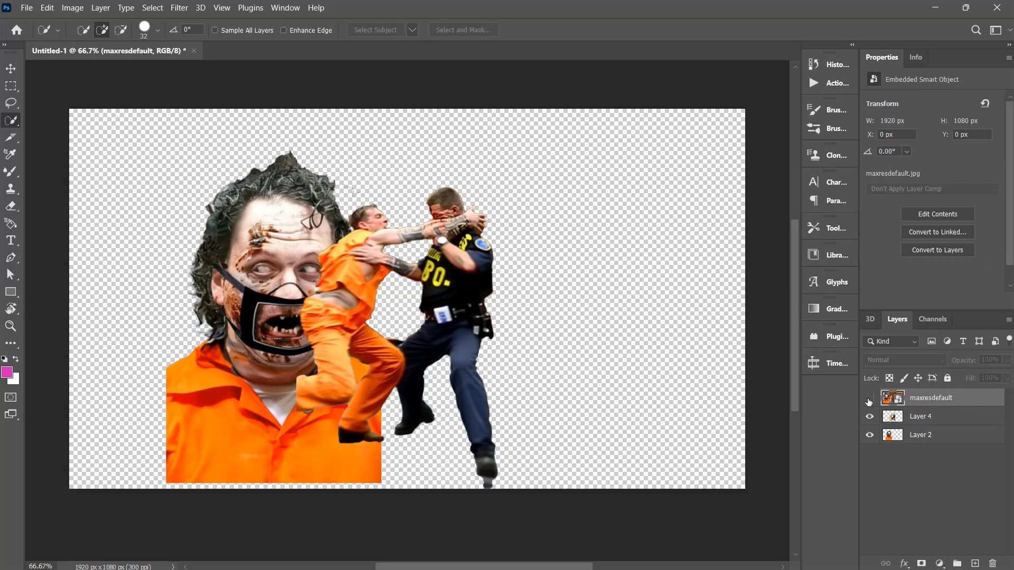
Leave the maxresdefault layer hidden and reorder the layers so Layer 4 and Layer 2 sit above it.
click(870, 398)
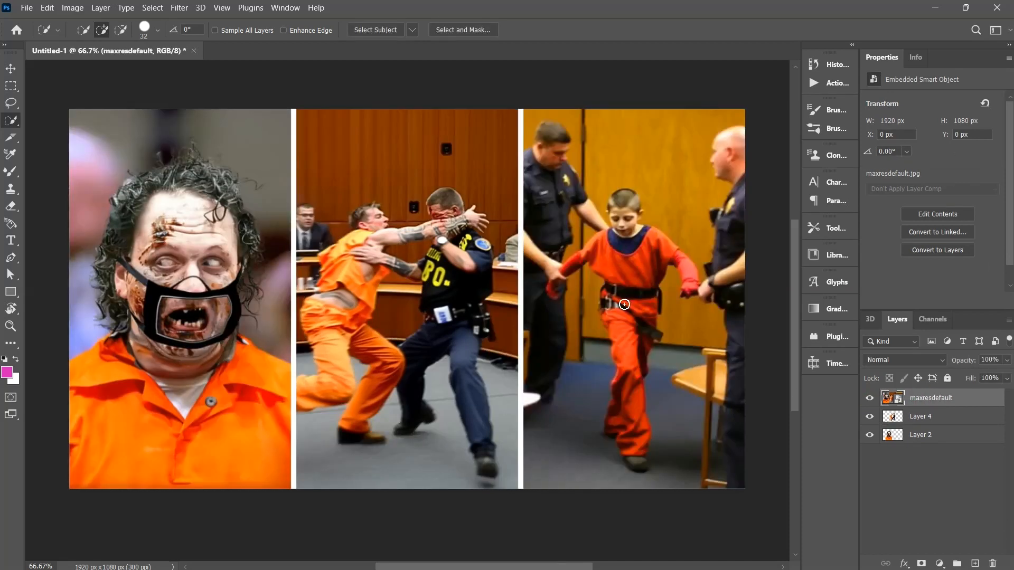
click(10, 86)
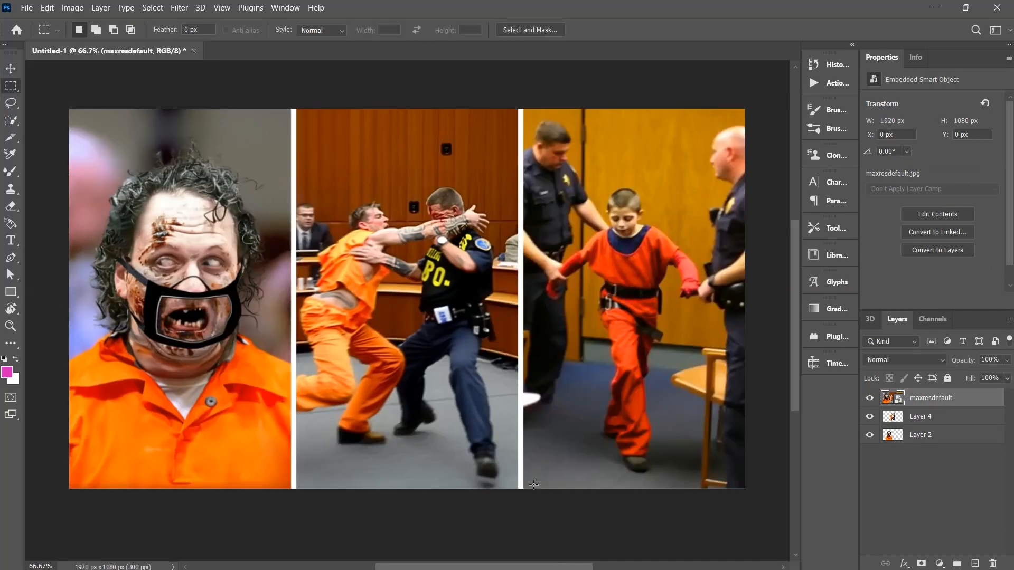
click(870, 398)
drag(917, 418, 917, 391)
drag(904, 433, 905, 407)
Move the fighting prisoner and officer to the canvas's left edge and the masked man to its right edge.
key(v)
drag(356, 262, 117, 292)
drag(282, 338, 646, 344)
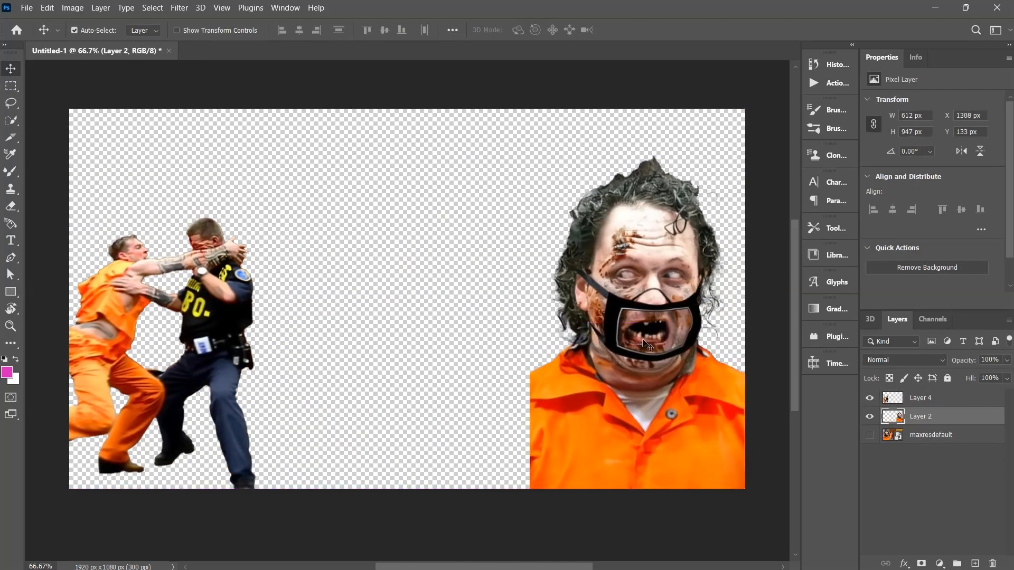
key(ctrl+s)
click(204, 36)
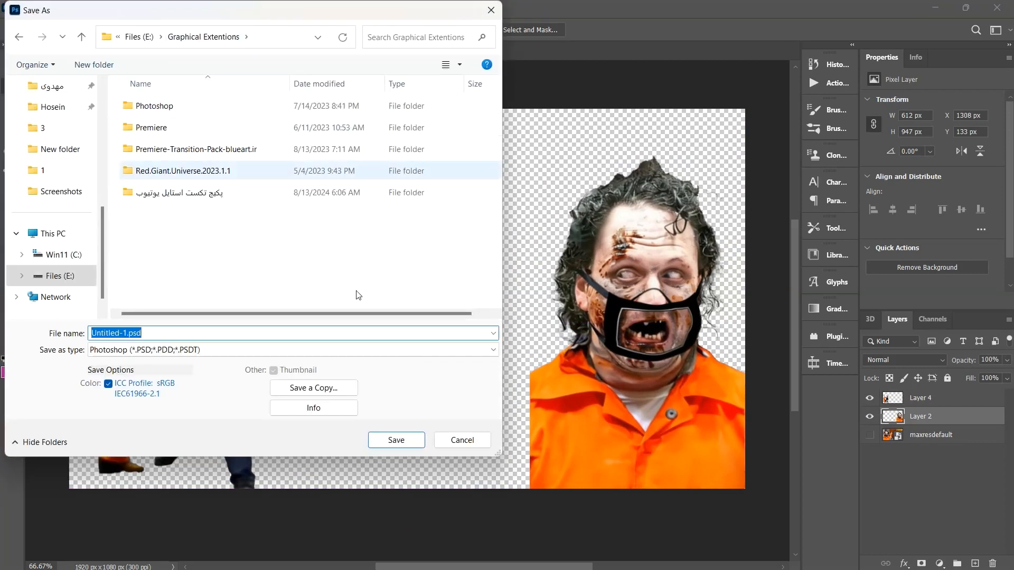
click(465, 440)
Open Untitled-1.psd and فایل اصلی.psd from the Photoshop folder, and return to the thumbnail composition.
key(ctrl+o)
drag(330, 187, 327, 112)
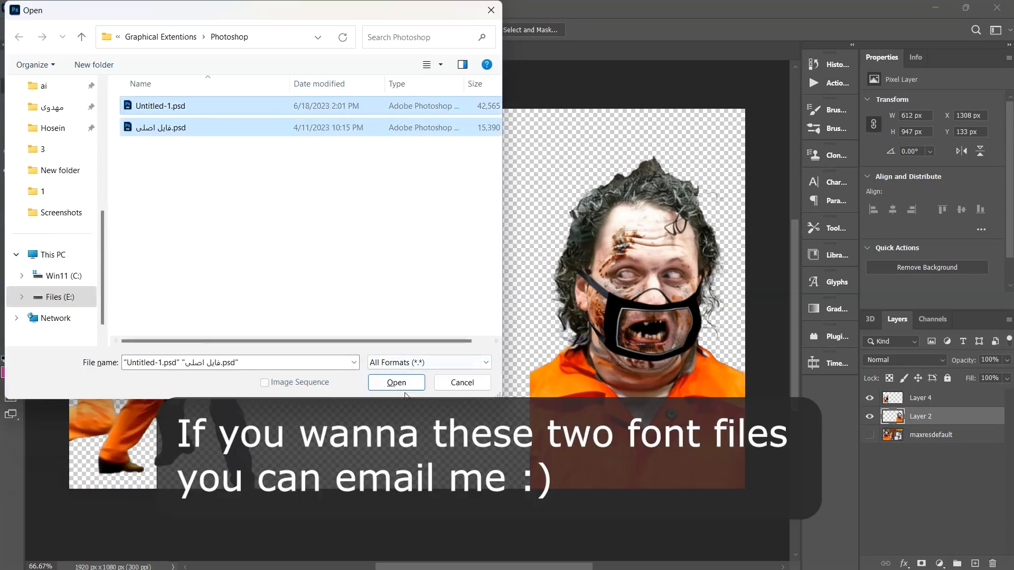
click(407, 384)
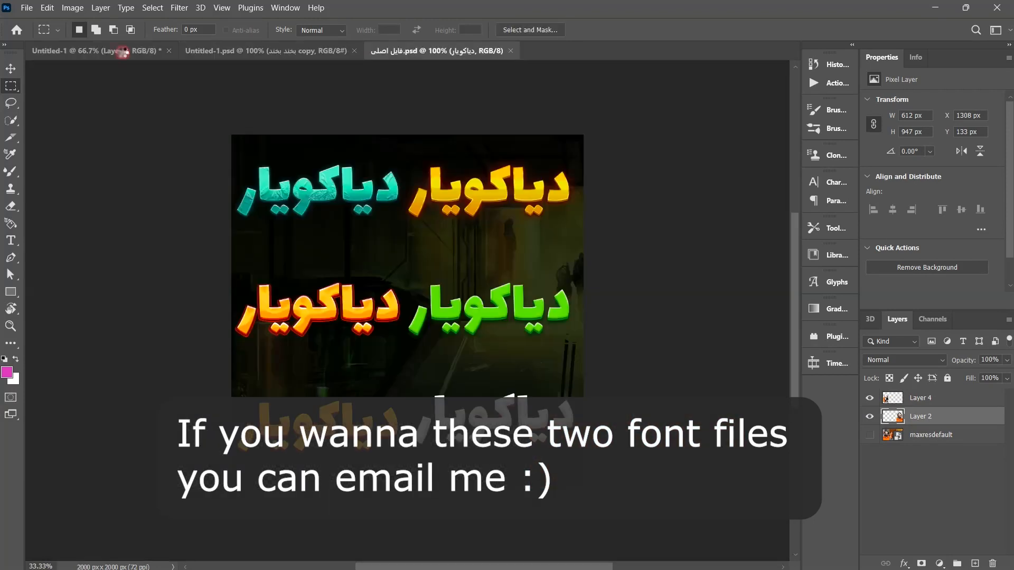
click(122, 52)
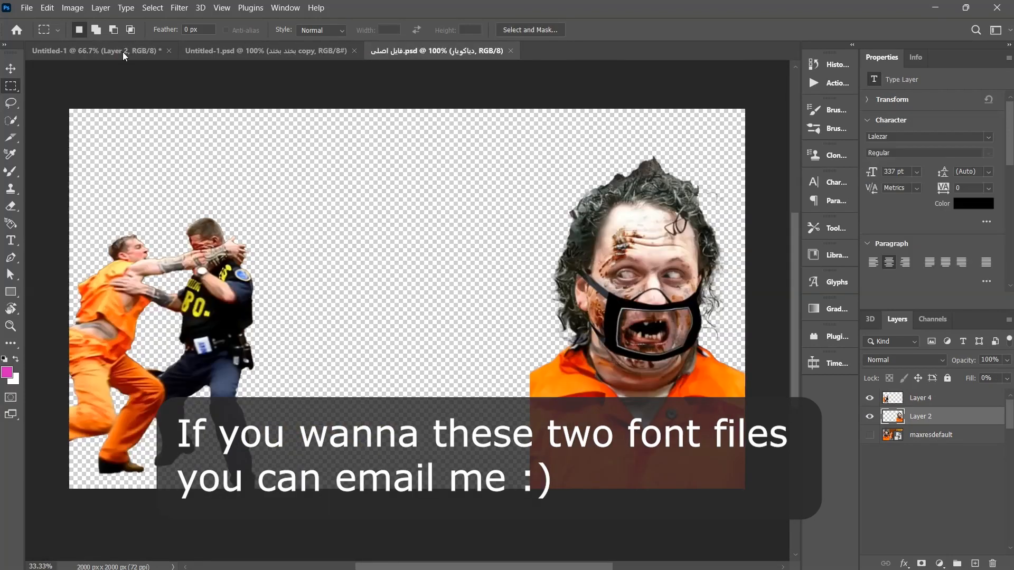
Start saving the composition as a Photoshop file in the Pictures > work > editor > thumbnails folder on drive E.
key(ctrl+shift+s)
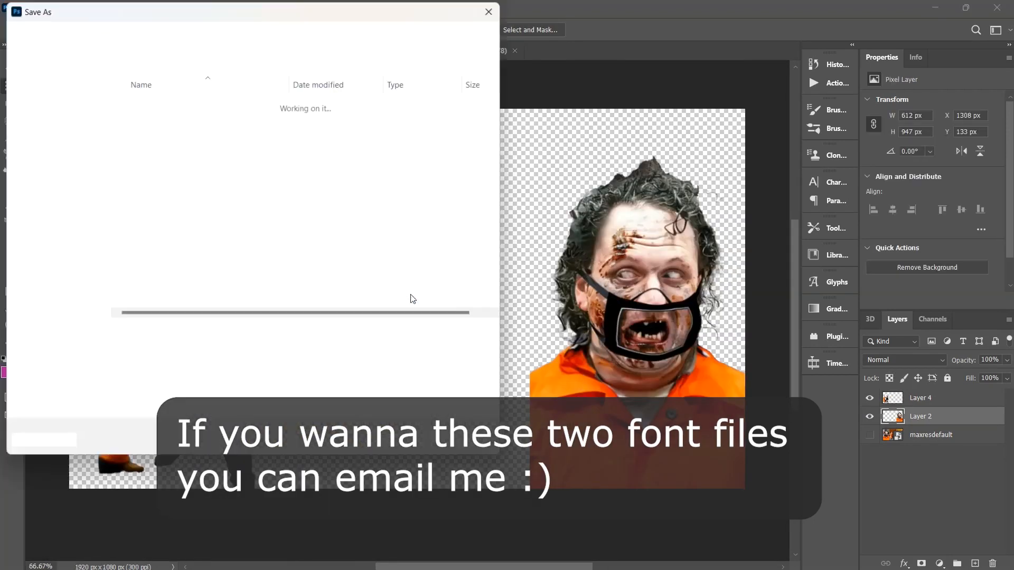
click(136, 36)
click(139, 38)
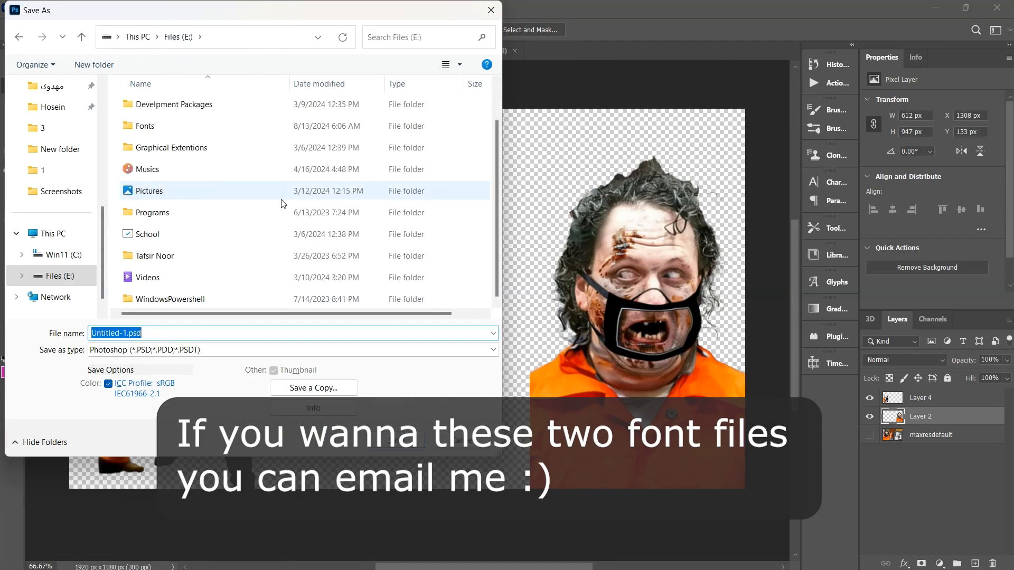
double_click(208, 196)
double_click(455, 122)
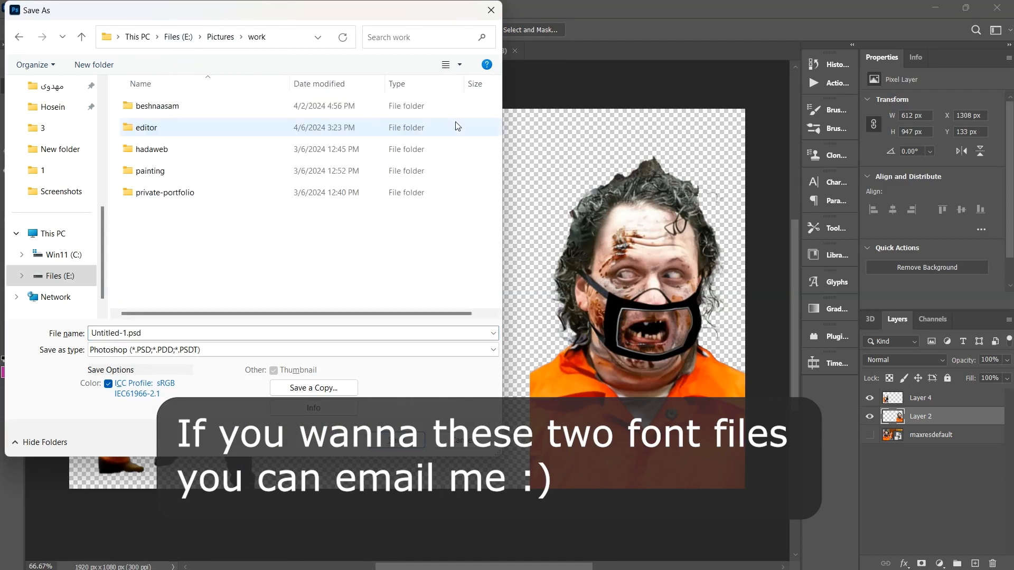
double_click(194, 130)
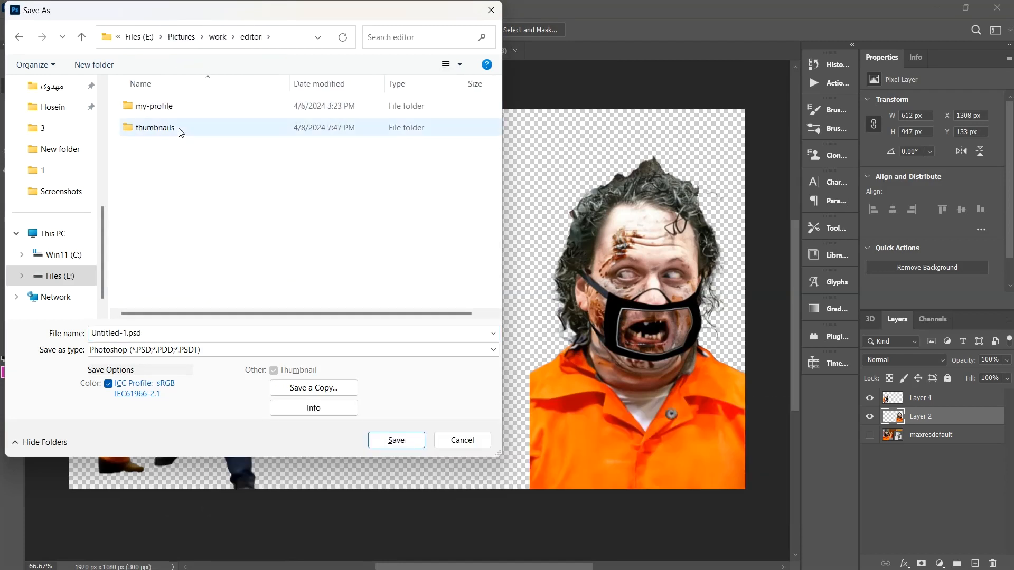
double_click(181, 131)
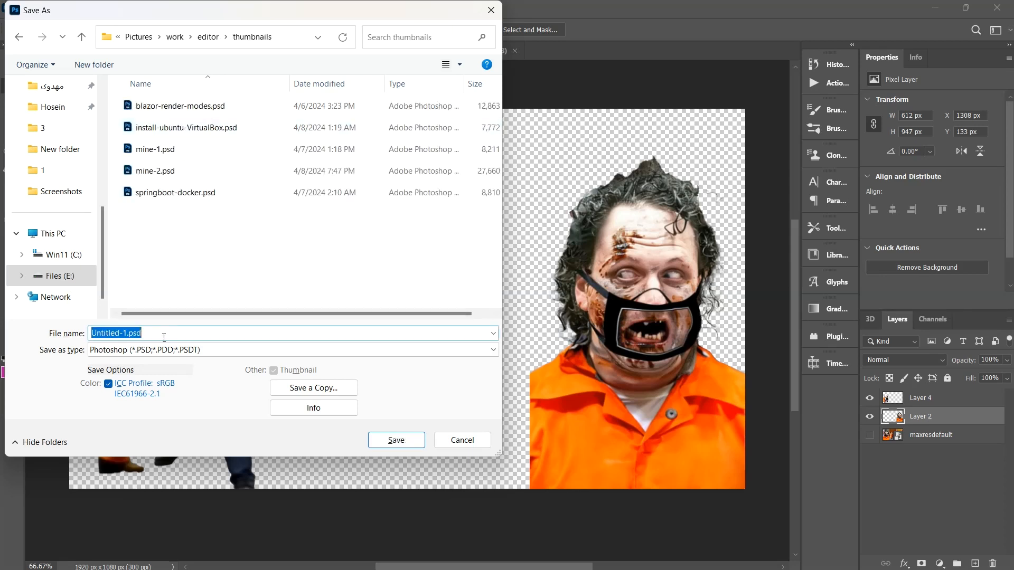
Switch to the browser and open the "Most VIRAL Courtroom Moments OF ALL TIME..." video from the Courtroom Consequences channel.
key(alt+Tab)
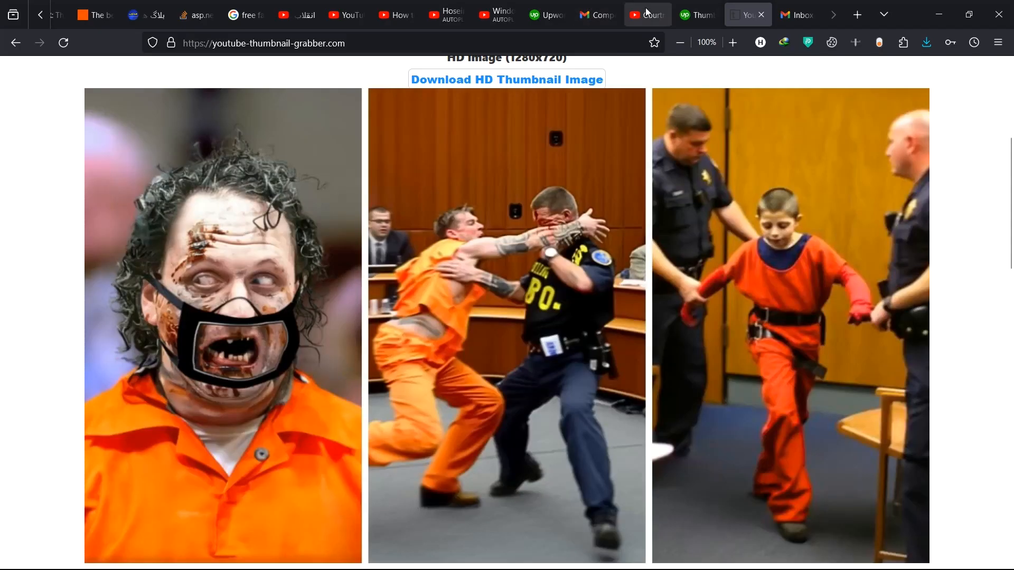
click(648, 12)
scroll(545, 180, down, 2)
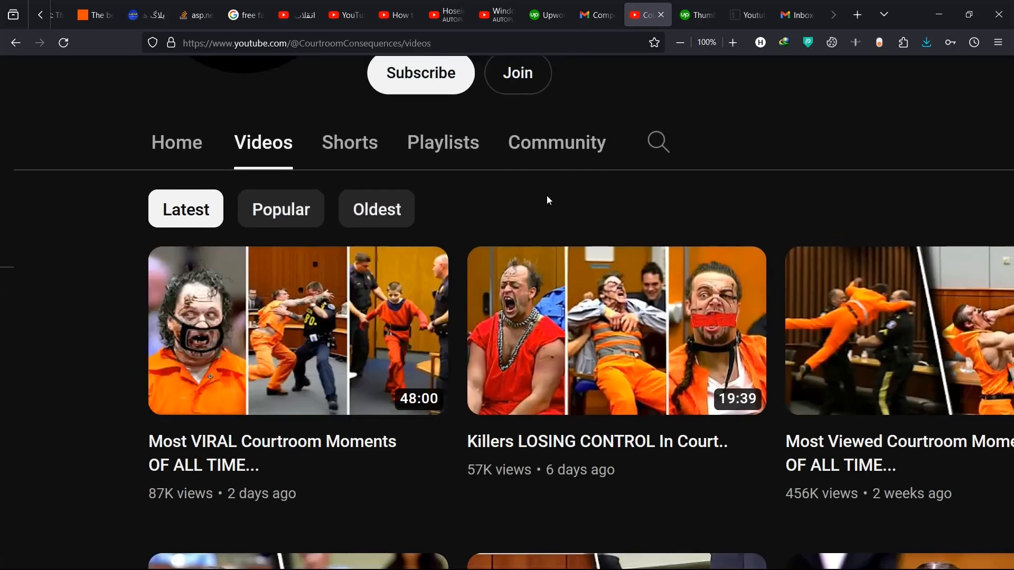
key(XF86AudioLowerVolume)
middle_click(350, 389)
click(699, 7)
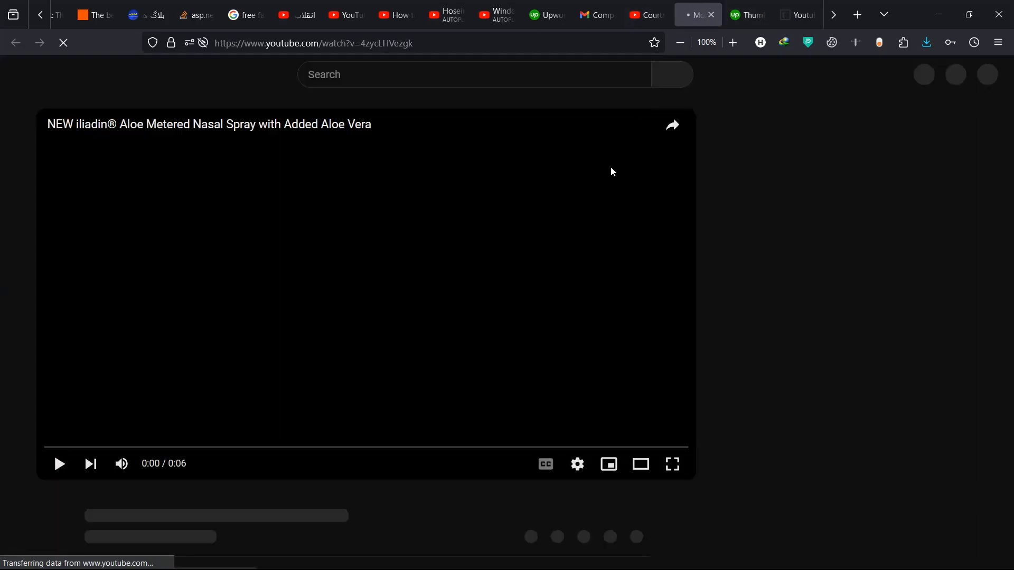
click(693, 102)
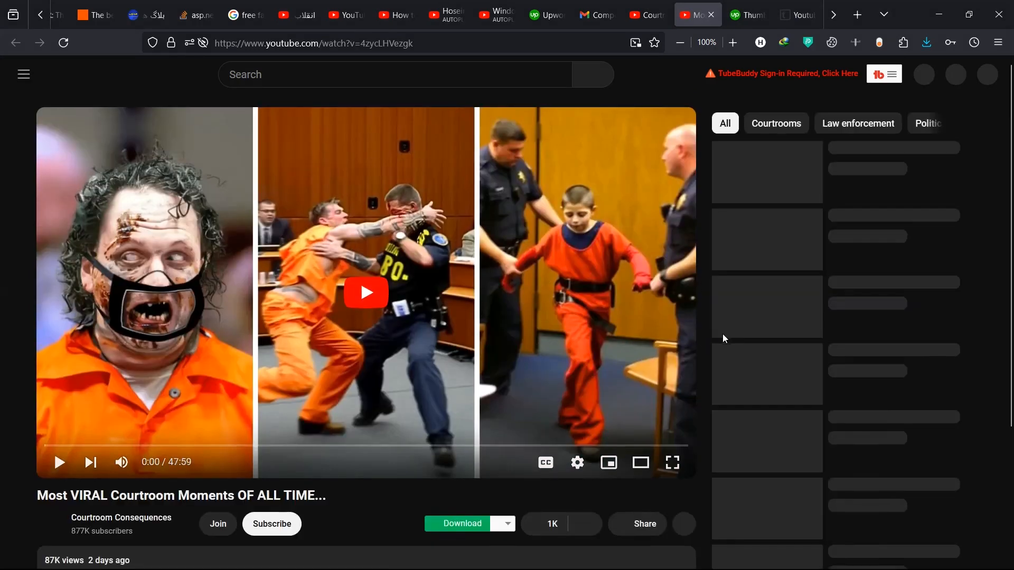
Copy "Most VIRAL Courtroom Moments" from the video title and save the Photoshop file as Most-VIRAL-Courtroom-Moments.
scroll(725, 339, down, 2)
triple_click(157, 400)
click(270, 403)
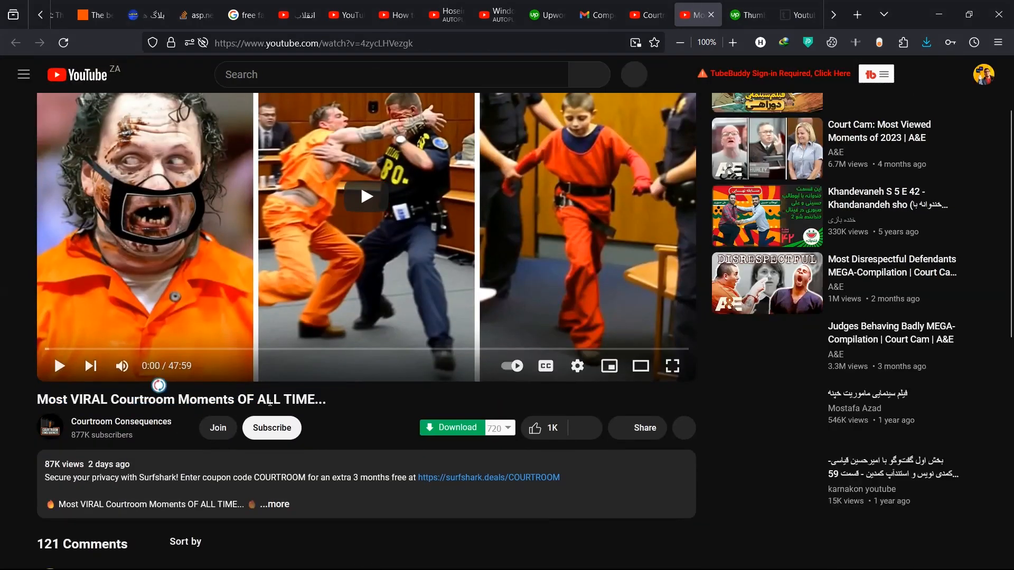
double_click(270, 403)
drag(38, 401, 235, 401)
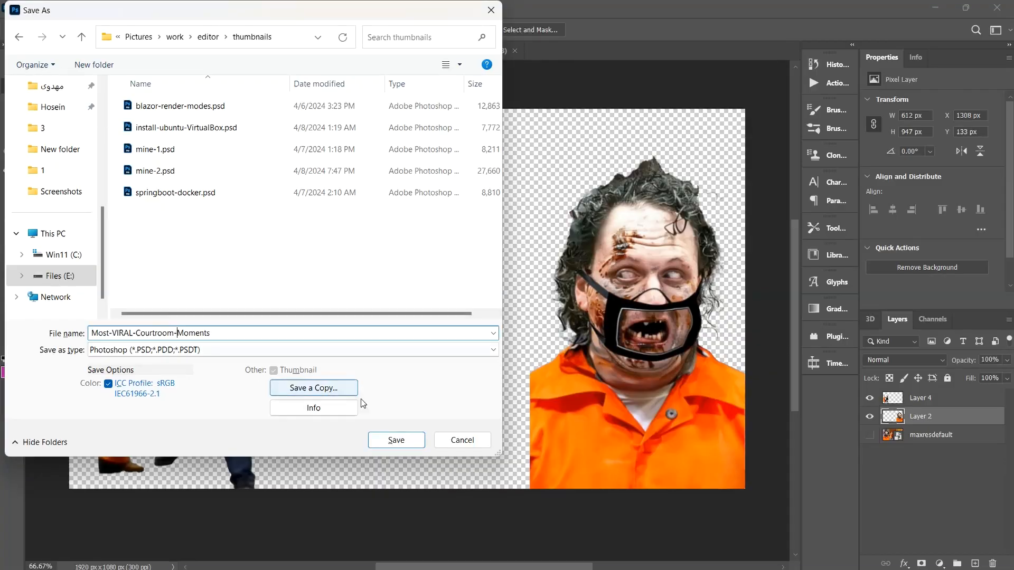
click(396, 440)
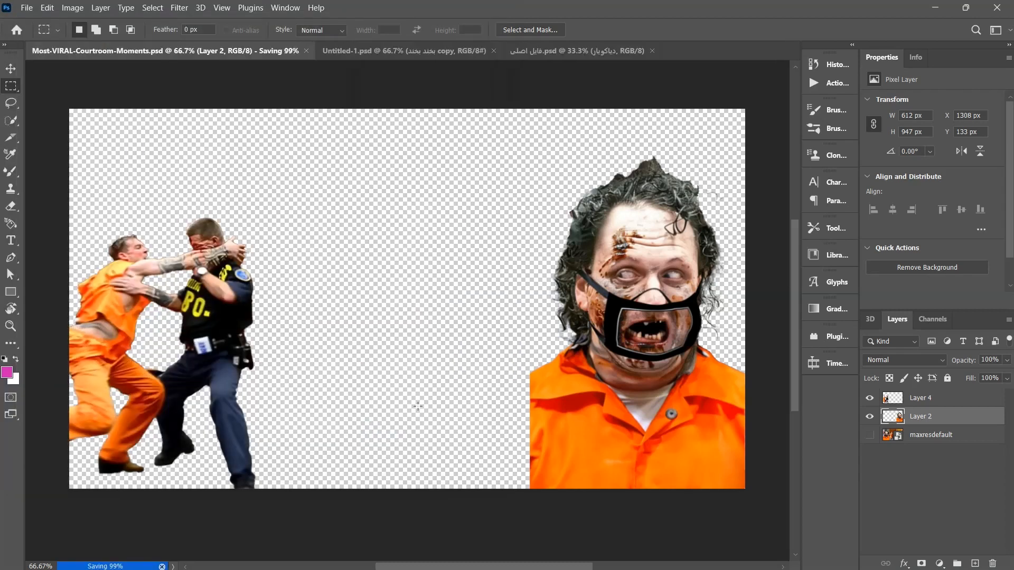
Move the fighting pair right so it slightly overlaps the masked man's shoulder.
drag(210, 345, 504, 327)
key(m)
ctrl+click(674, 353)
key(v)
key(m)
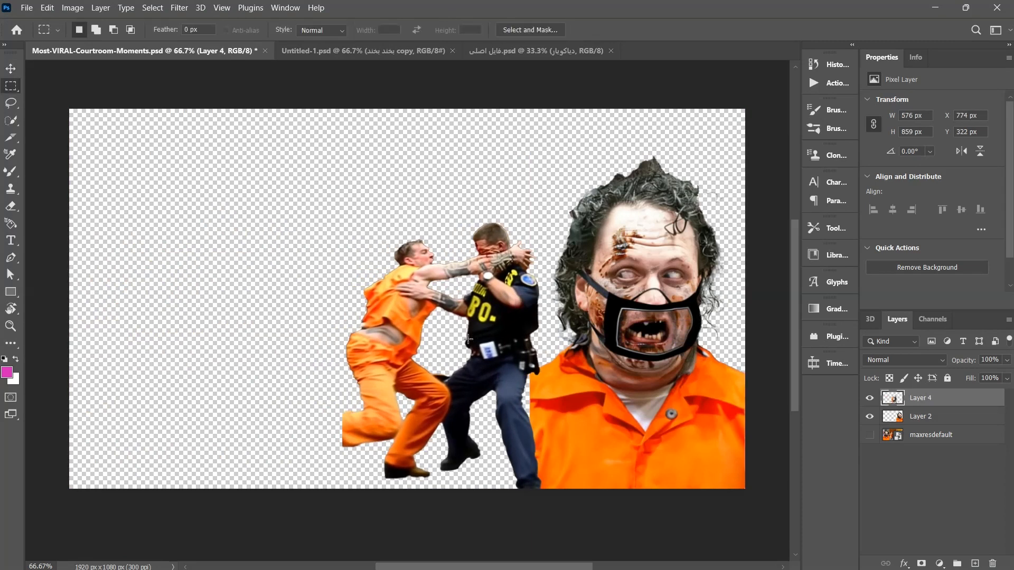
drag(518, 317, 530, 318)
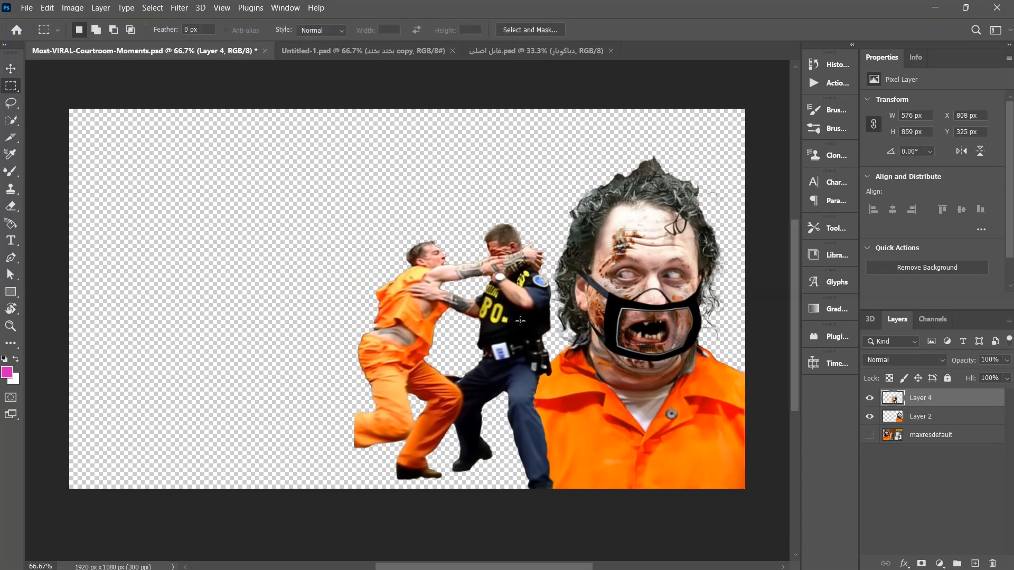
Switch to the browser, pause the courtroom video and search Google Images for "court" in a new tab.
key(alt+Tab)
scroll(364, 317, down, 5)
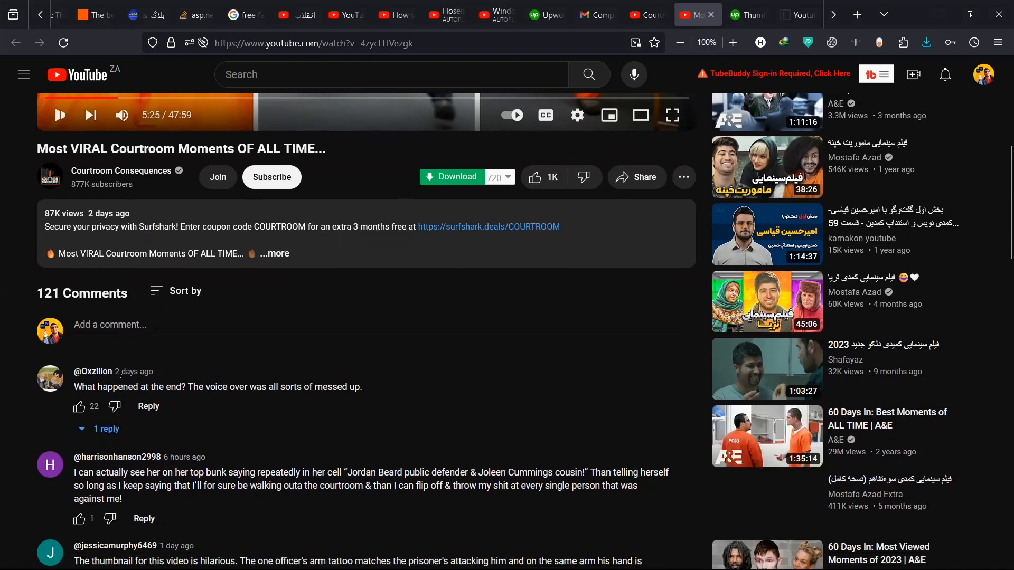
scroll(223, 247, up, 5)
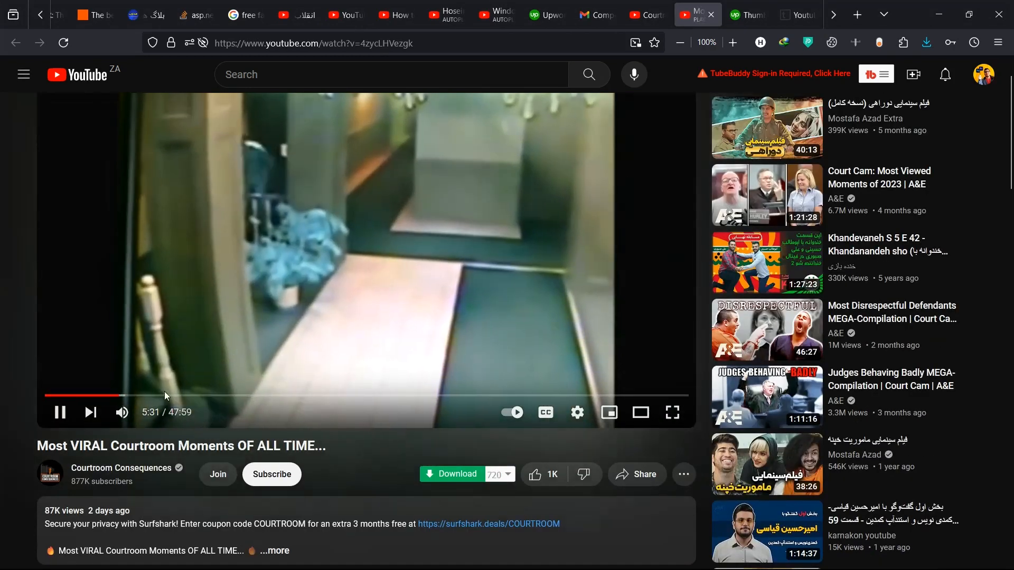
click(220, 313)
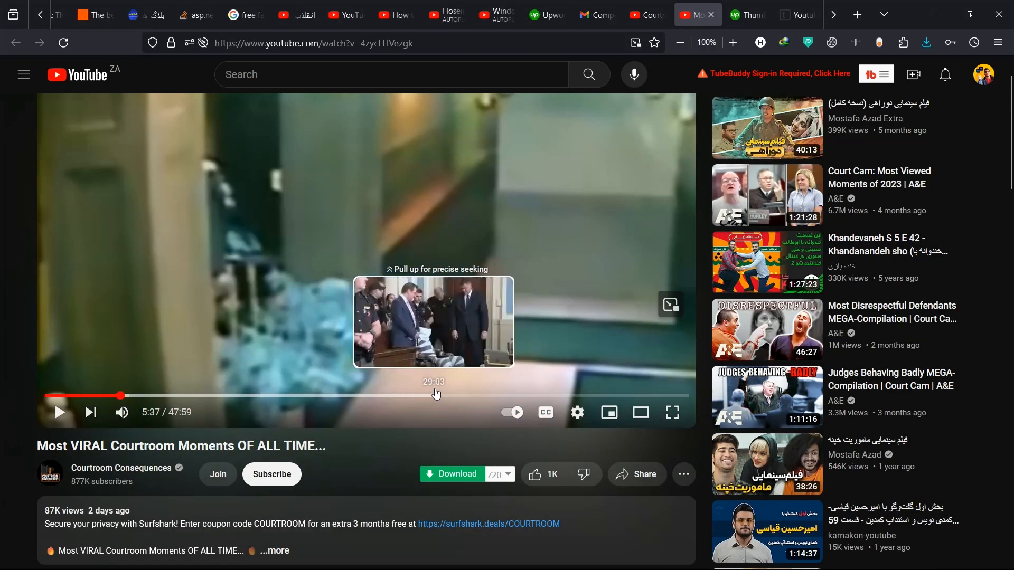
key(ctrl+t)
text(cour)
key(Return)
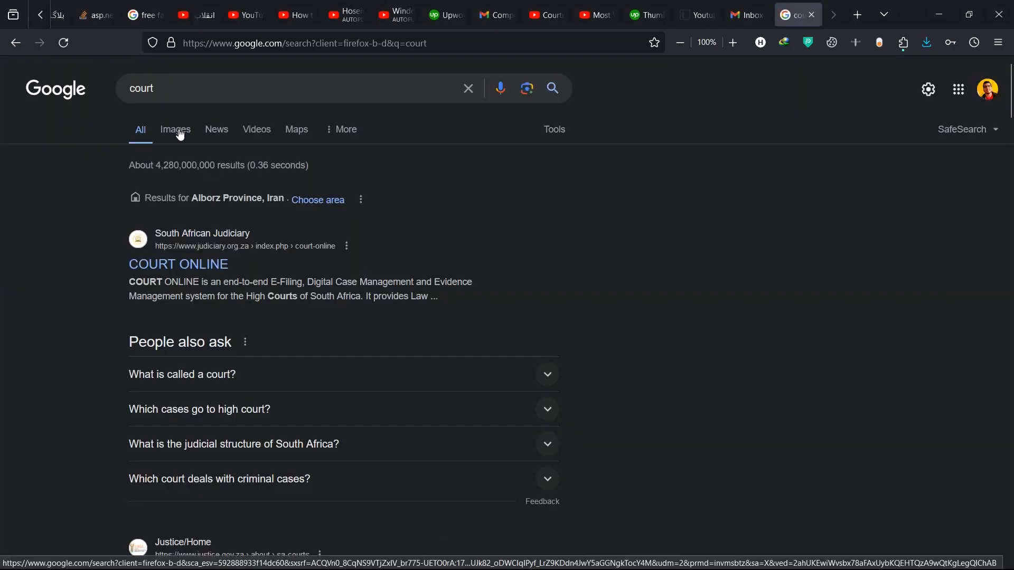
click(178, 129)
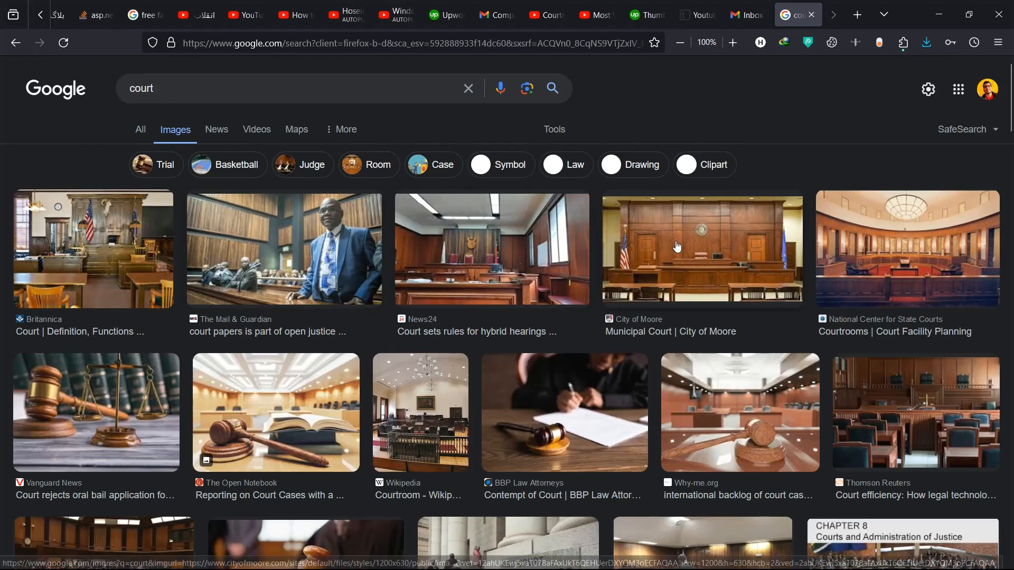
Download the "Municipal Court | City of Moore" courtroom picture from the image results.
click(678, 246)
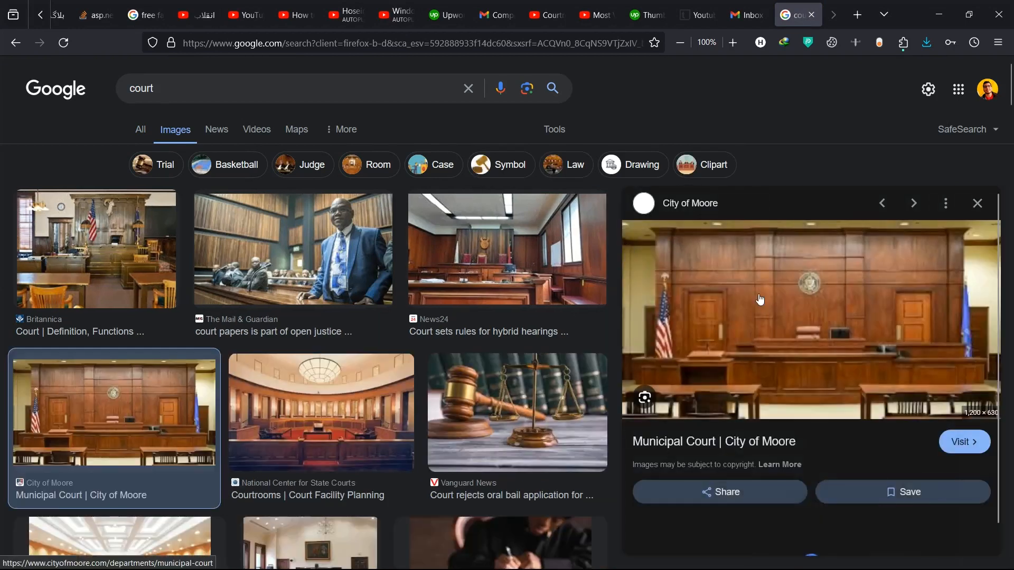
right_click(758, 198)
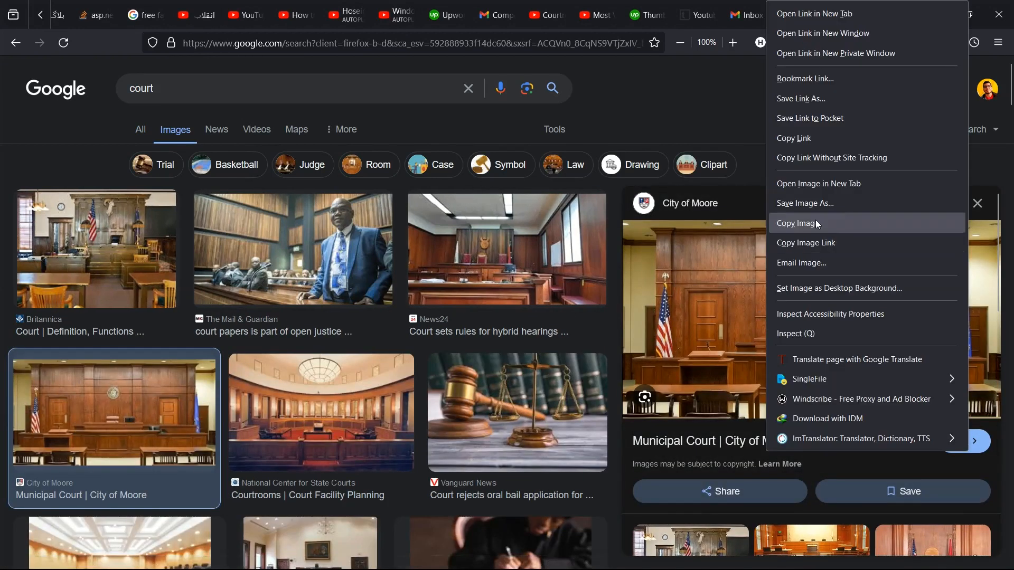
click(812, 235)
click(379, 403)
Place the city-moore-municipal-court-2 image in the composition, scale it to fill the canvas, move it below Layer 2 and save.
key(super+d)
drag(32, 91, 458, 317)
key(alt+Tab)
key(alt+Tab)
drag(760, 115, 780, 102)
key(Return)
drag(938, 399, 938, 443)
key(ctrl+s)
Enlarge the fighting pair to about 117% and lower it so the feet reach the canvas's bottom edge.
key(v)
click(424, 263)
key(ctrl+t)
drag(354, 223, 287, 191)
mouse_move(434, 312)
mouse_down()
mouse_move(419, 318)
mouse_move(433, 320)
mouse_up()
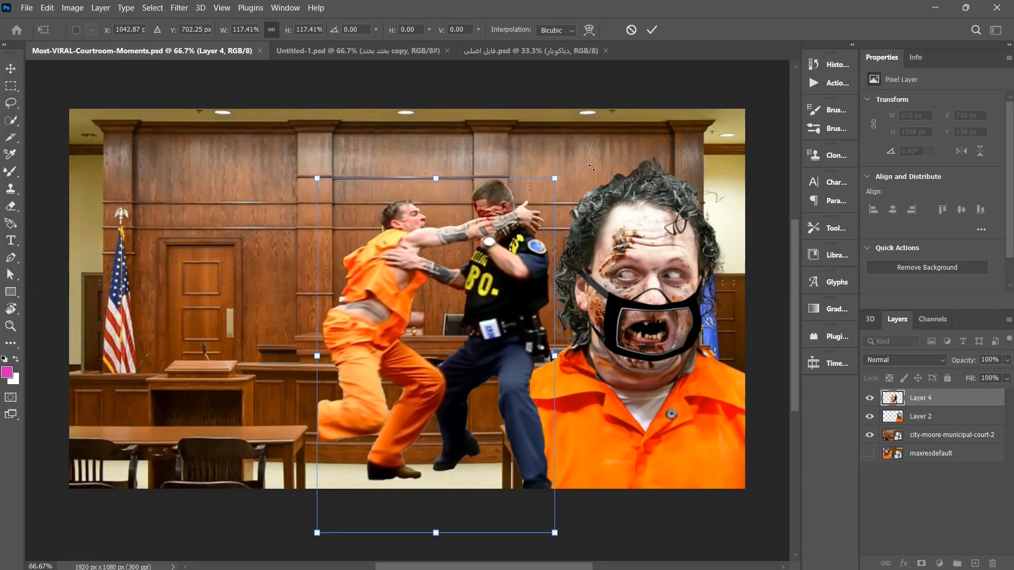
drag(510, 286, 508, 302)
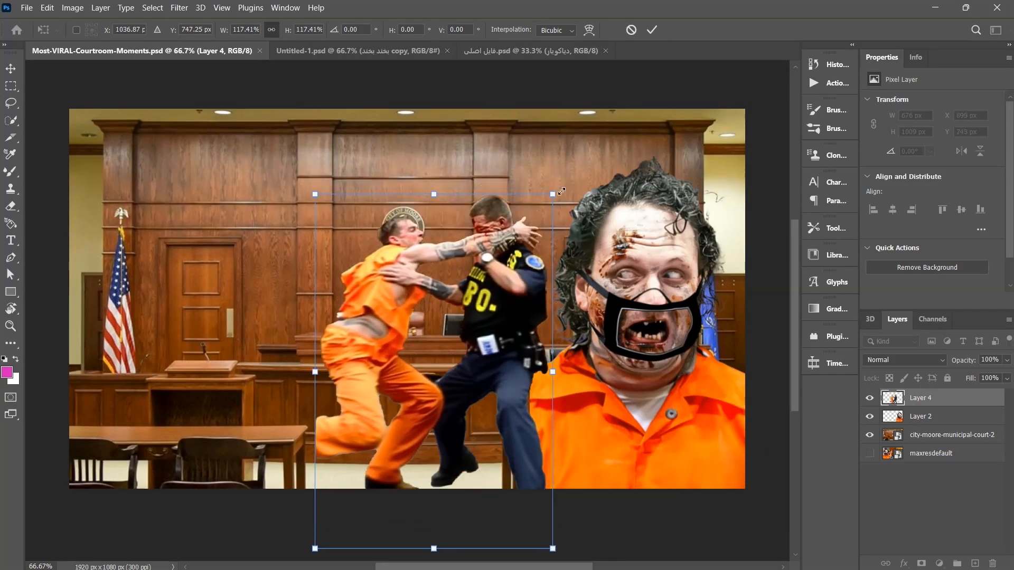
Switch to the browser, search for "shocked freepik" and browse Freepik's shocked image results.
key(alt+Tab)
key(ctrl+t)
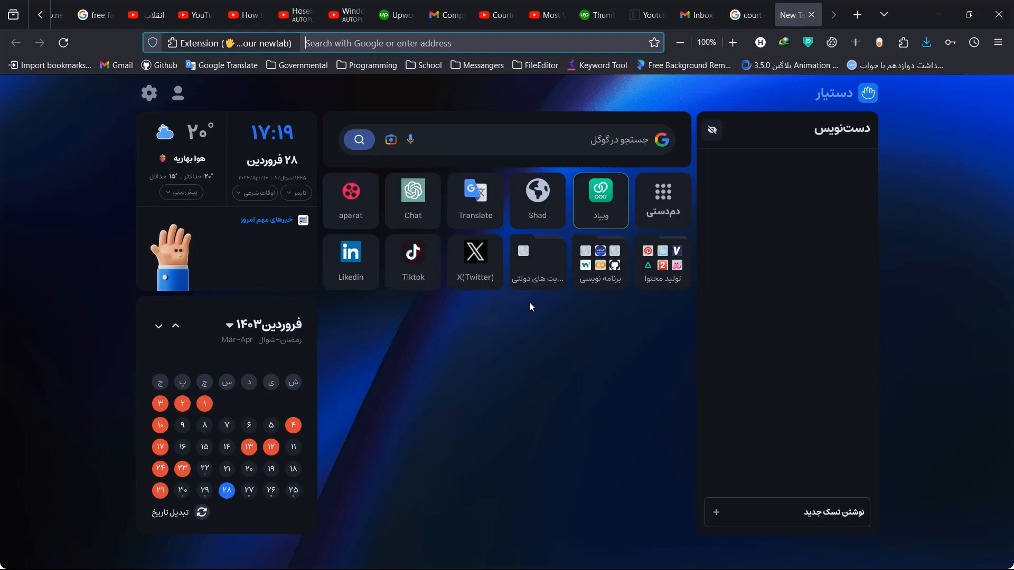
text(shocked freepik)
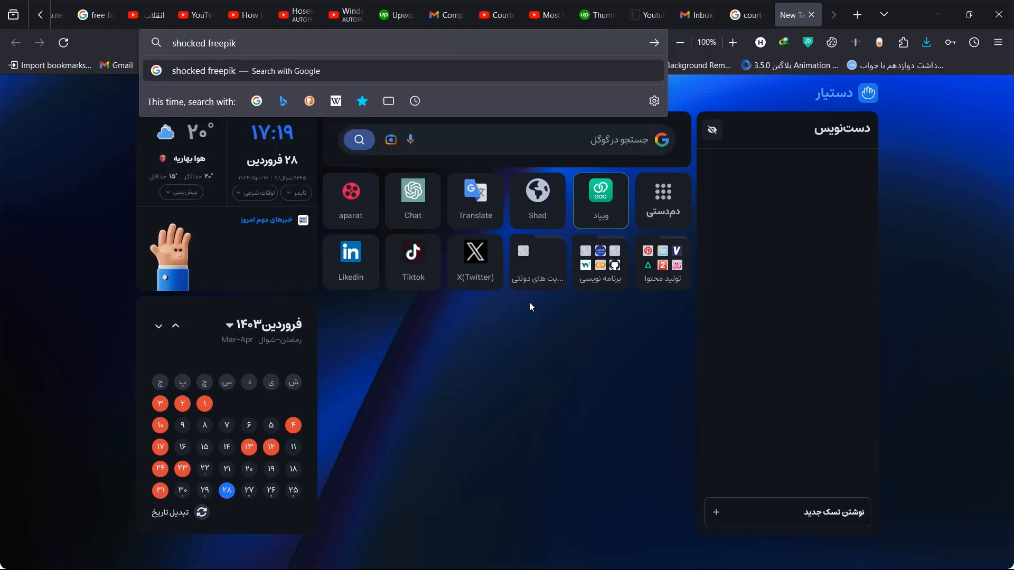
key(Return)
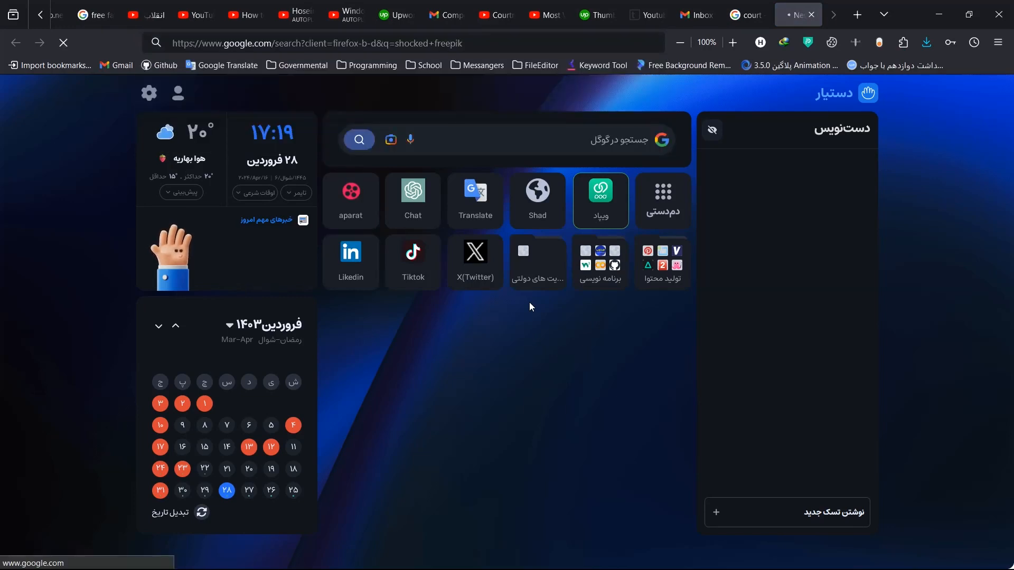
scroll(326, 257, down, 2)
click(326, 257)
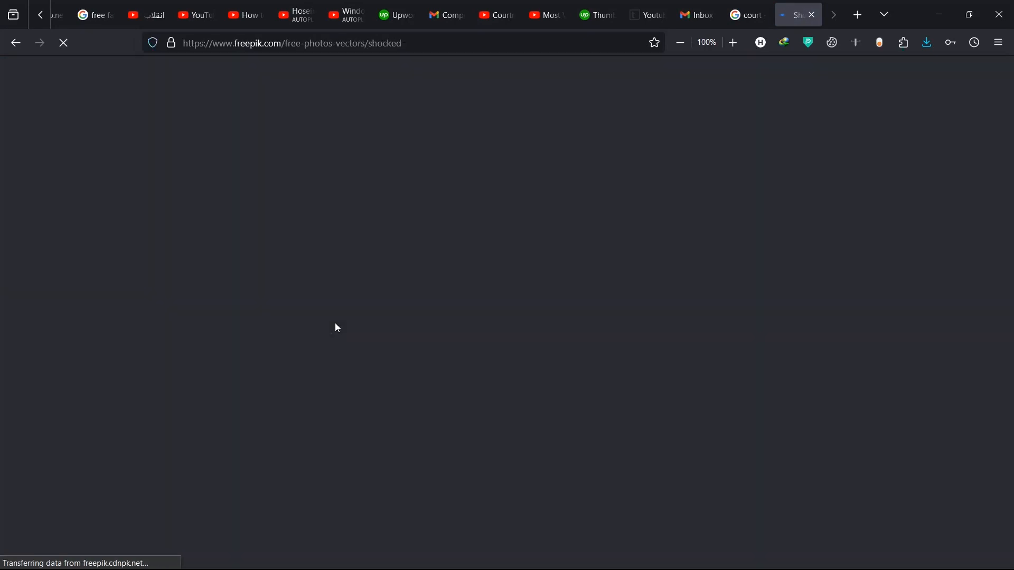
scroll(387, 257, down, 5)
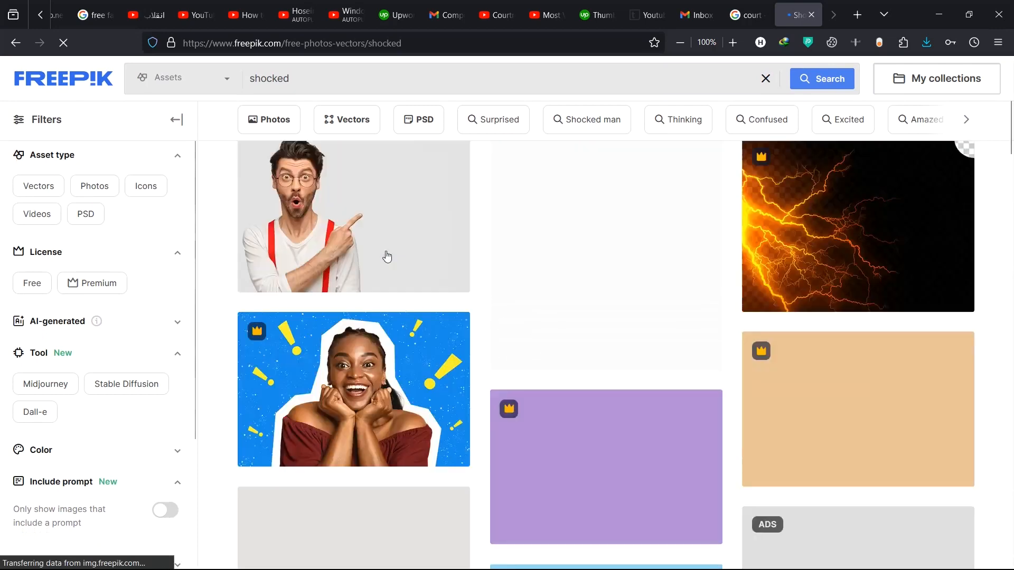
Examine more of Freepik's shocked photos to find a person with a suitably surprised expression.
scroll(387, 257, up, 3)
scroll(387, 257, down, 6)
click(746, 15)
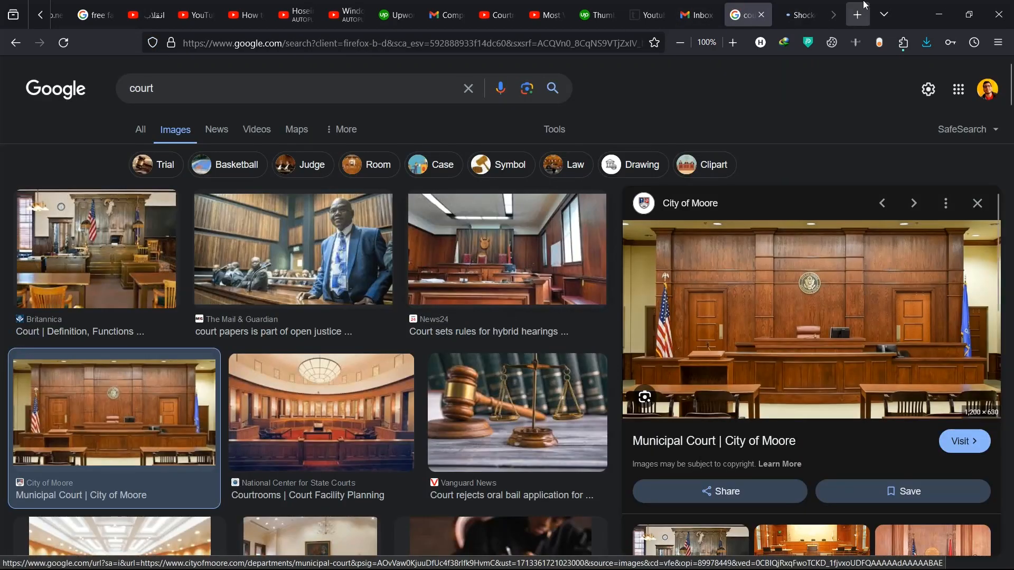
click(801, 14)
click(803, 15)
click(748, 15)
scroll(572, 323, down, 7)
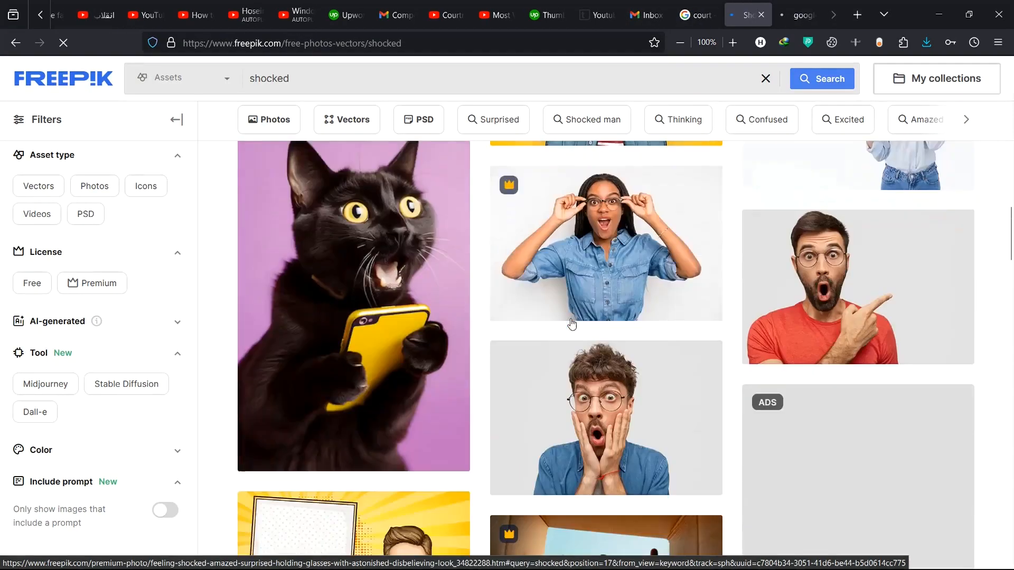
scroll(572, 324, down, 15)
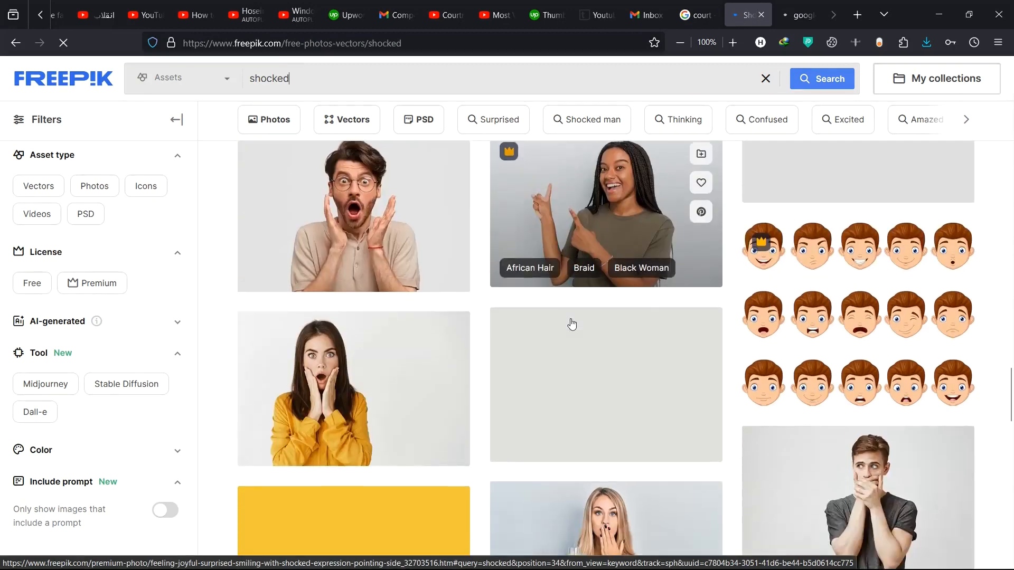
scroll(572, 323, down, 15)
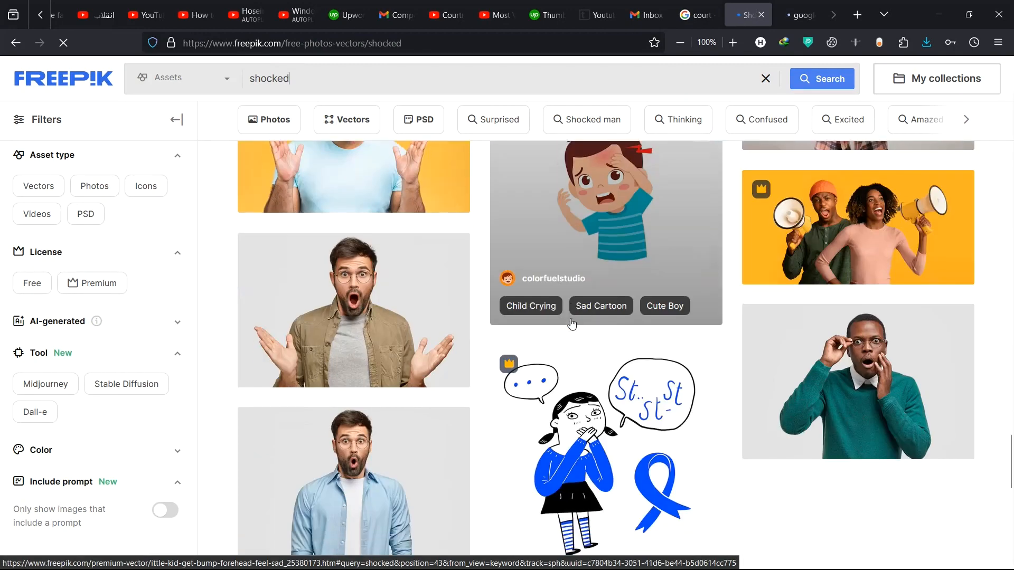
scroll(572, 324, down, 5)
click(569, 328)
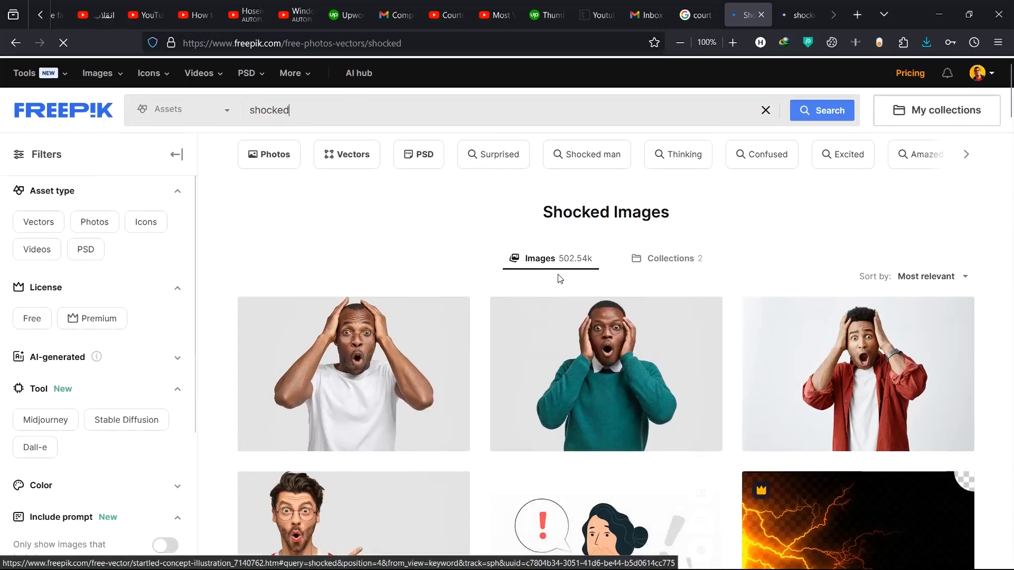
key(ctrl+Tab)
scroll(601, 193, up, 5)
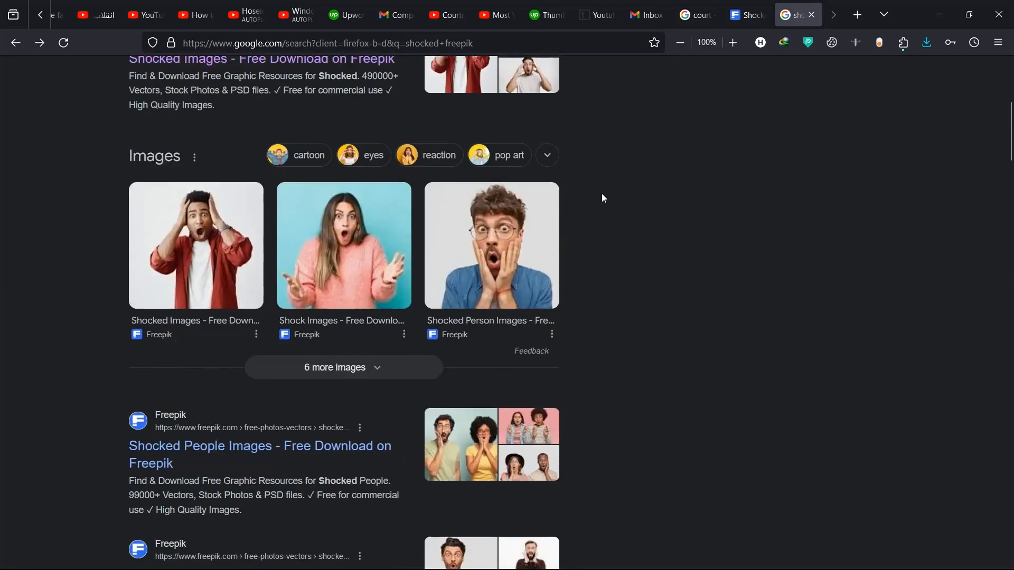
Download Freepik's free photo of the amazed man in a white t-shirt and red shirt holding his head.
key(ctrl+shift+Tab)
click(936, 273)
click(855, 450)
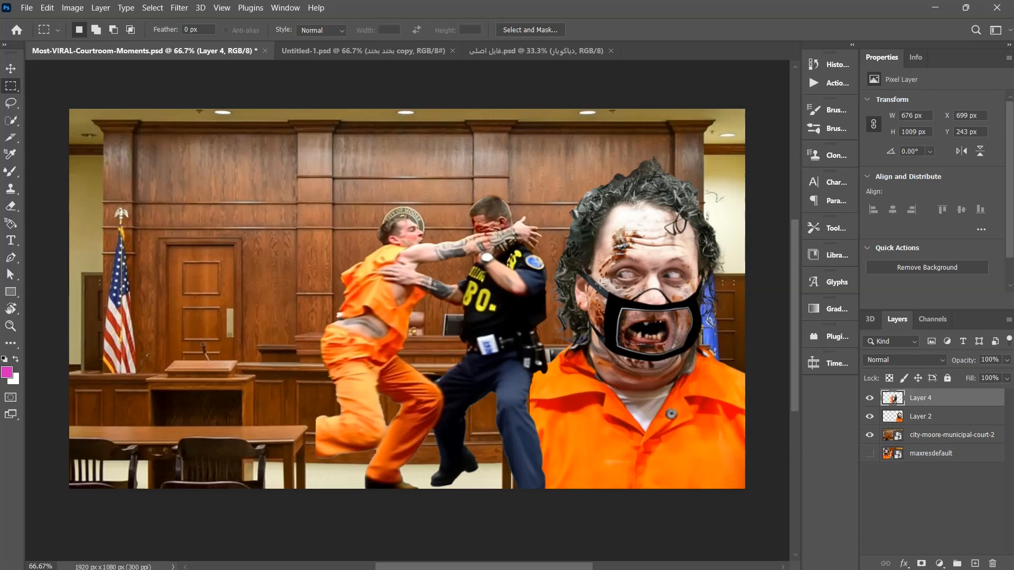
Switch to Photoshop and turn the courtroom background black and white with a Hue/Saturation adjustment layer at -100 saturation.
drag(646, 281, 617, 288)
key(m)
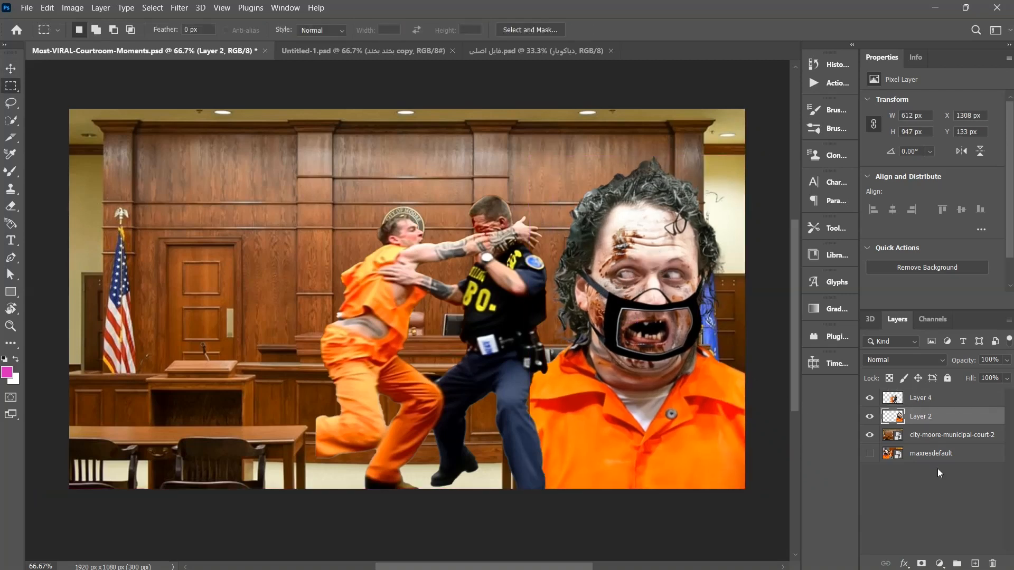
click(916, 434)
click(939, 564)
click(943, 434)
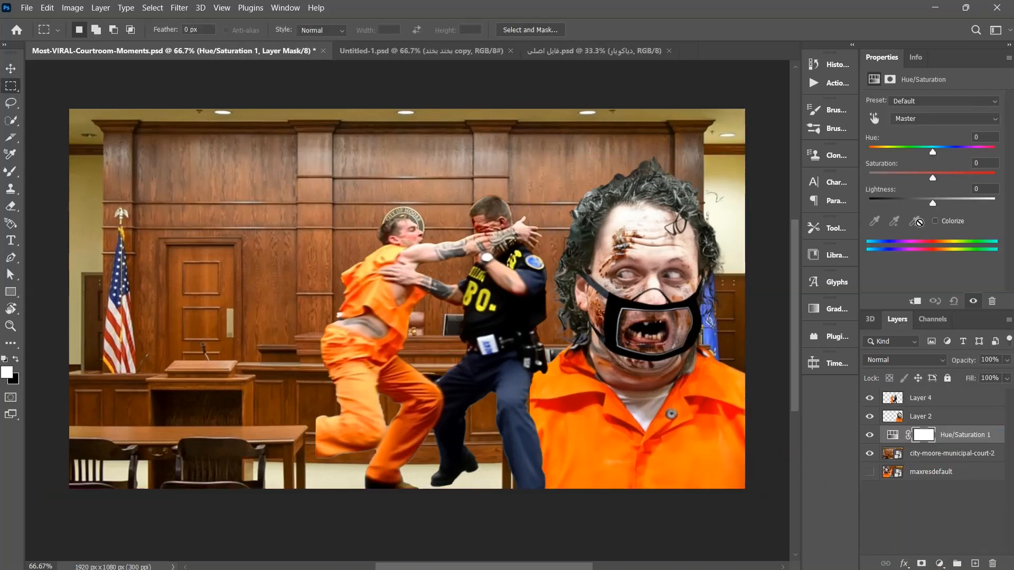
drag(931, 177, 870, 177)
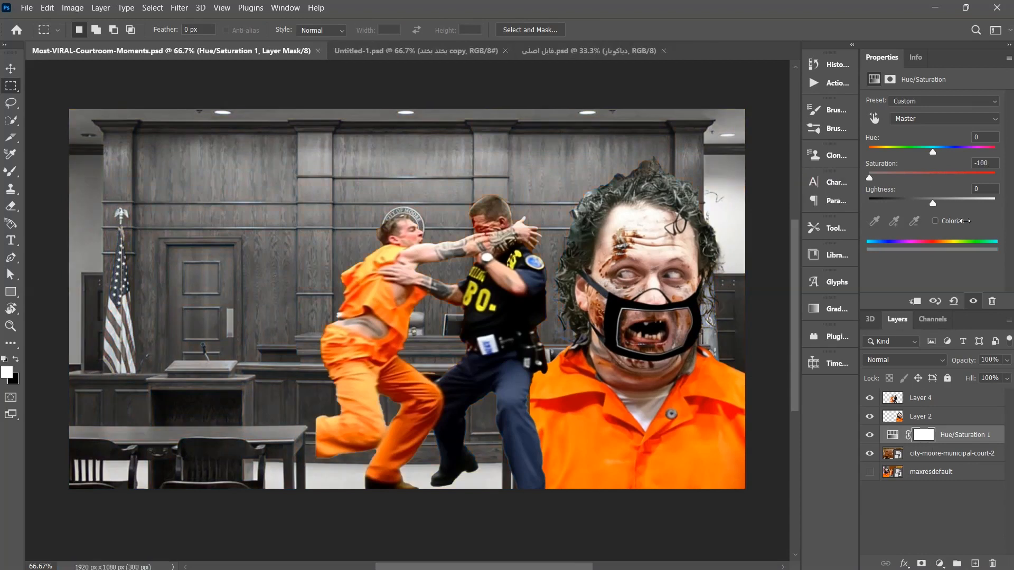
Lower the opacity of the city-moore-municipal-court-2 layer to 85%.
click(924, 453)
click(944, 434)
click(924, 453)
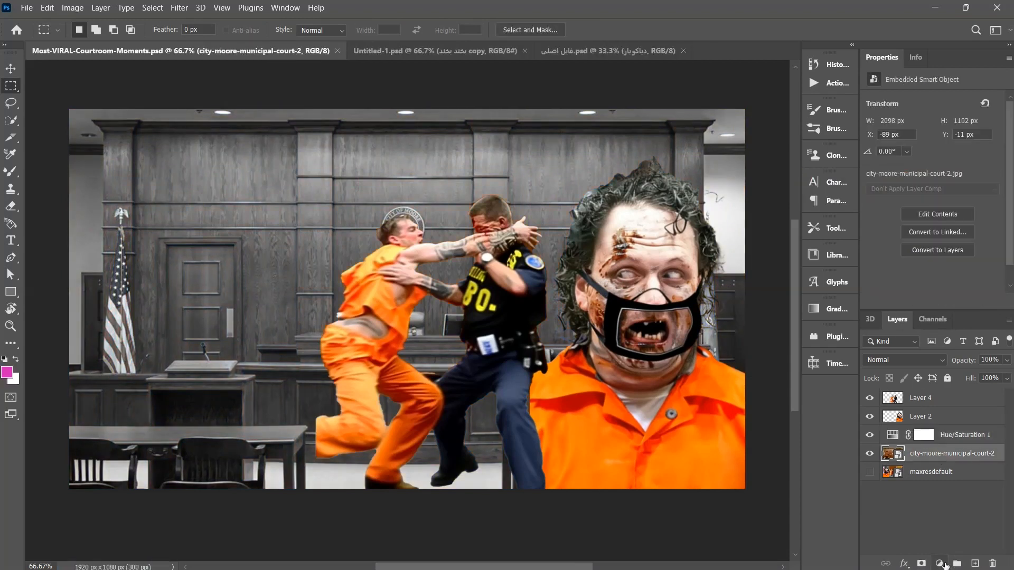
click(939, 563)
click(888, 459)
drag(962, 359, 957, 360)
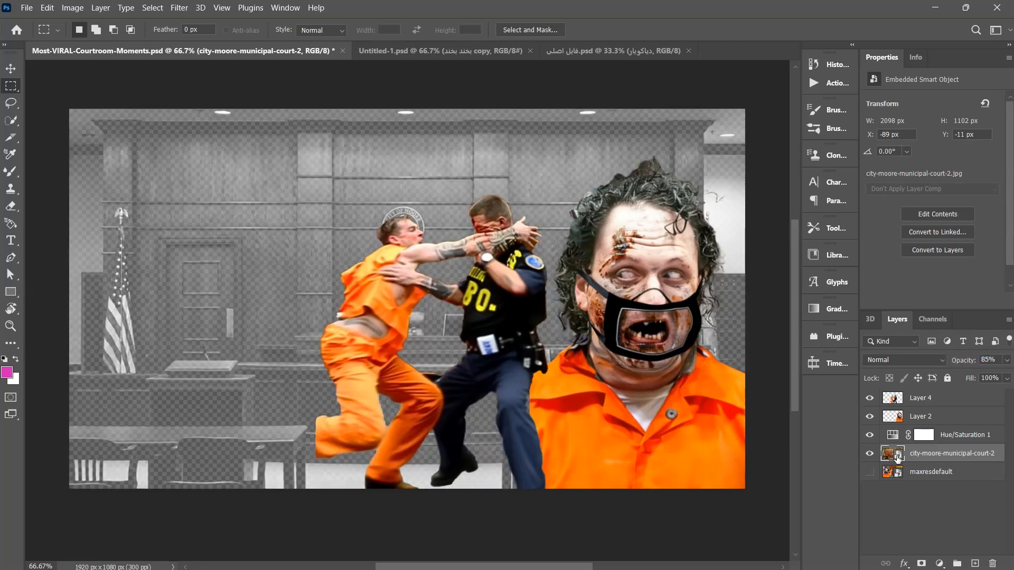
Add a black Solid Color fill layer beneath the courtroom image and set the image's opacity to 67%.
click(939, 564)
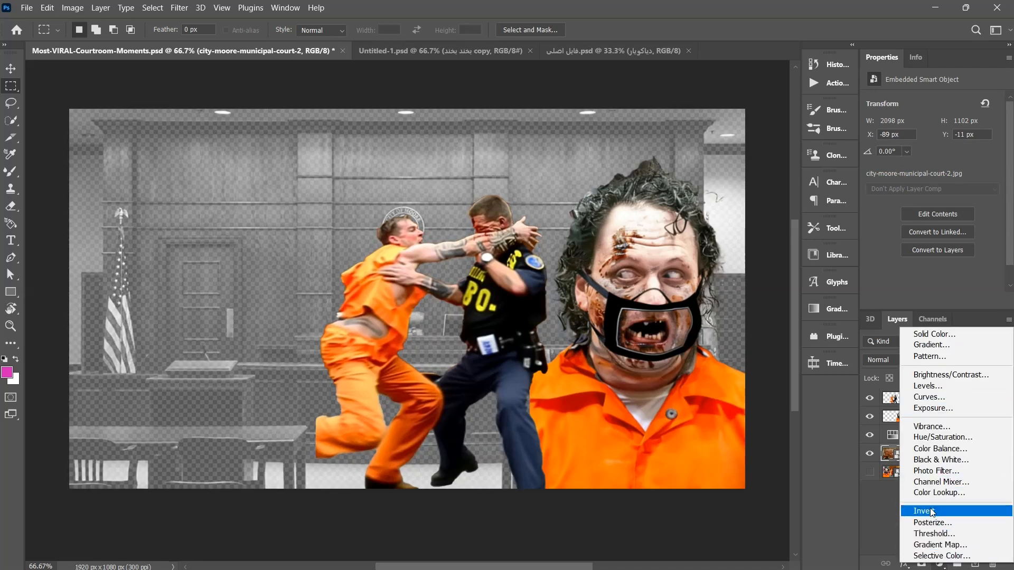
click(934, 334)
click(915, 150)
drag(951, 453, 951, 484)
click(950, 453)
mouse_move(961, 361)
mouse_down()
mouse_move(935, 367)
mouse_move(955, 366)
mouse_up()
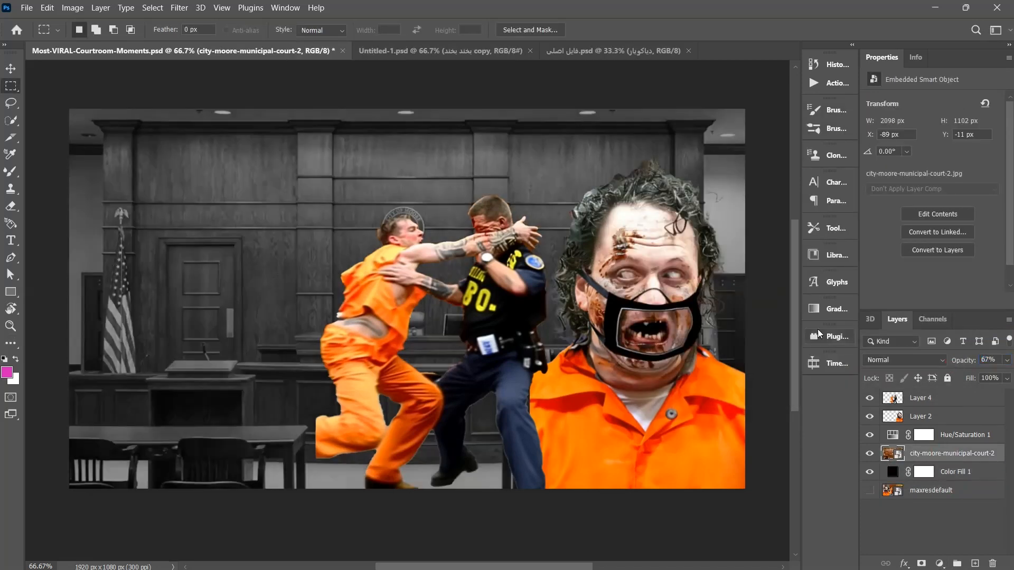
Place the downloaded shocked man photo on the canvas's left side at 23.14% scale, rotated 15.69°, and move it above Hue/Saturation 1.
key(alt+Tab)
key(alt+Tab)
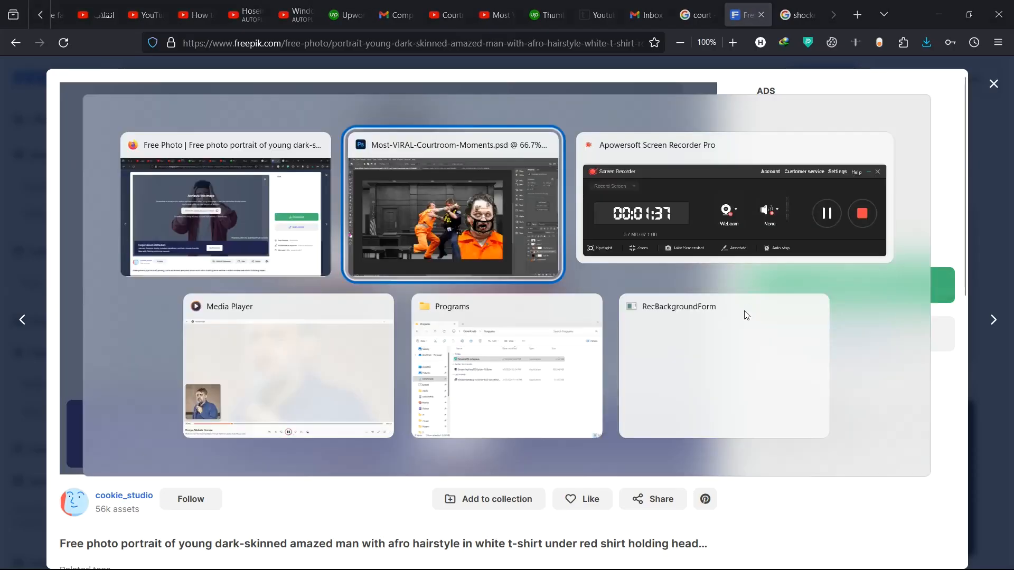
key(v)
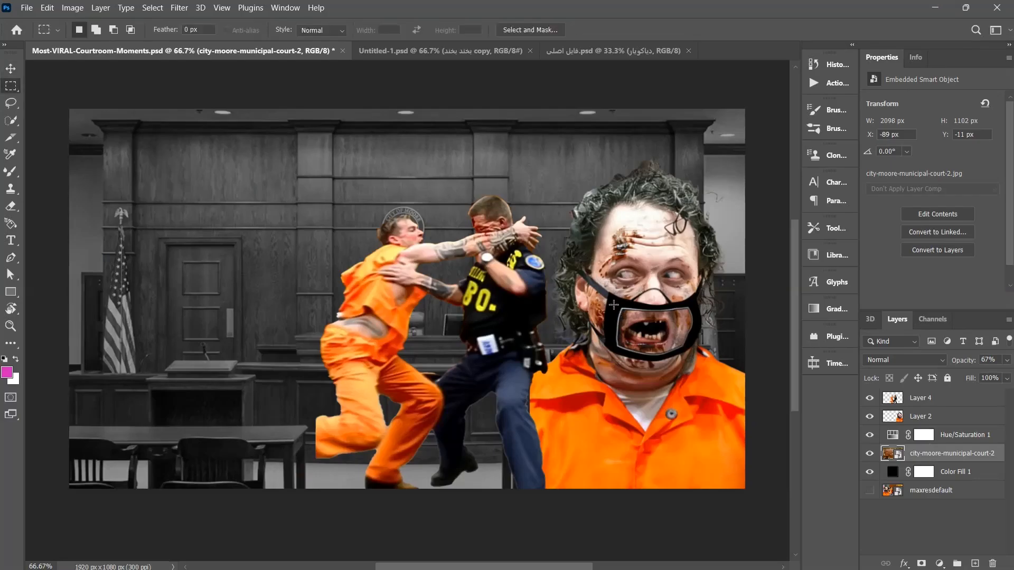
key(alt+Tab)
click(998, 42)
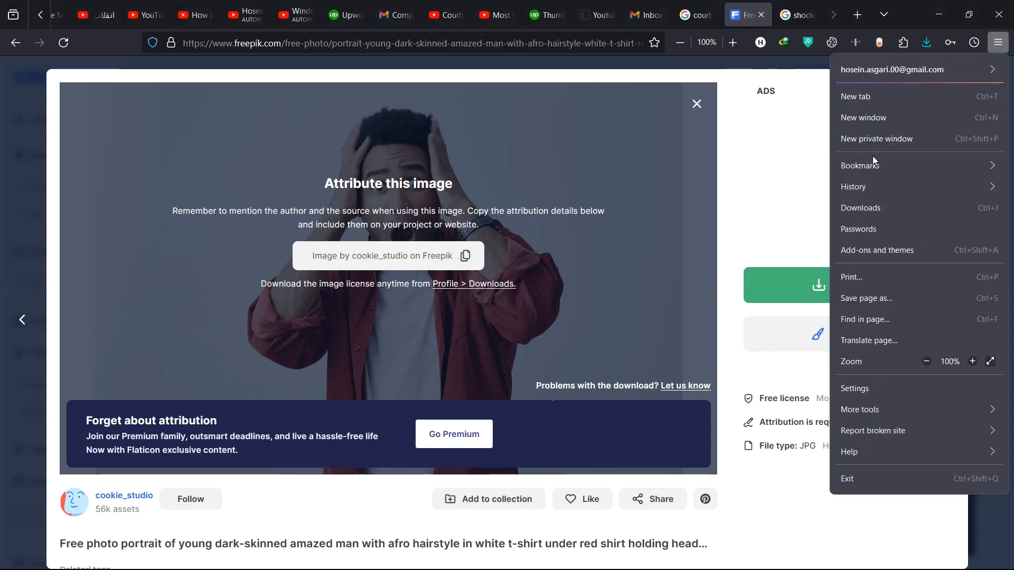
click(898, 188)
key(alt+Tab)
drag(429, 321, 491, 333)
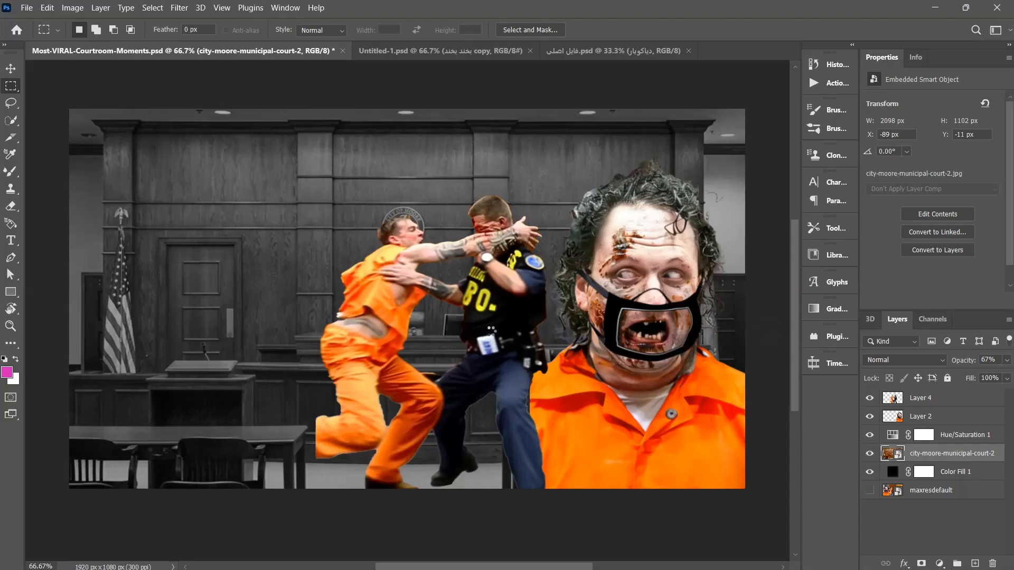
drag(734, 158, 754, 252)
drag(418, 212, 195, 251)
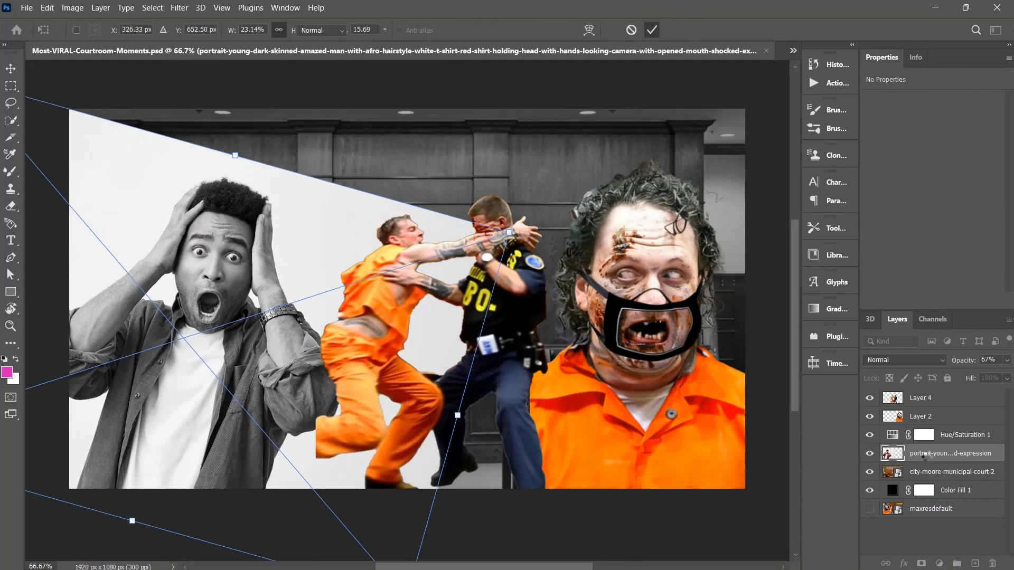
drag(924, 453, 929, 427)
Group the courtroom image, its black fill and the Hue/Saturation adjustment, and name the group back.
click(940, 472)
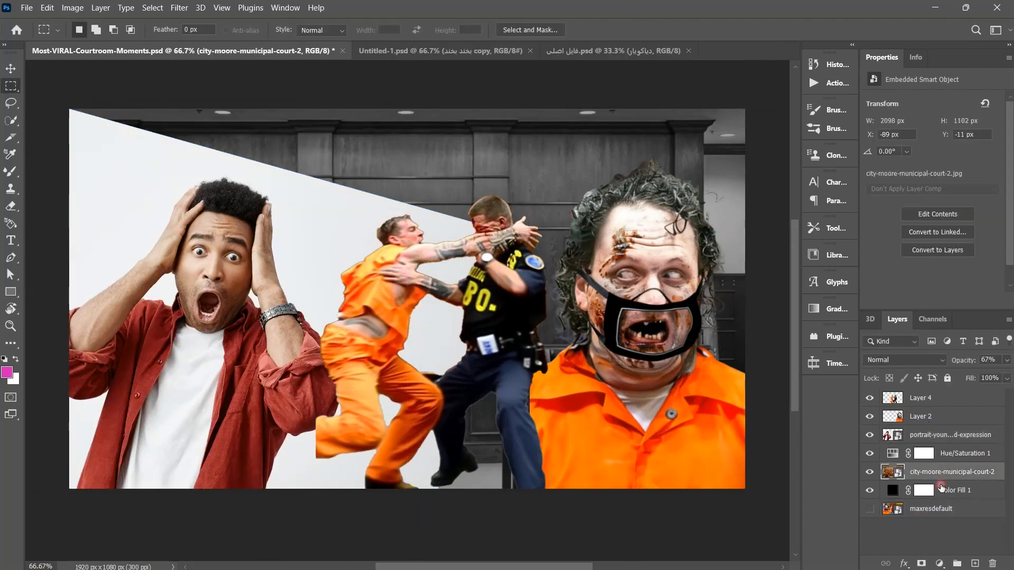
shift+click(941, 488)
shift+click(932, 453)
key(ctrl+g)
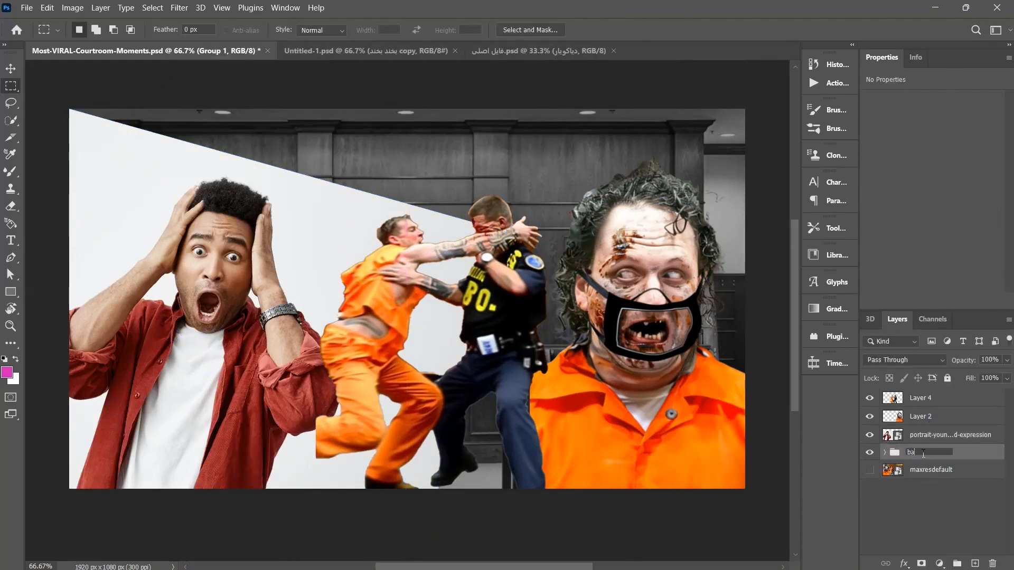
Move the shocked man's photo up and to the right, and select the man with Select Subject.
ctrl+click(230, 269)
key(w)
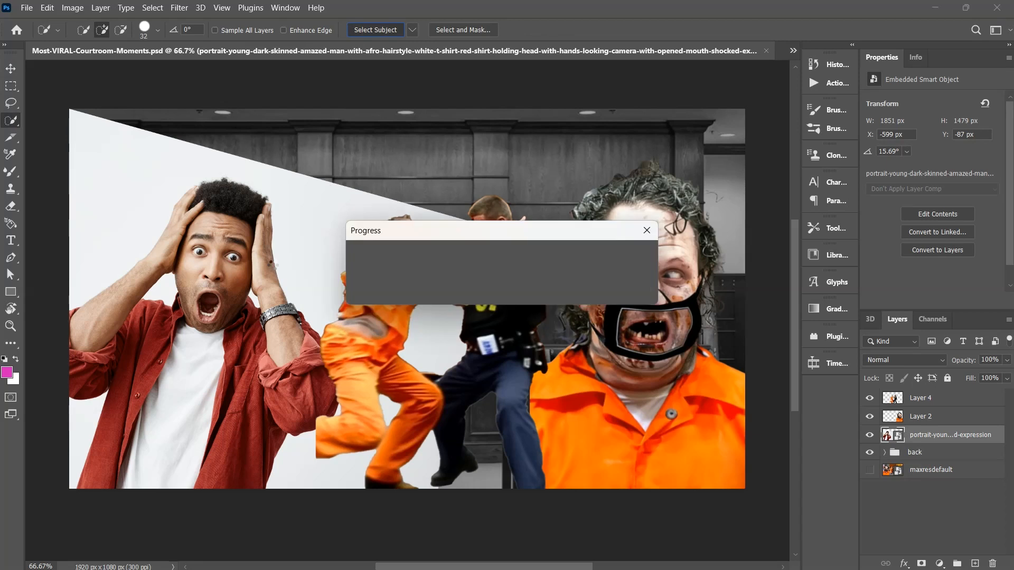
key(v)
drag(209, 322, 259, 263)
key(w)
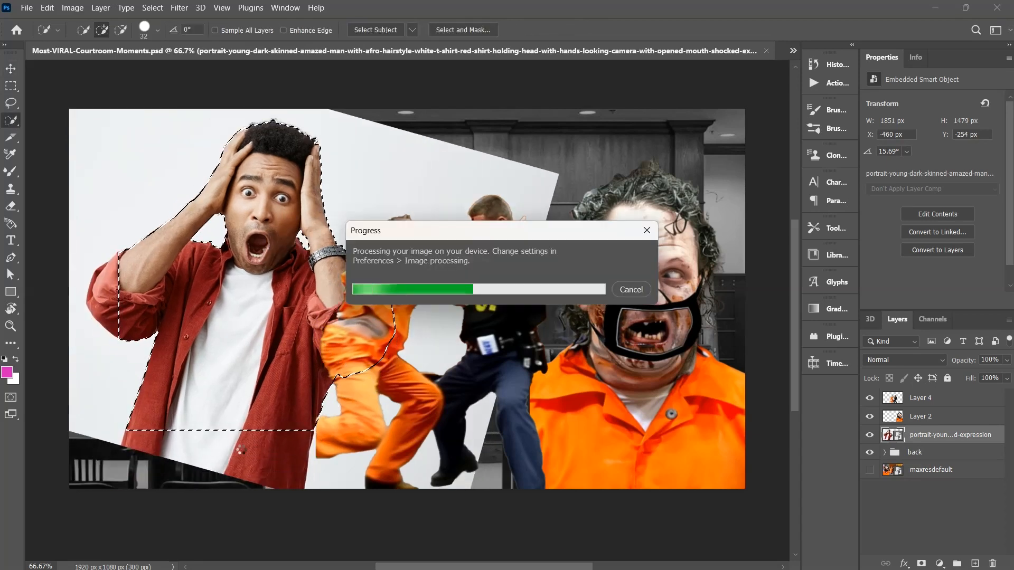
Copy the selected man to a new layer and delete the original portrait layer.
right_click(256, 113)
click(285, 207)
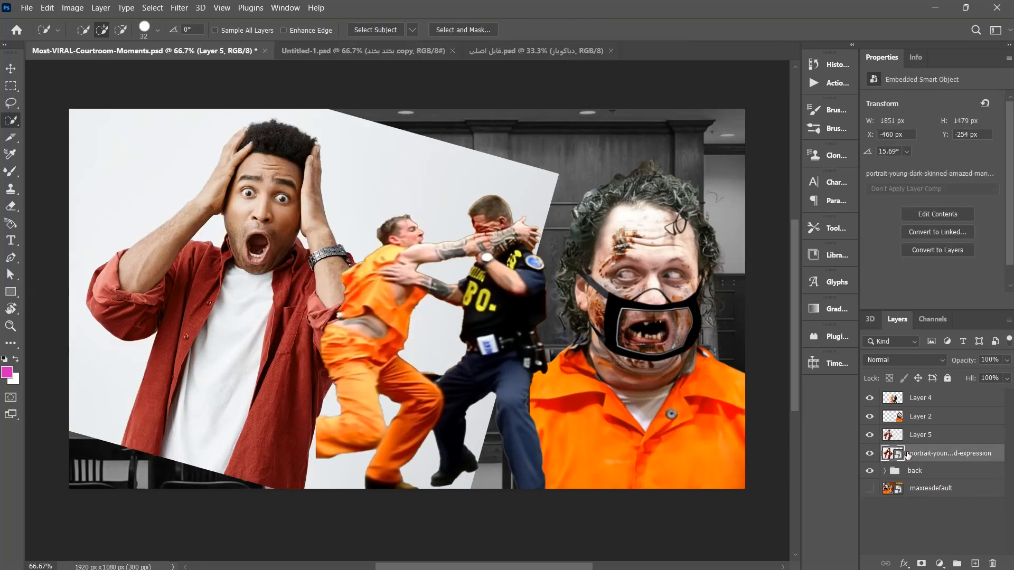
click(907, 455)
key(Delete)
Enlarge the cut-out man to about 1053 × 1260 px on the canvas's left side and bring his layer above Layer 4.
key(v)
drag(284, 274, 236, 319)
key(ctrl+t)
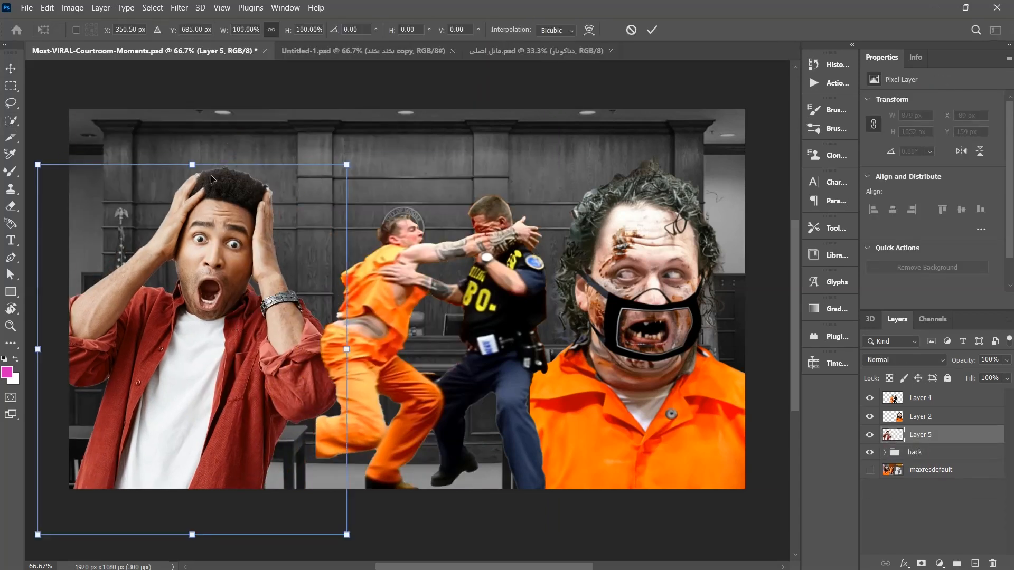
mouse_move(387, 144)
mouse_down()
mouse_move(369, 141)
mouse_move(352, 195)
mouse_move(394, 142)
mouse_up()
key(w)
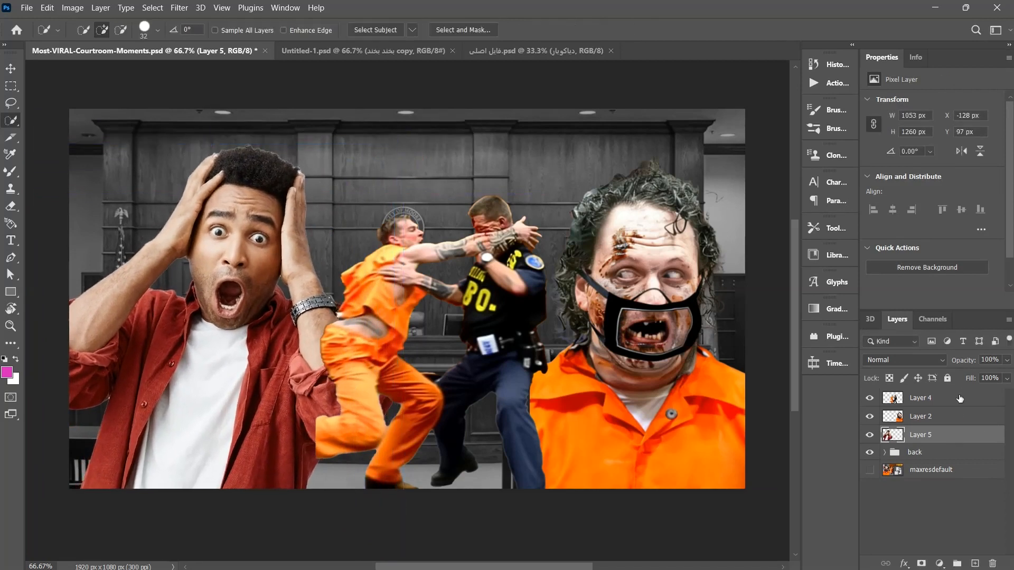
drag(946, 386, 946, 386)
Shift the fighting pair down and right, and shrink the masked inmate to about 76% in the canvas's lower-right corner.
ctrl+drag(418, 288, 438, 324)
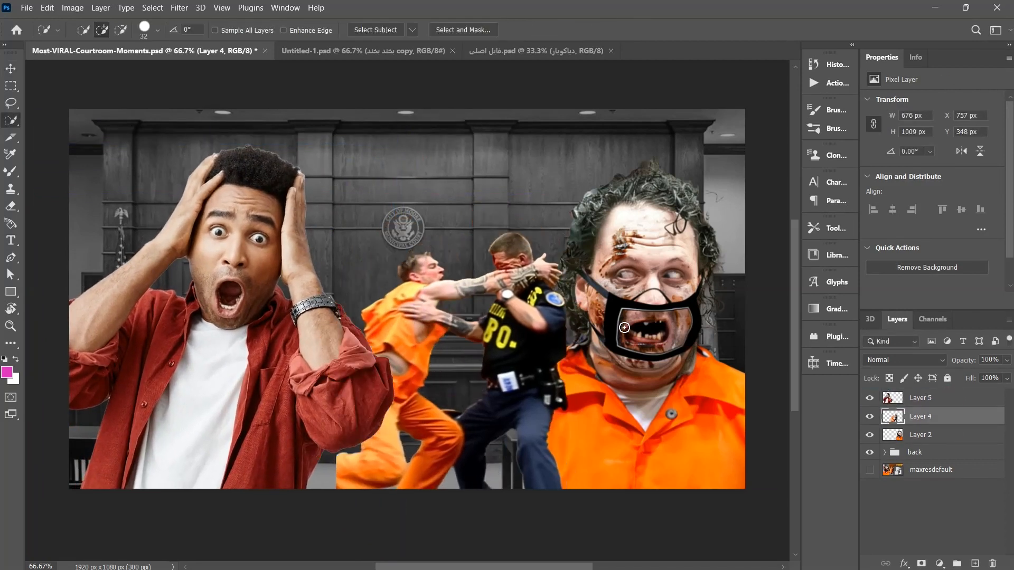
ctrl+drag(625, 328, 639, 338)
key(ctrl+t)
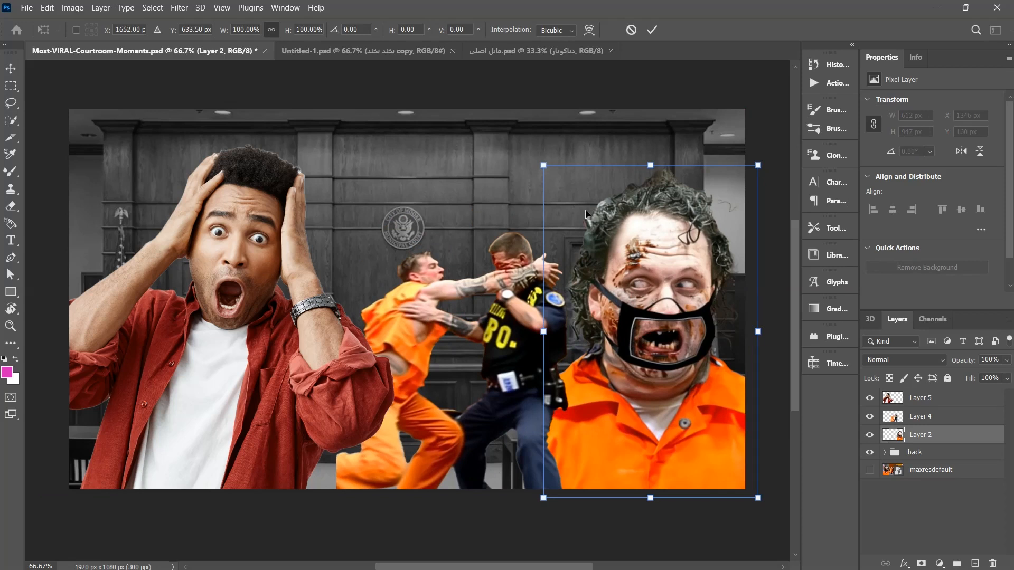
drag(546, 166, 585, 253)
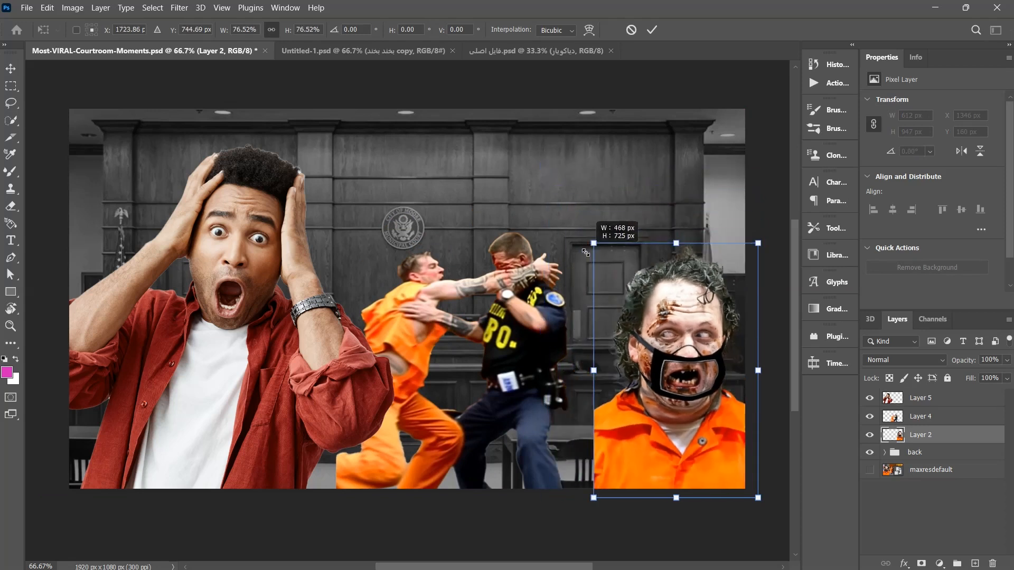
drag(631, 292, 631, 282)
click(652, 31)
Move the fighting pair down beside the masked inmate and set the courtroom image's opacity to 53%.
mouse_move(506, 305)
ctrl+mouse_down()
mouse_move(553, 318)
mouse_move(557, 364)
ctrl+mouse_up()
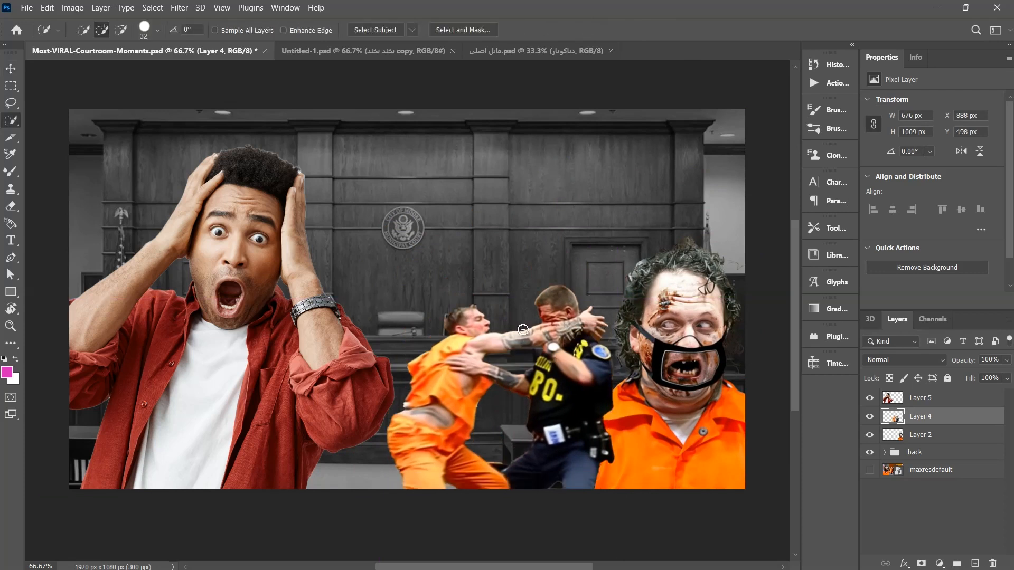
click(952, 488)
drag(965, 362, 949, 365)
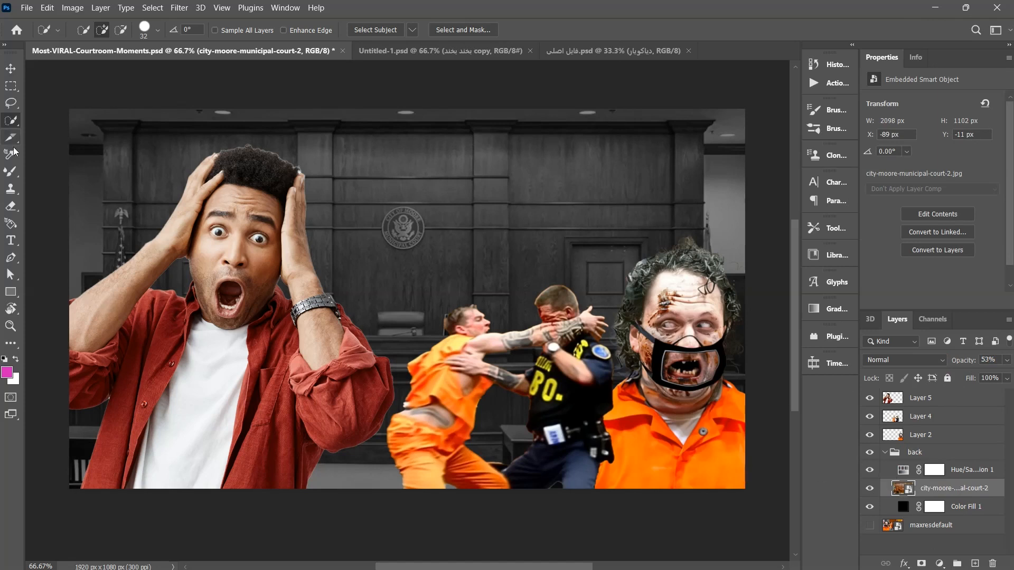
Choose the 1890 px brush tip for the Mixer Brush and add an empty layer above Layer 5.
key(b)
click(90, 39)
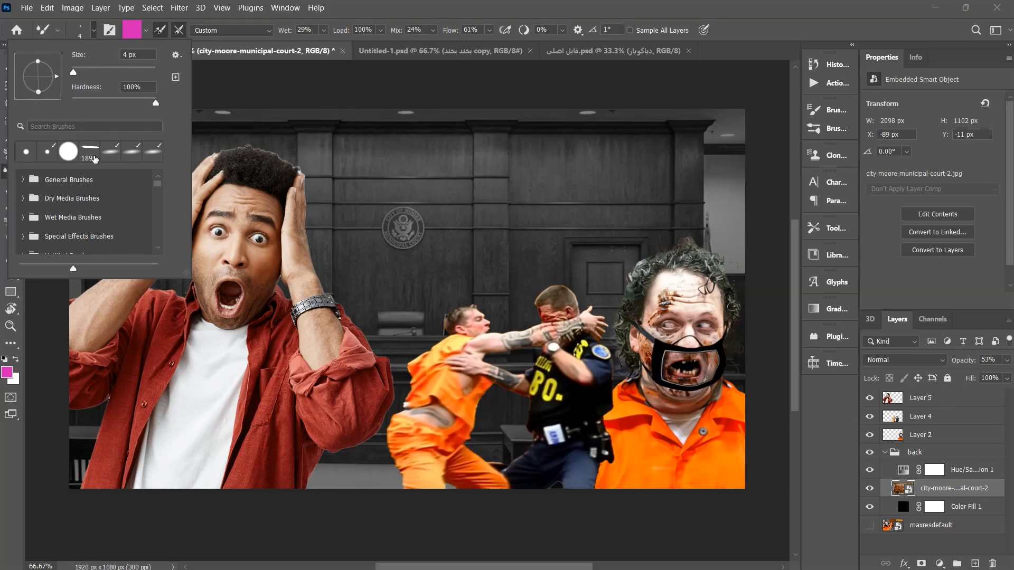
click(93, 154)
click(933, 398)
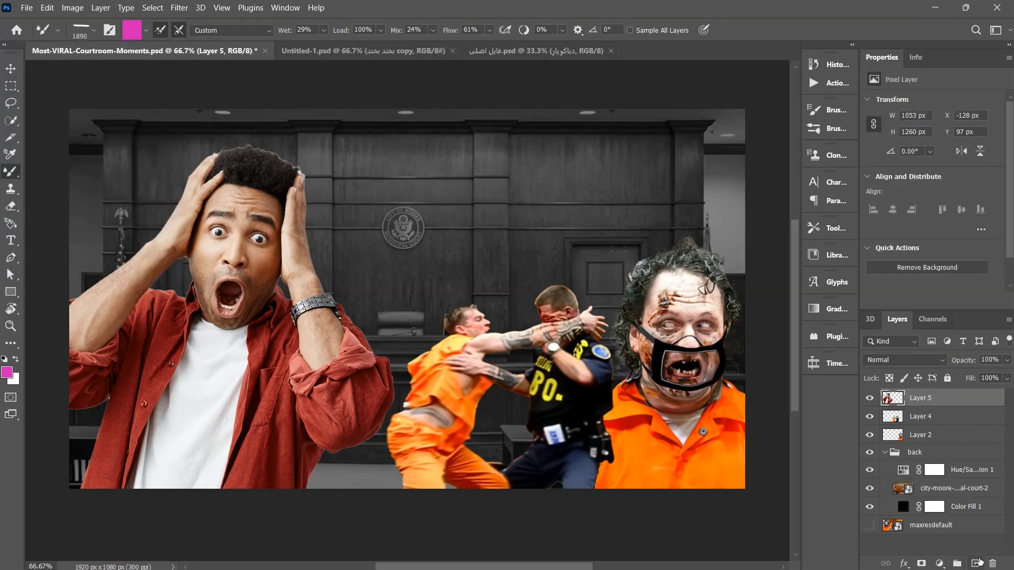
click(975, 564)
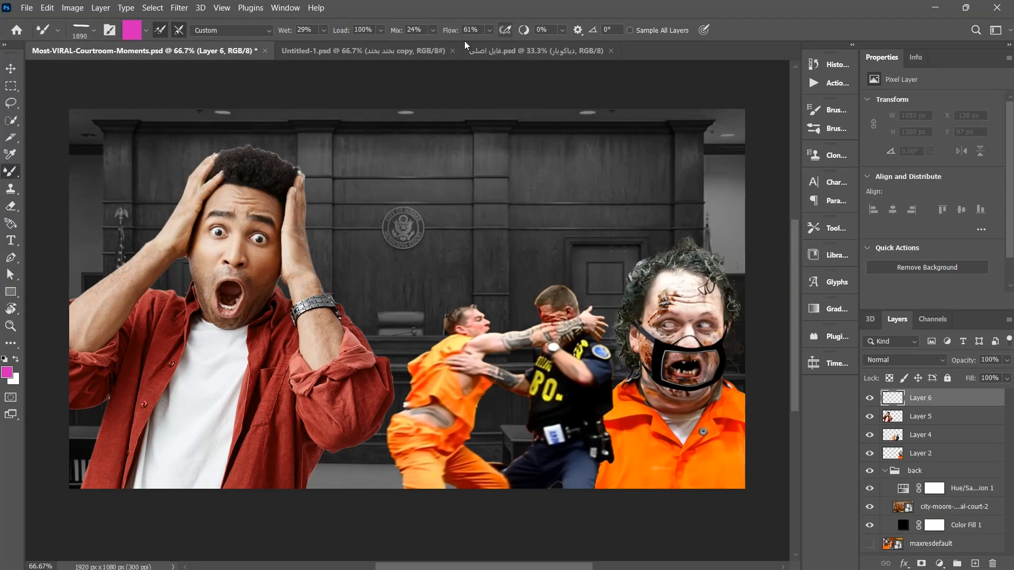
Compare the ready-made text styles in Untitled-1.psd and the other open text-style document with the courtroom thumbnail.
key(t)
click(371, 50)
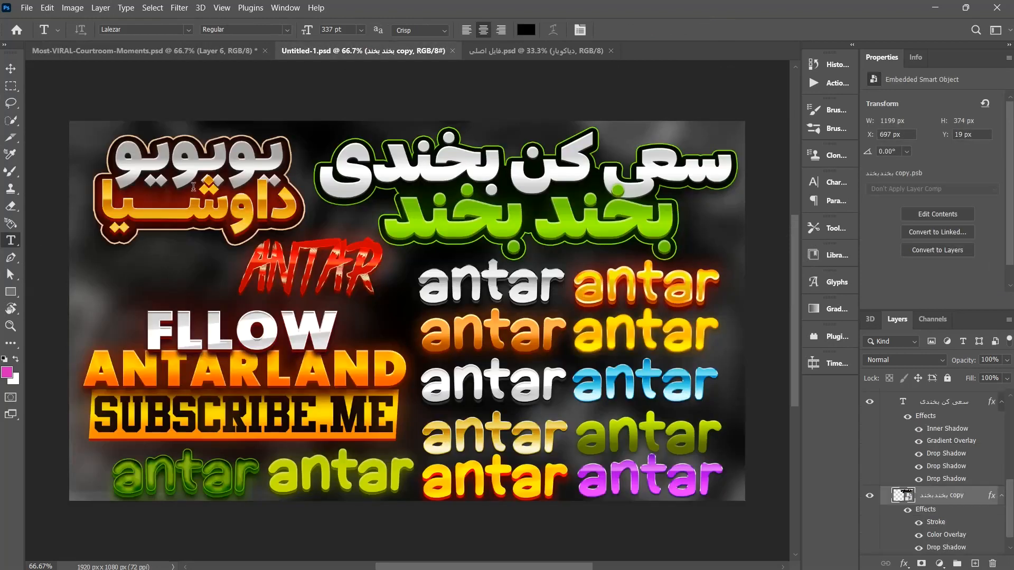
key(v)
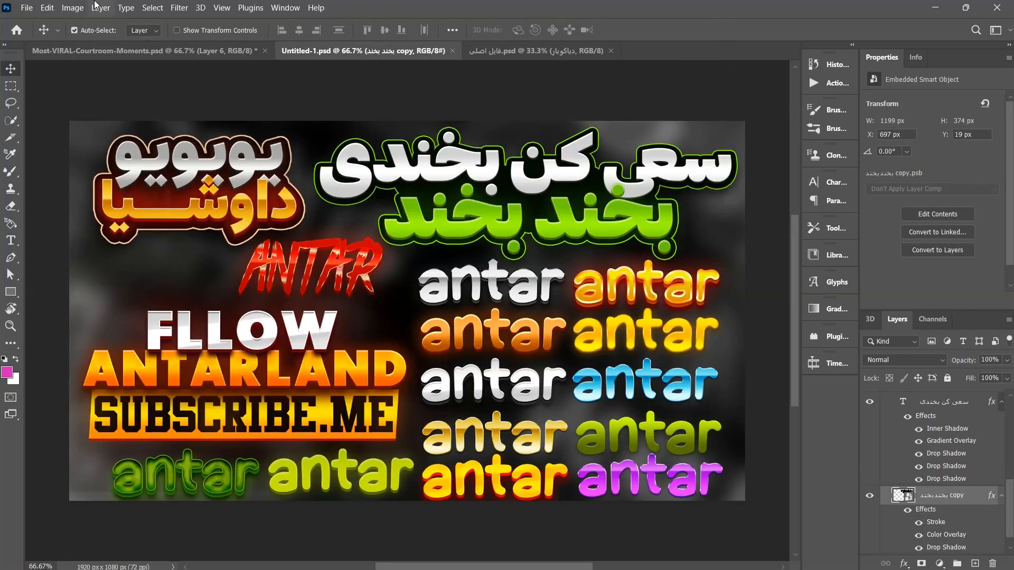
click(190, 51)
click(554, 51)
click(190, 52)
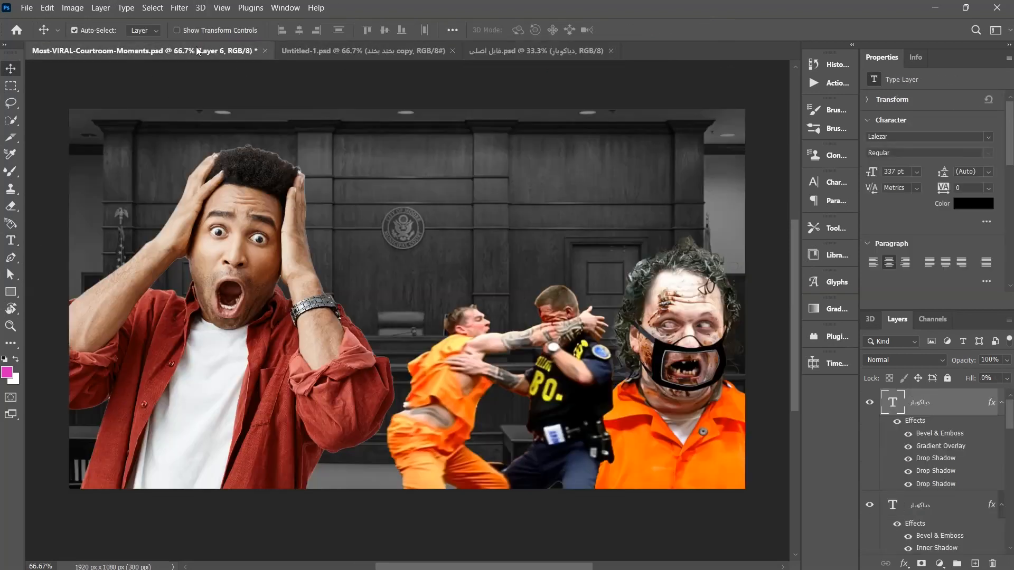
click(530, 50)
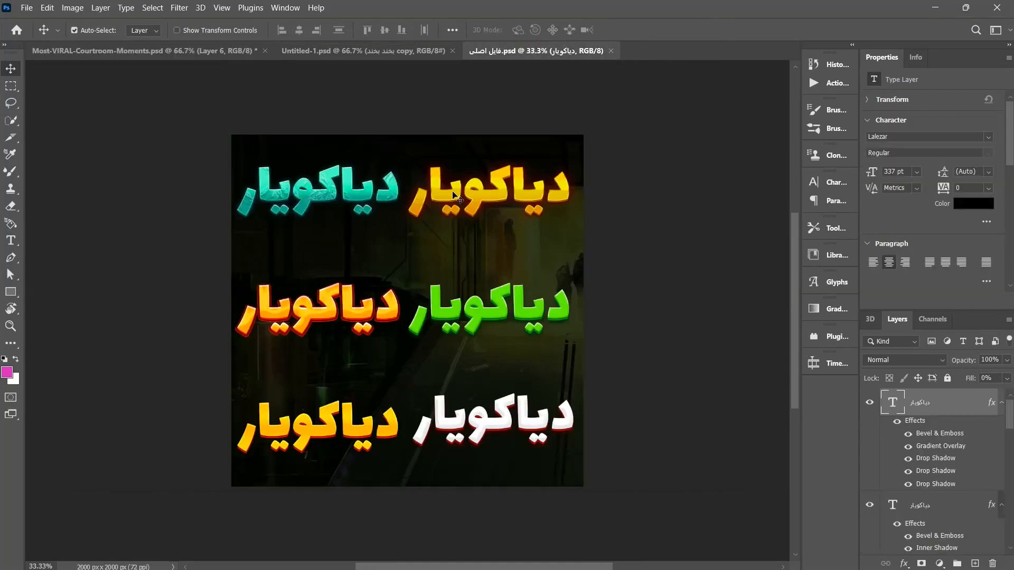
click(233, 52)
click(518, 53)
Copy the white gradient title text from Untitled-1.psd into the courtroom thumbnail and replace its wording with "MOST VIRAL COURTROOM MOMENTS".
click(311, 54)
drag(384, 217, 551, 186)
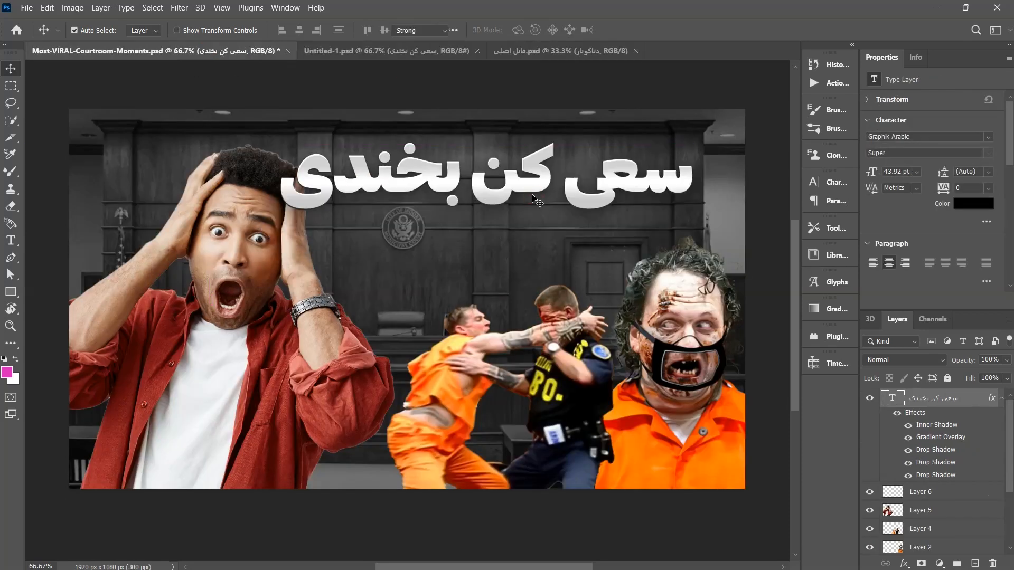
double_click(533, 195)
key(ctrl+a)
text(MOST VIRAL COURTROOM MOMENTS)
drag(362, 245, 628, 255)
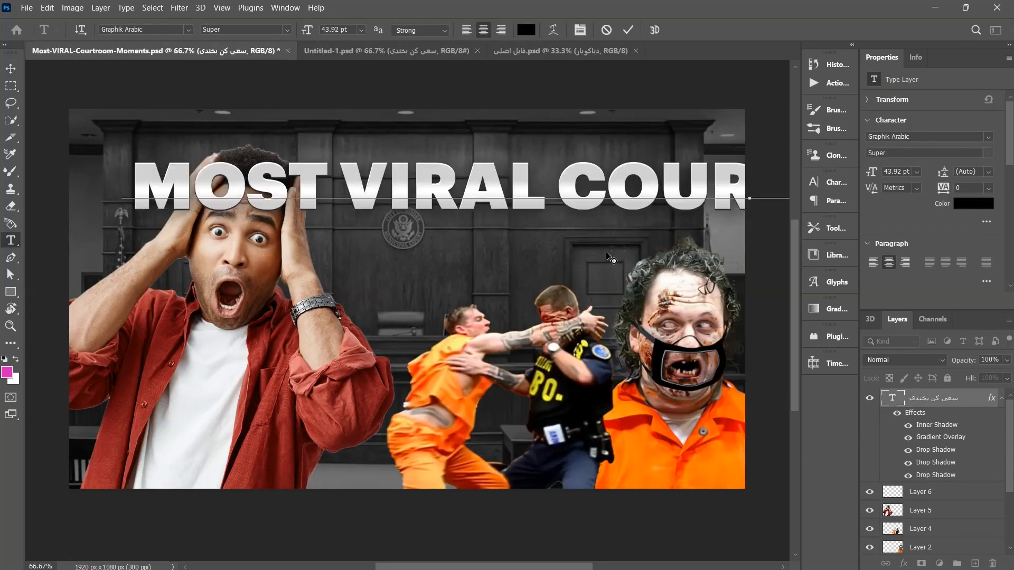
Reduce the title text to 20 pt and shift it left across the upper part of the canvas.
triple_click(539, 181)
drag(310, 33, 305, 33)
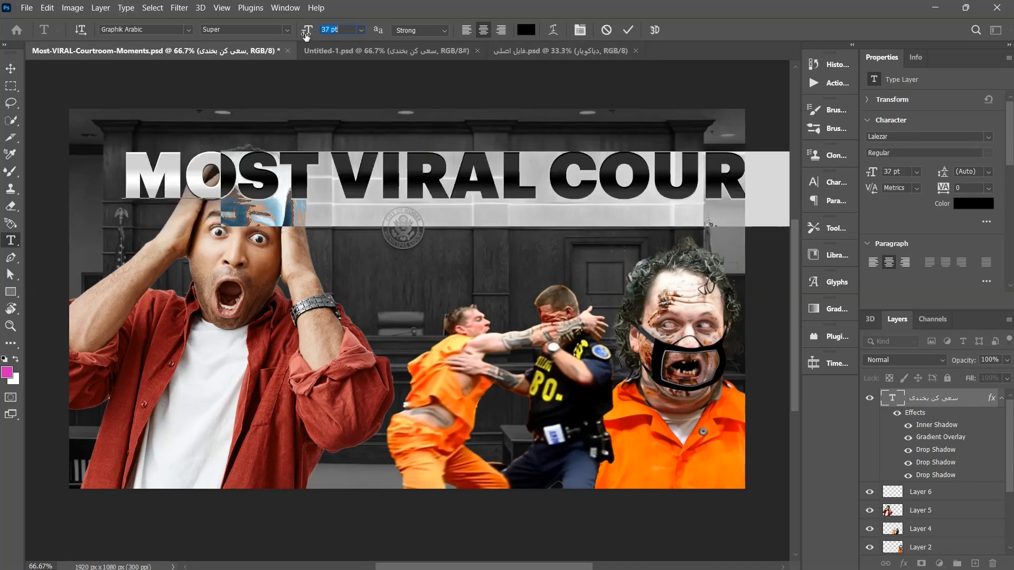
drag(437, 182, 345, 182)
triple_click(344, 181)
drag(307, 32, 299, 33)
Cut "COURTROOM MOMENTS" out of the title, leaving only "MOST VIRAL" in the text layer.
click(611, 184)
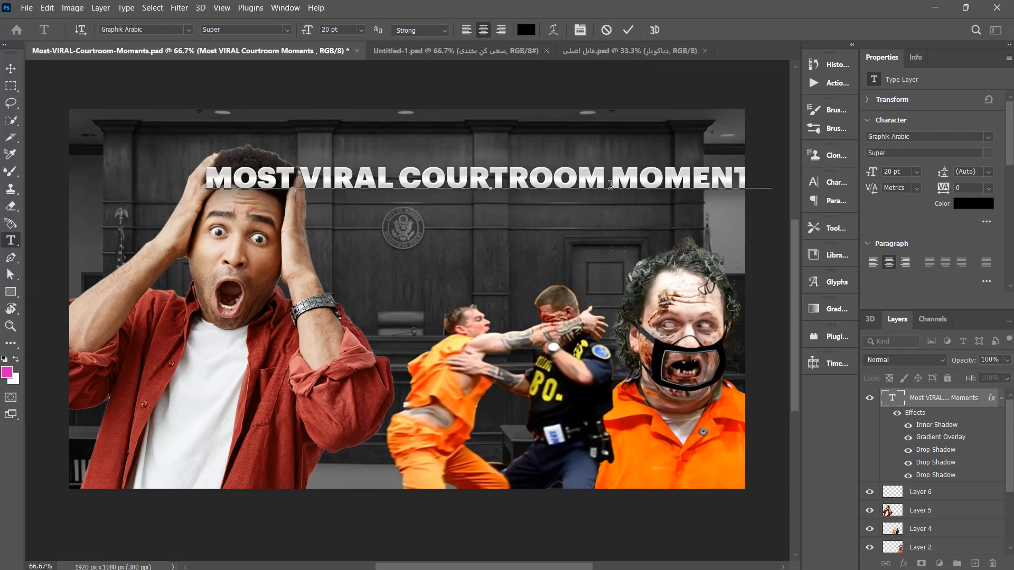
key(Return)
key(ctrl+z)
click(398, 184)
key(BackSpace)
key(ctrl+shift+End)
key(ctrl+x)
click(628, 30)
key(v)
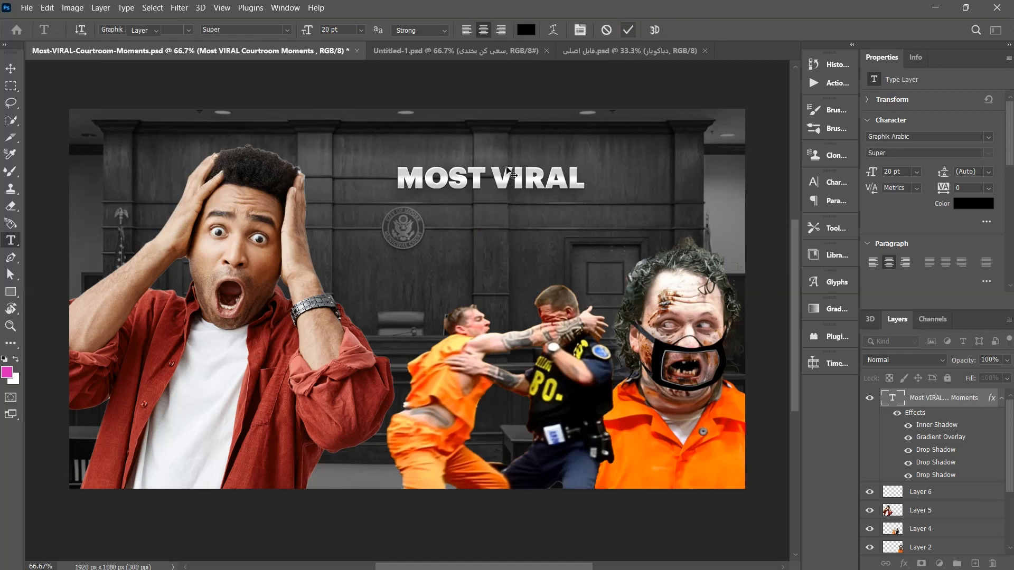
Duplicate the "MOST VIRAL" text below itself, replace the copy's wording with "COURTROOM MOMENTS" and set it to 22 pt.
alt+drag(500, 182, 486, 238)
double_click(486, 238)
key(ctrl+v)
double_click(572, 222)
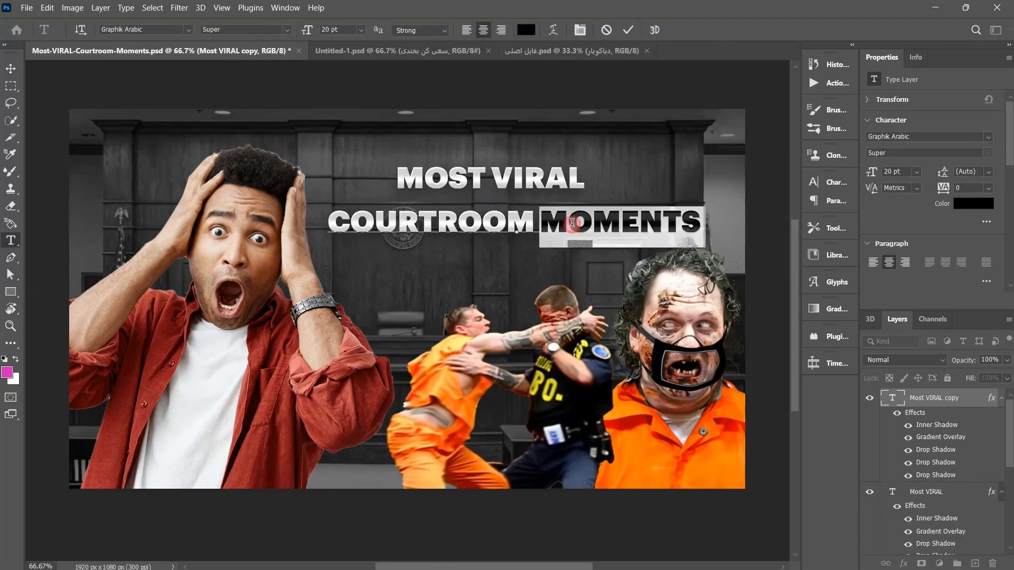
key(ctrl+a)
key(ctrl+shift+period)
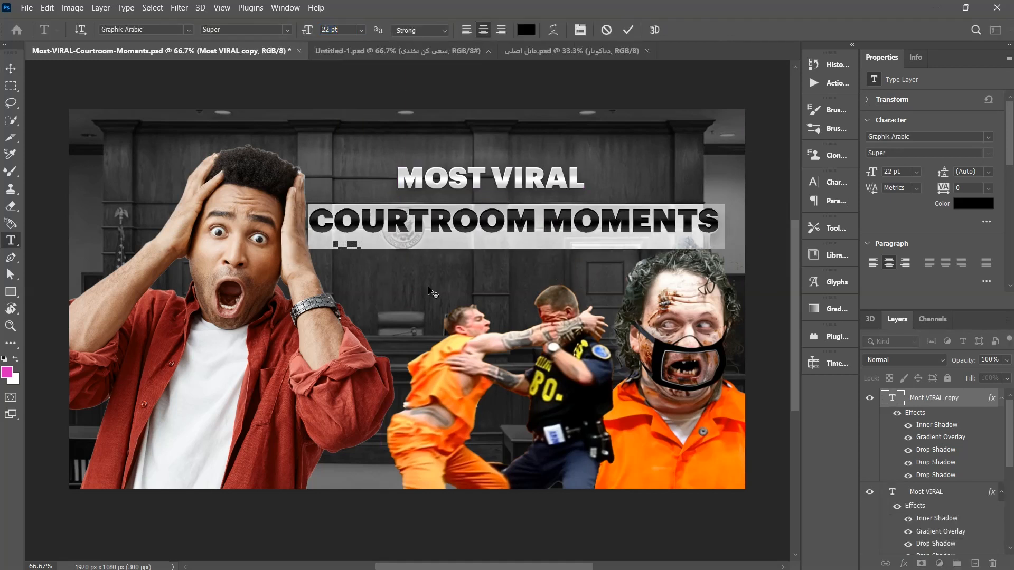
Move "MOST VIRAL" up and right above the second text line and enlarge it to 35 pt.
drag(483, 199, 552, 159)
click(627, 30)
double_click(552, 160)
drag(313, 29, 323, 29)
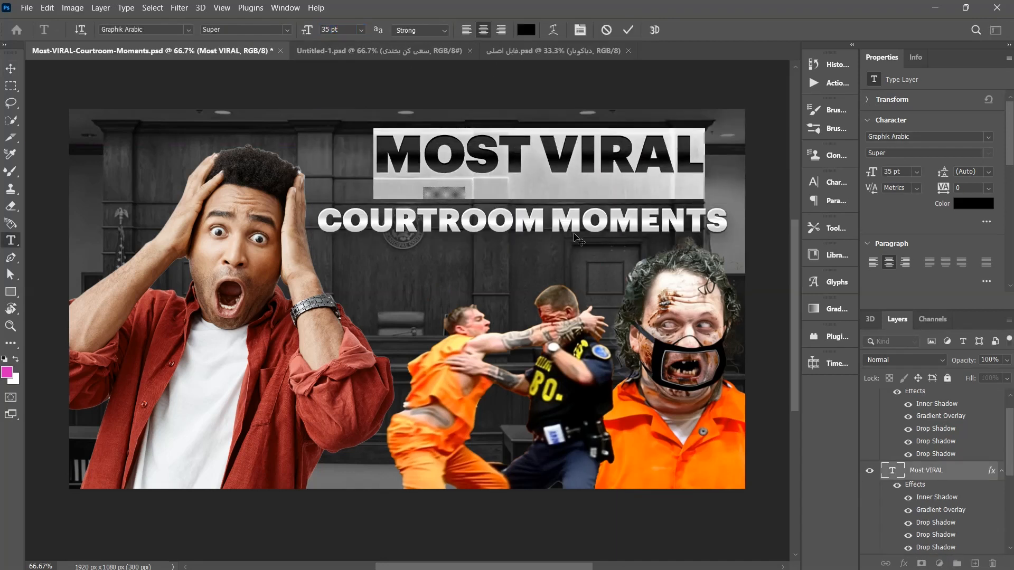
Widen the gap between "MOST" and "VIRAL" and set the line's size to 37 pt.
click(470, 149)
drag(518, 233, 558, 236)
key(ctrl+a)
drag(304, 31, 306, 33)
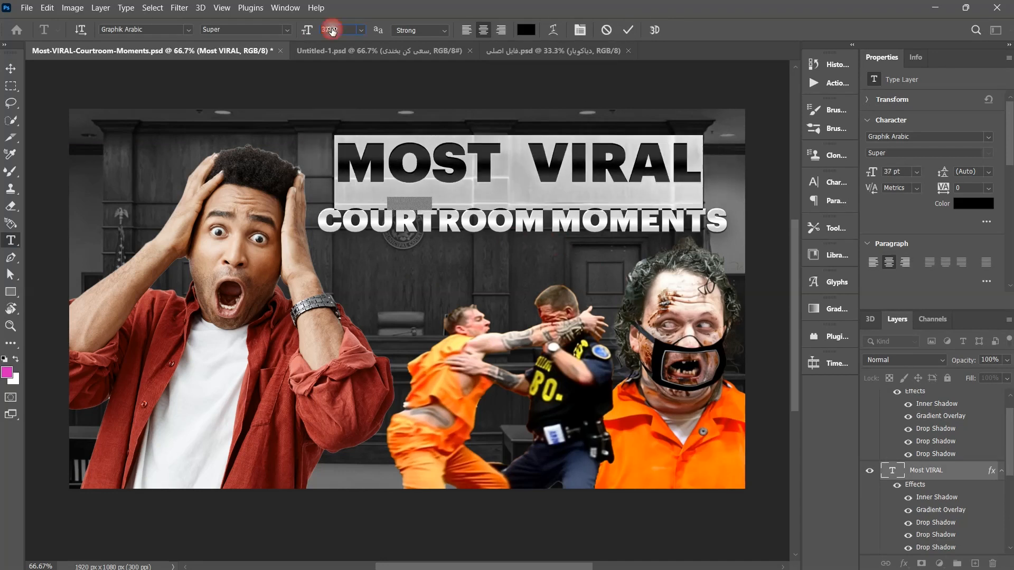
click(629, 33)
Nudge the "COURTROOM MOMENTS" line slightly left under "MOST VIRAL" and save the document.
key(v)
drag(560, 214, 557, 215)
key(ctrl+s)
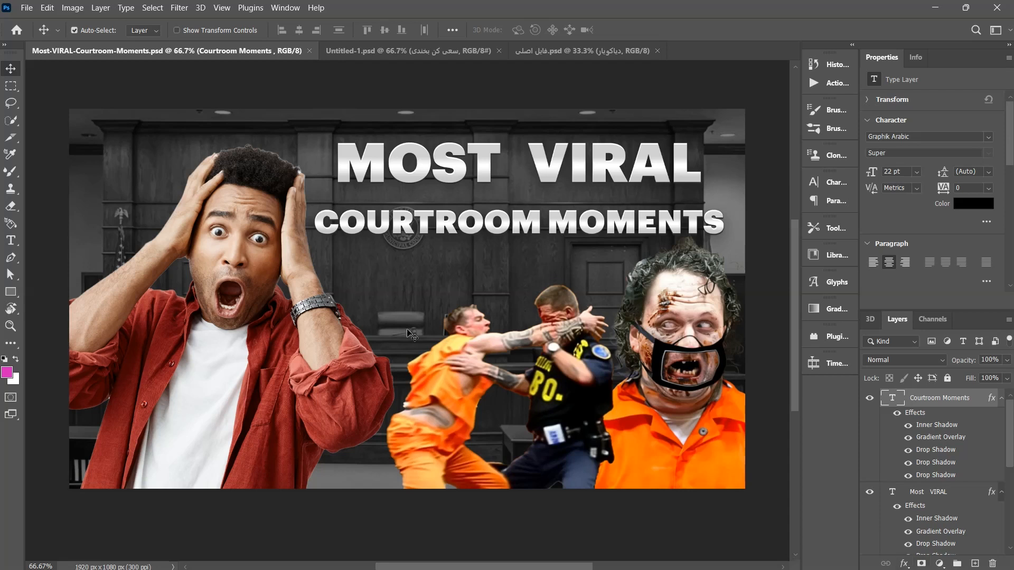
Delete the black Color Fill 1 layer from the back group.
drag(210, 271, 205, 292)
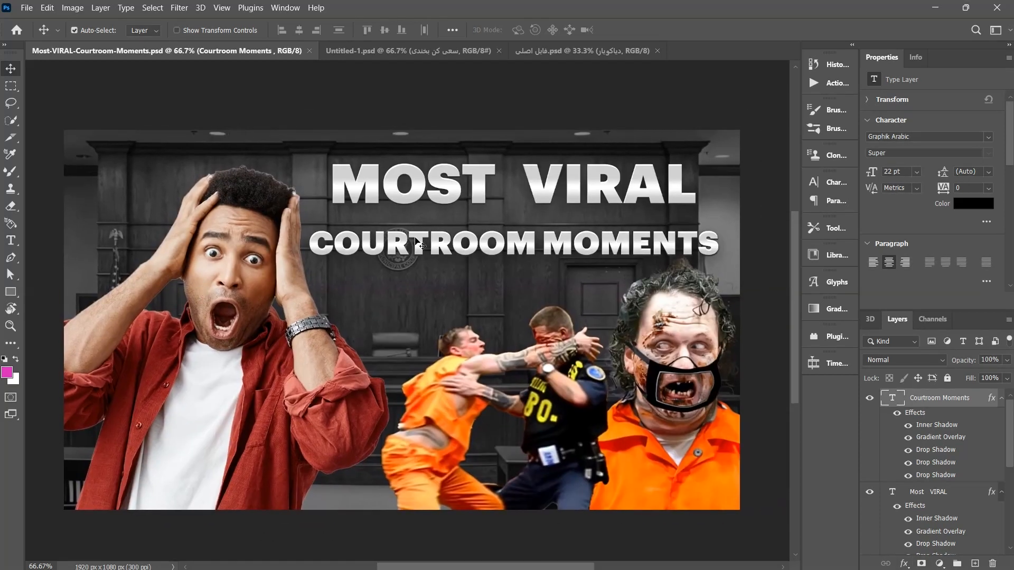
drag(434, 298, 430, 277)
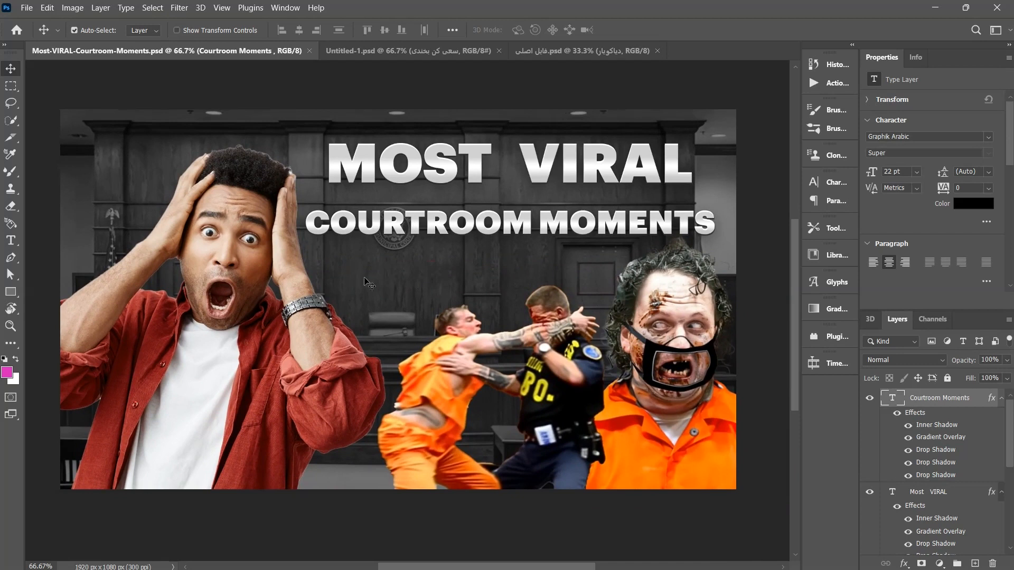
scroll(940, 475, down, 10)
click(959, 530)
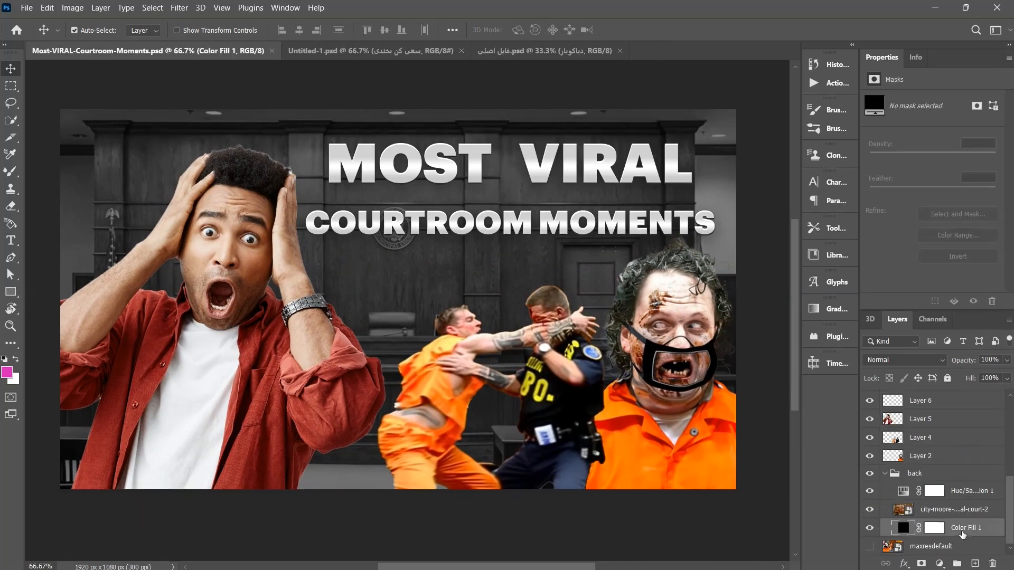
key(Delete)
Add a Gradient Fill layer above the courtroom image using the Orange_06 preset.
click(939, 564)
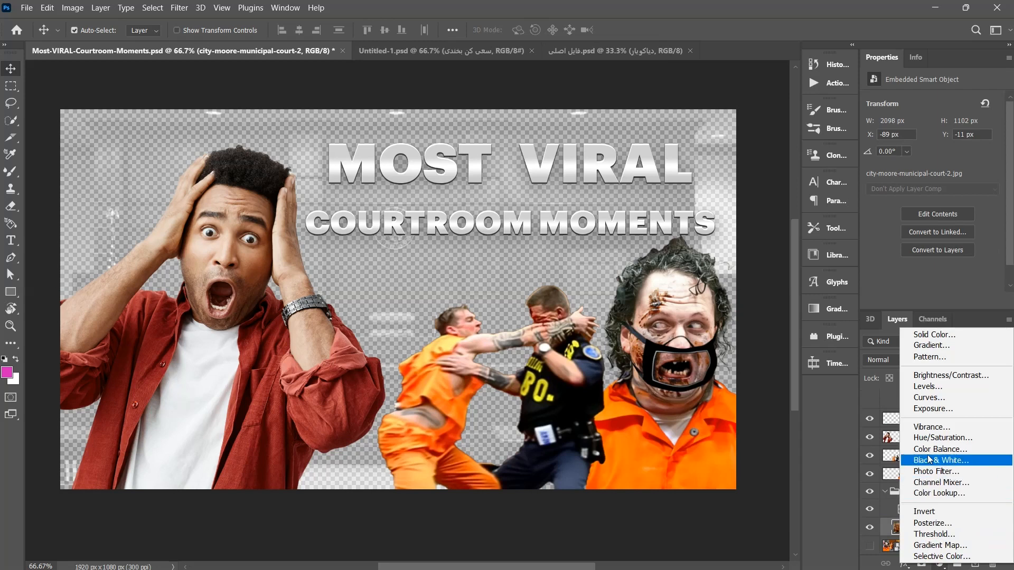
click(925, 345)
click(785, 153)
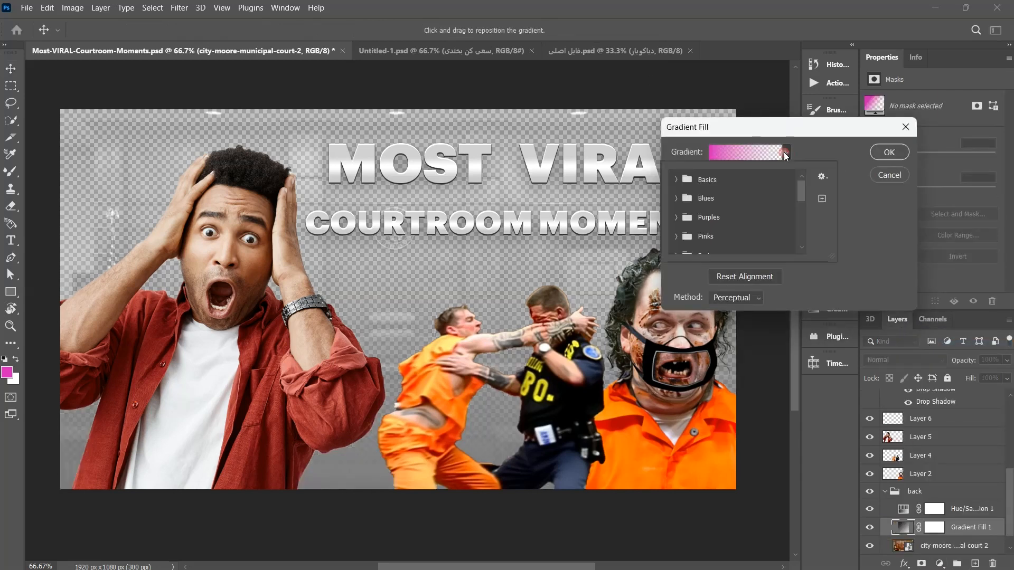
scroll(739, 212, down, 1)
click(677, 215)
scroll(697, 212, down, 3)
click(697, 213)
Change the gradient's end colour stop at 100% to black.
click(769, 152)
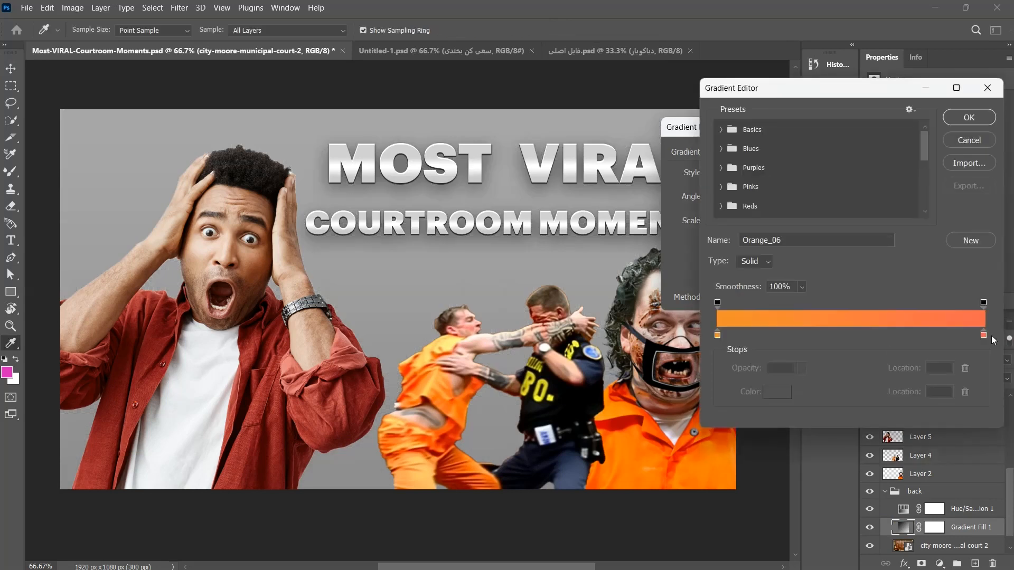
click(984, 335)
double_click(984, 336)
click(917, 151)
click(779, 392)
drag(749, 254, 784, 324)
click(907, 150)
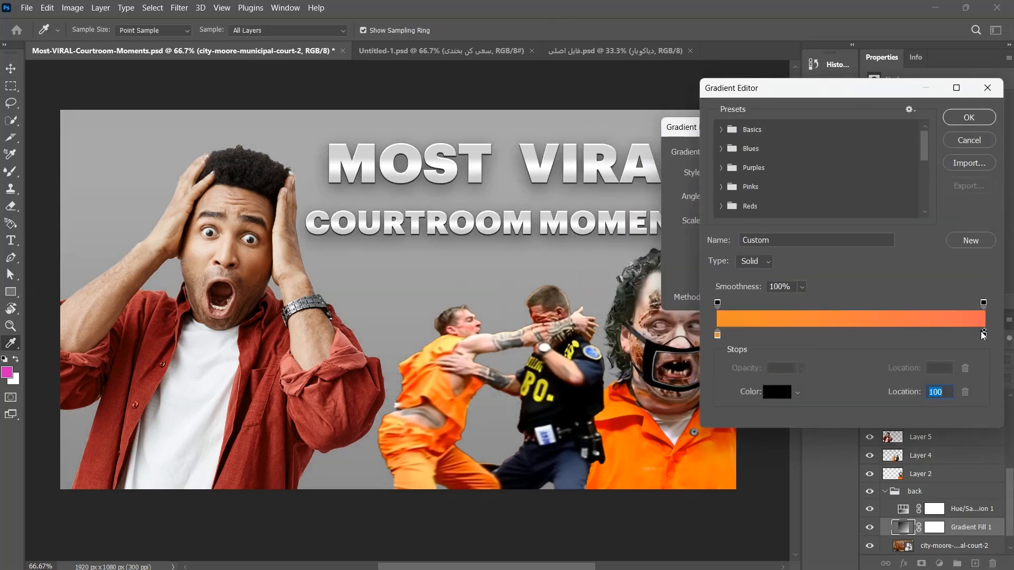
mouse_move(985, 334)
mouse_down()
mouse_move(968, 345)
mouse_move(983, 335)
mouse_up()
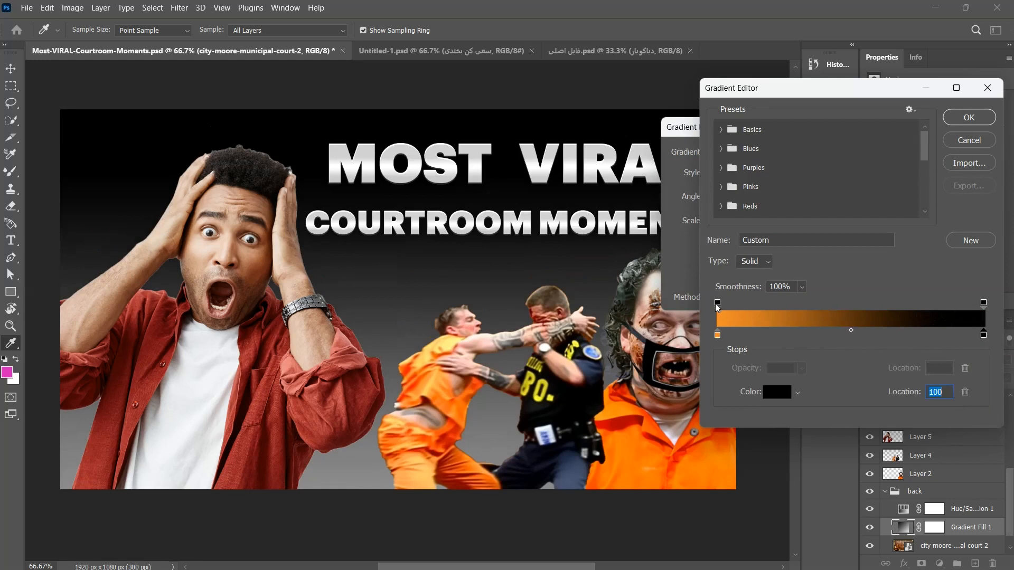
Try an additional black colour stop at 70% in the gradient and remove it.
drag(851, 332, 904, 338)
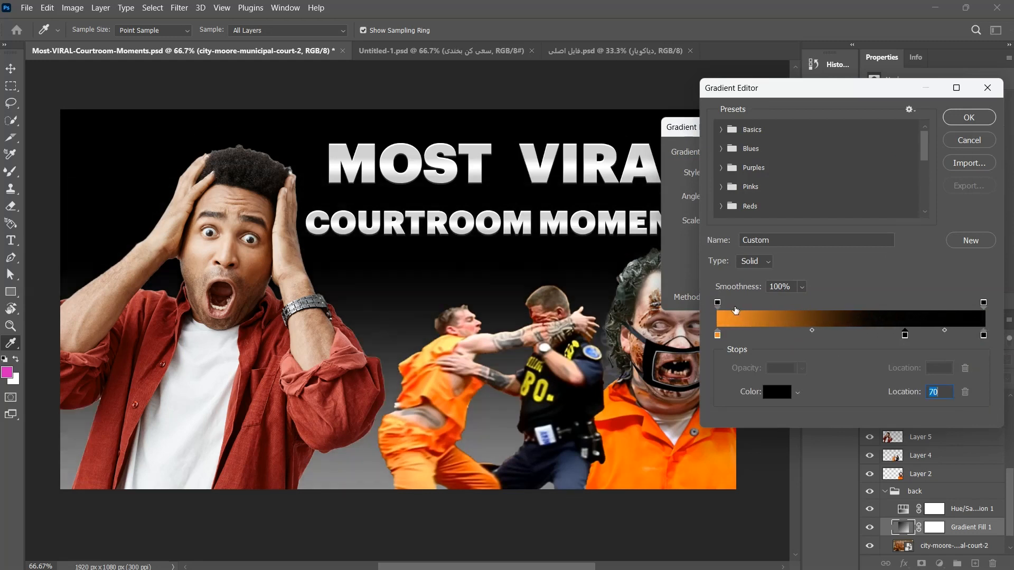
click(969, 117)
click(769, 156)
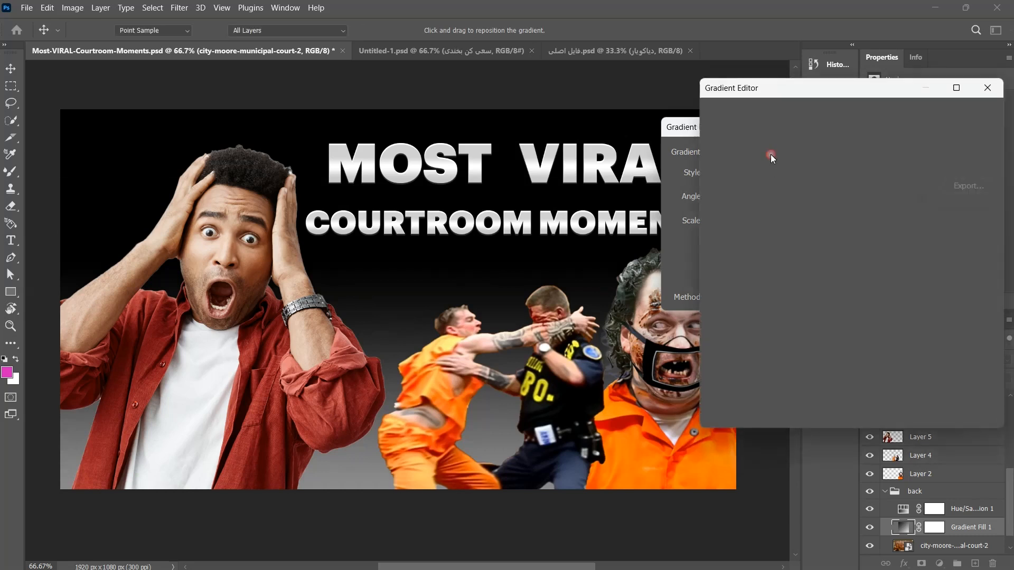
drag(904, 335, 1008, 323)
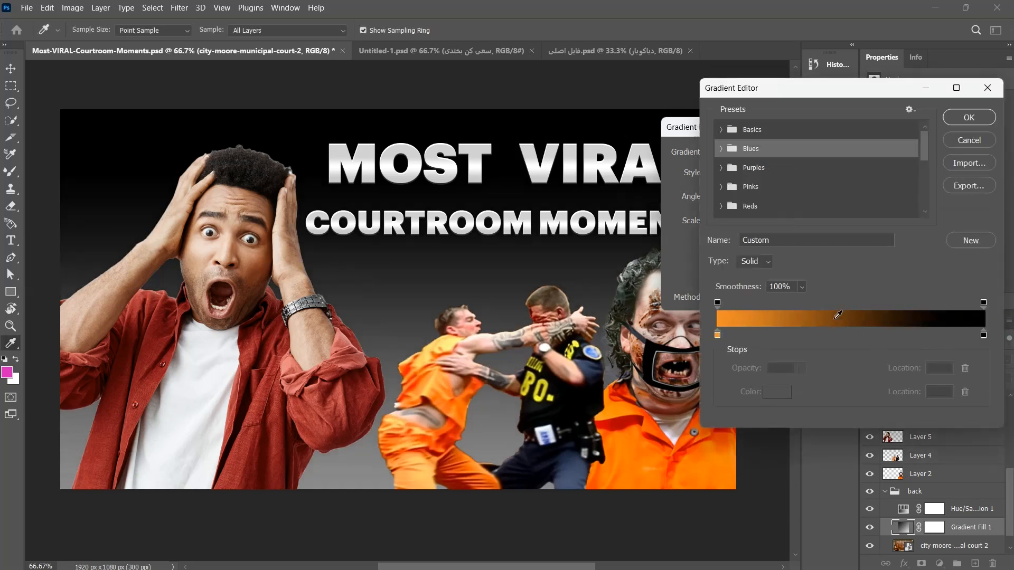
Accept the orange-to-black gradient fill and move its layer below the courtroom image in the back group.
click(969, 117)
click(889, 151)
drag(939, 522, 976, 535)
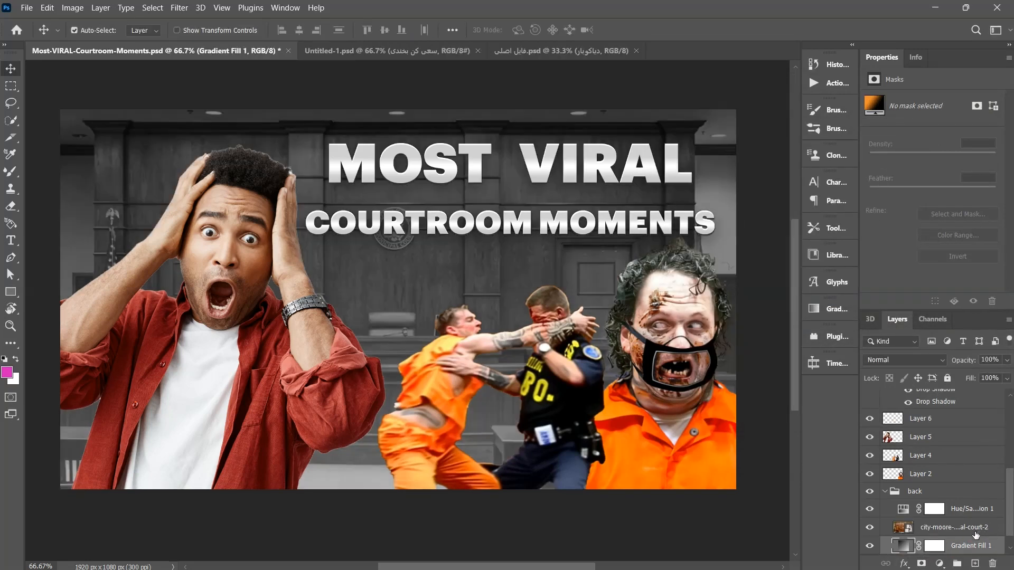
double_click(906, 549)
click(759, 297)
click(758, 298)
click(713, 190)
click(764, 152)
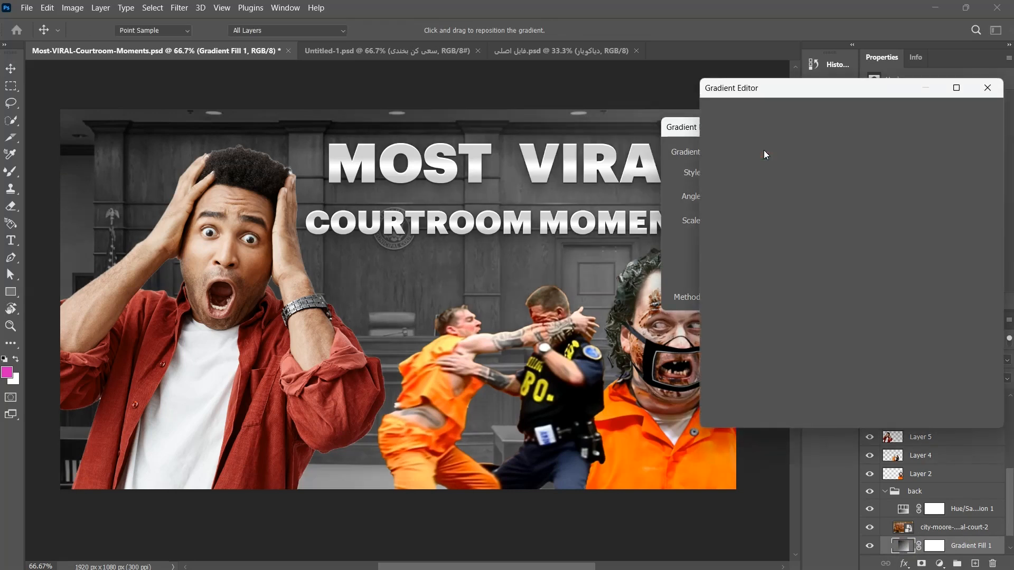
scroll(750, 261, down, 1)
scroll(755, 267, up, 1)
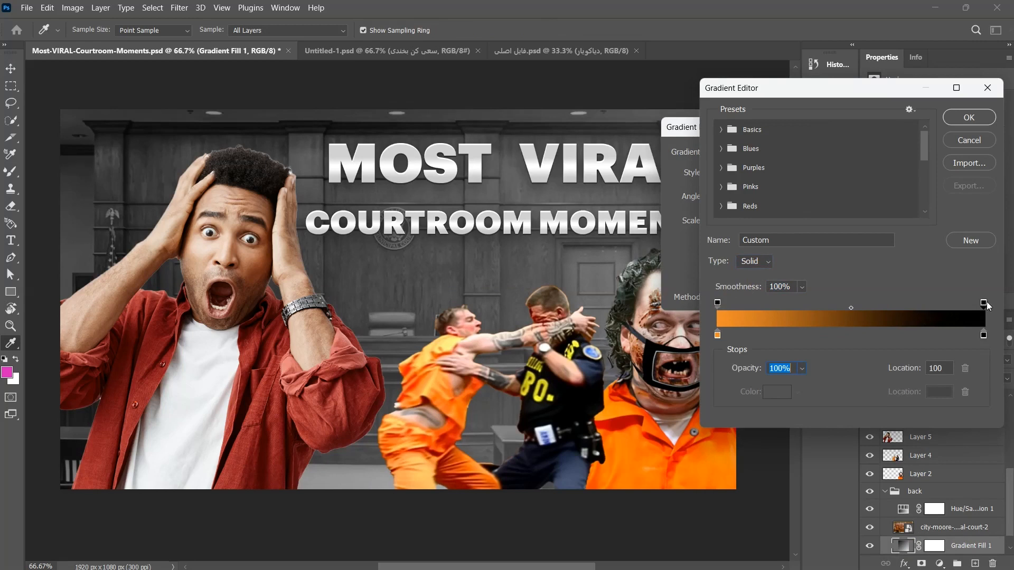
drag(743, 369, 879, 336)
click(976, 116)
click(882, 154)
drag(921, 437, 922, 416)
mouse_move(934, 546)
mouse_down()
mouse_move(929, 415)
mouse_move(949, 420)
mouse_move(951, 554)
mouse_up()
Merge the courtroom image with the Hue/Saturation 1 adjustment and set the merged layer's opacity to 68%.
click(958, 527)
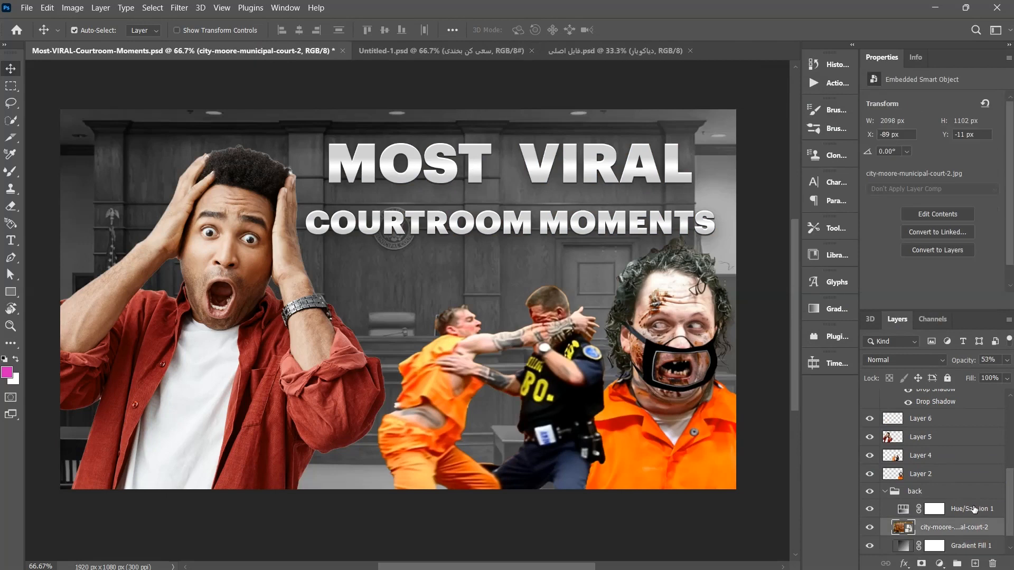
ctrl+click(975, 510)
right_click(951, 525)
click(849, 430)
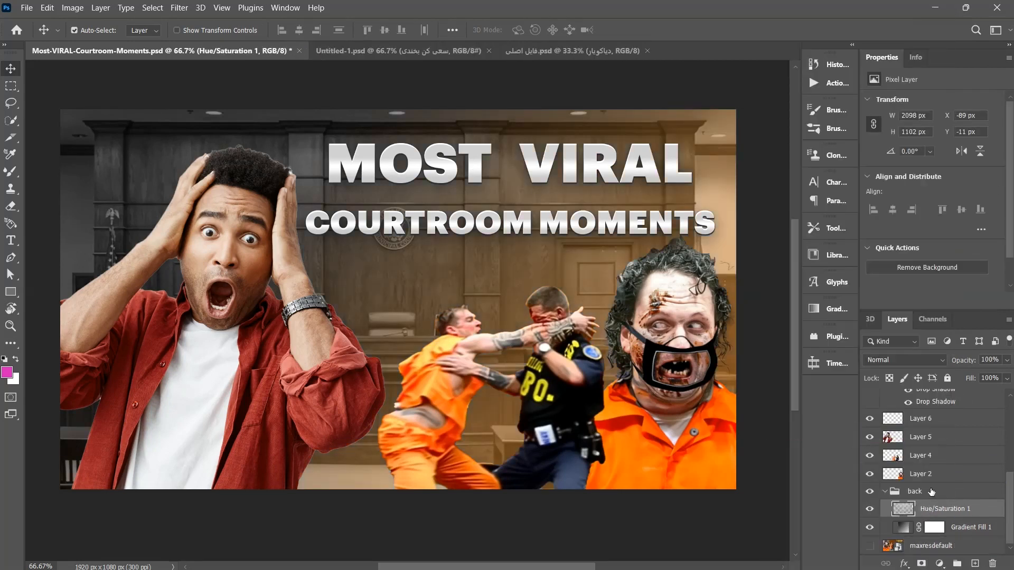
click(943, 526)
click(928, 512)
drag(956, 362, 944, 361)
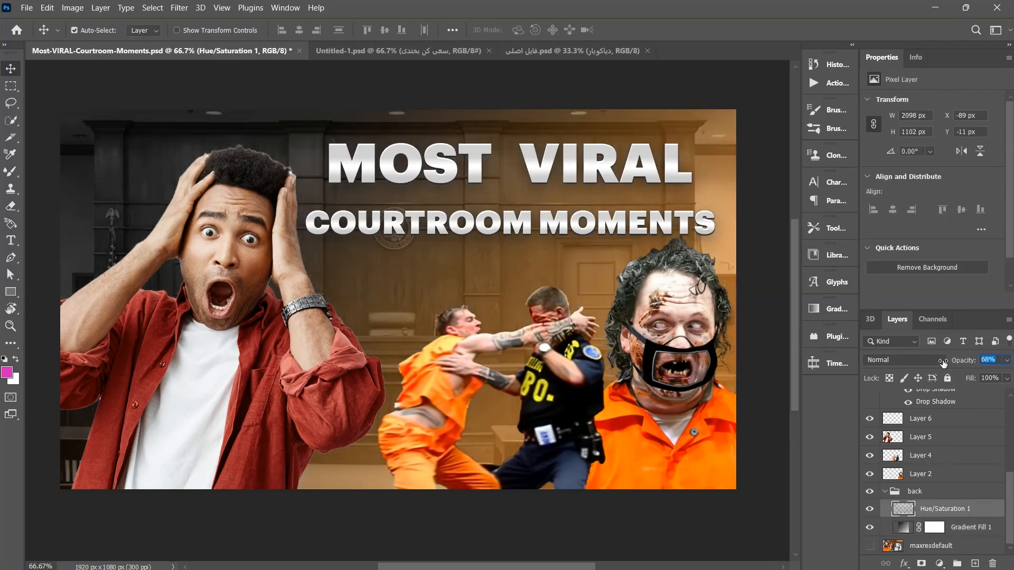
Try the other styles for Gradient Fill 1 and set its style to Diamond.
click(954, 528)
double_click(906, 528)
click(733, 173)
click(721, 198)
click(733, 172)
click(729, 210)
click(733, 173)
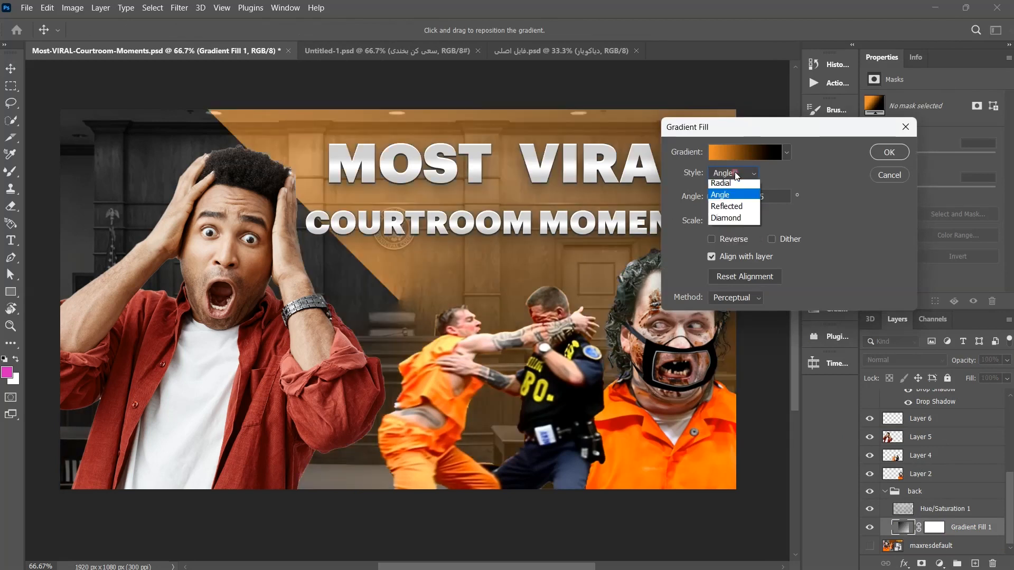
click(727, 221)
click(734, 175)
click(726, 233)
Reposition the diamond gradient down and right behind the figures and set its scale to 189%.
drag(354, 304, 530, 404)
drag(733, 222, 736, 223)
drag(699, 224, 734, 224)
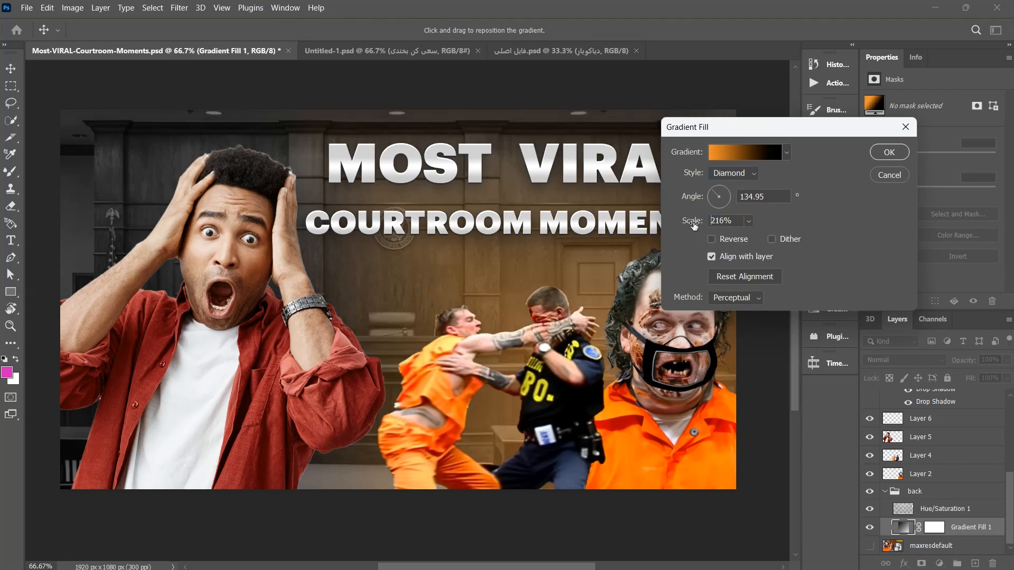
Try extra opacity and colour stops in the middle of the orange-to-black gradient.
click(745, 152)
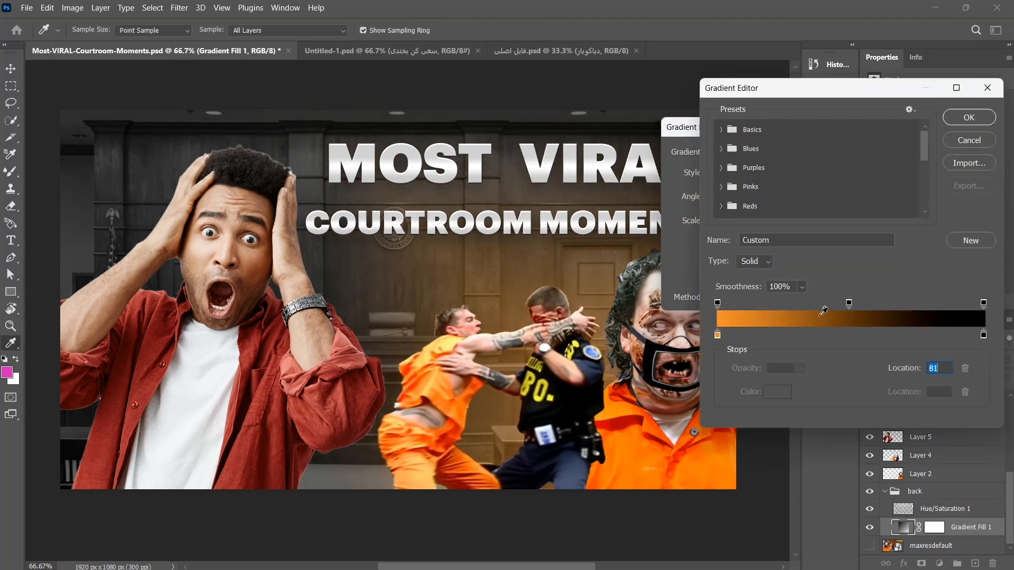
click(862, 336)
drag(859, 337, 868, 479)
click(974, 120)
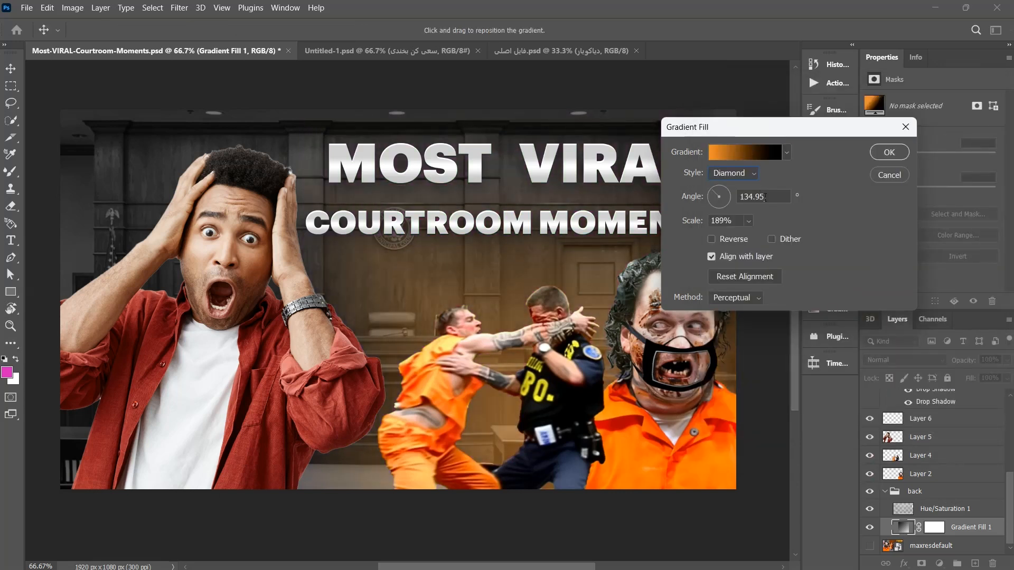
Apply the diamond gradient fill and collapse the effects lists of the two title text layers.
click(889, 152)
click(1002, 400)
click(1002, 416)
click(392, 210)
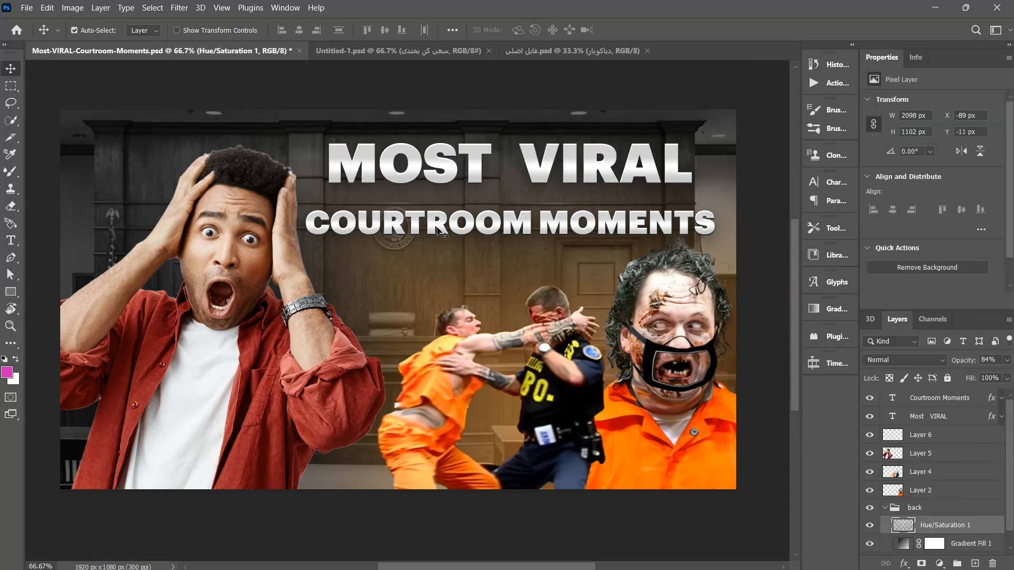
Shorten the second title line to "Courtroom" and place a duplicate below it reading "Moments".
click(494, 223)
double_click(497, 224)
drag(533, 222, 782, 227)
key(BackSpace)
key(ctrl+Return)
drag(449, 228, 490, 280)
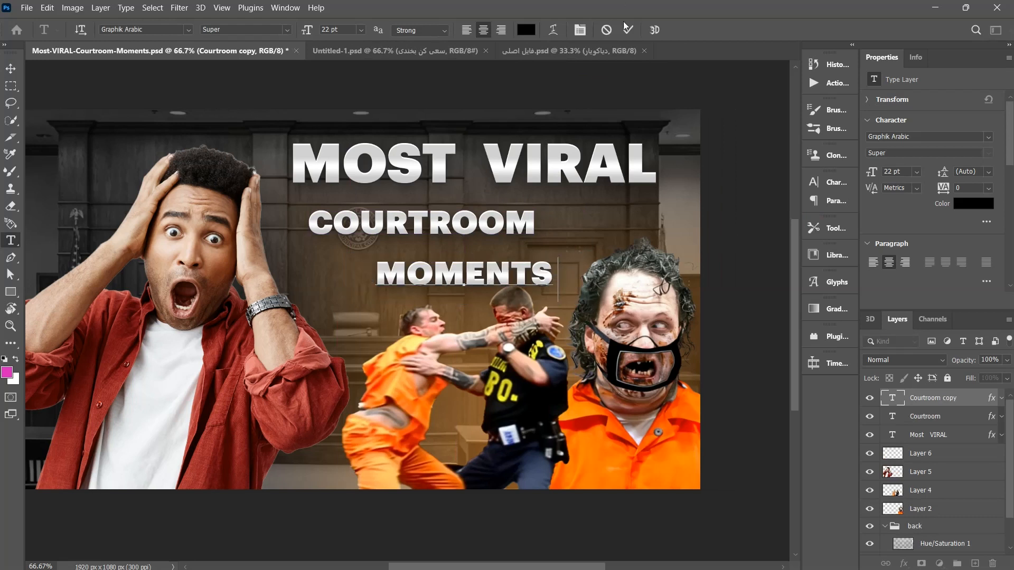
click(627, 30)
Stack the Courtroom and Moments lines under MOST VIRAL, shifted toward its starting edge.
key(v)
drag(471, 231, 424, 231)
drag(456, 275, 592, 247)
drag(461, 231, 487, 229)
drag(556, 249, 339, 273)
Enlarge the Courtroom title line proportionally to 129.20%.
click(408, 227)
key(ctrl+t)
drag(515, 226, 595, 224)
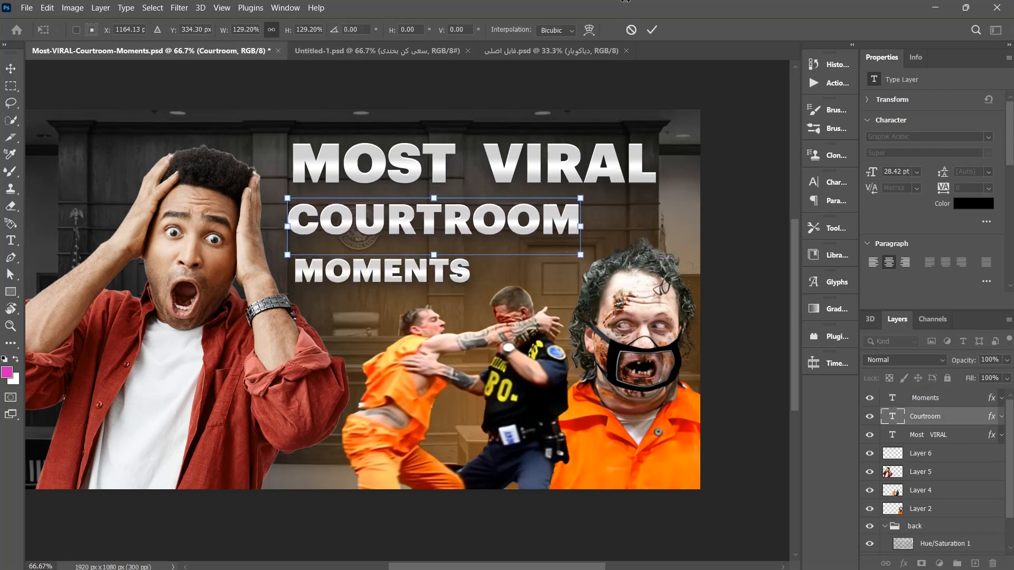
click(652, 30)
Enlarge the Moments title line proportionally until it is about as wide as Courtroom.
click(390, 269)
key(ctrl+t)
drag(475, 275, 596, 270)
click(651, 30)
Nudge the Courtroom and Moments lines so they align with the start of MOST VIRAL with even spacing.
click(374, 259)
drag(355, 220, 361, 219)
drag(382, 268, 375, 266)
drag(367, 226, 363, 224)
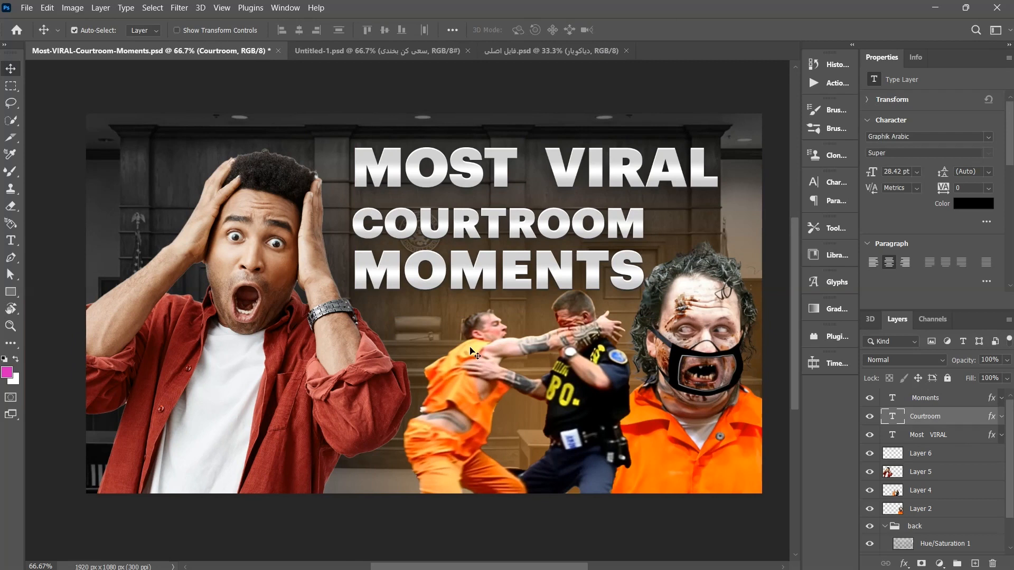
drag(489, 217, 489, 214)
click(521, 258)
Scale the Courtroom title line up by a further 114.35%.
click(564, 225)
key(ctrl+t)
drag(652, 228, 694, 228)
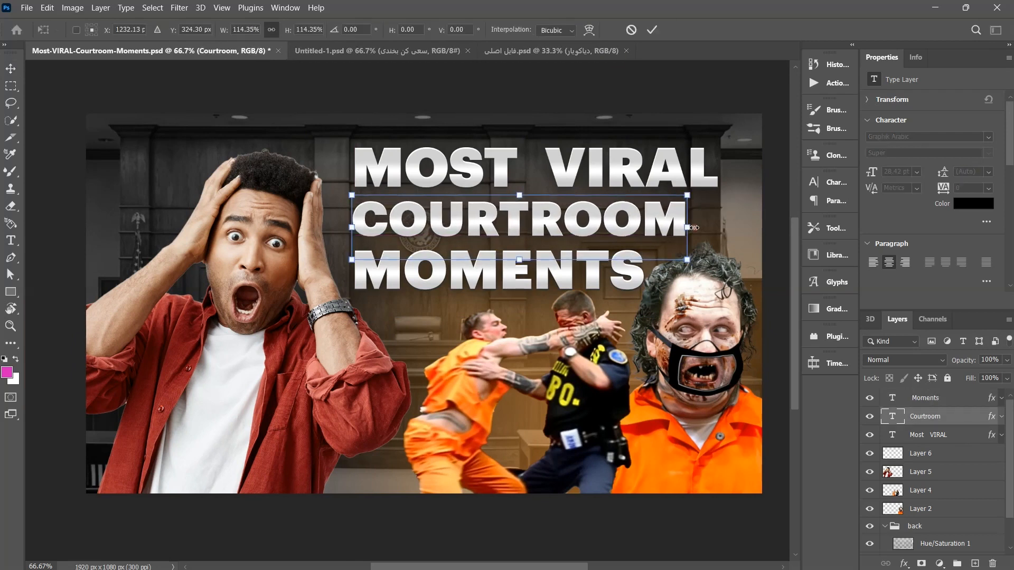
click(652, 31)
Scale the MOST VIRAL title line down so it is slightly narrower than Courtroom.
click(593, 165)
key(ctrl+t)
drag(719, 173, 664, 178)
key(Return)
Scale the Moments title line down to about 92% and save the document.
click(607, 269)
key(ctrl+t)
drag(659, 280, 630, 282)
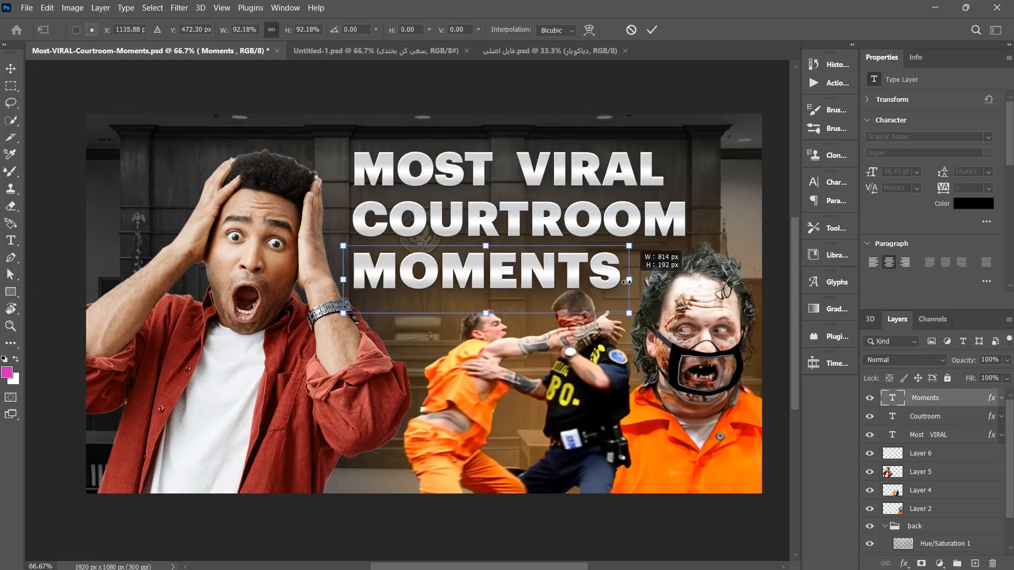
click(651, 30)
key(ctrl+s)
Create a new empty layer directly beneath Layer 2, above the back group.
mouse_move(234, 340)
mouse_down()
mouse_move(310, 344)
mouse_move(224, 337)
mouse_up()
click(938, 508)
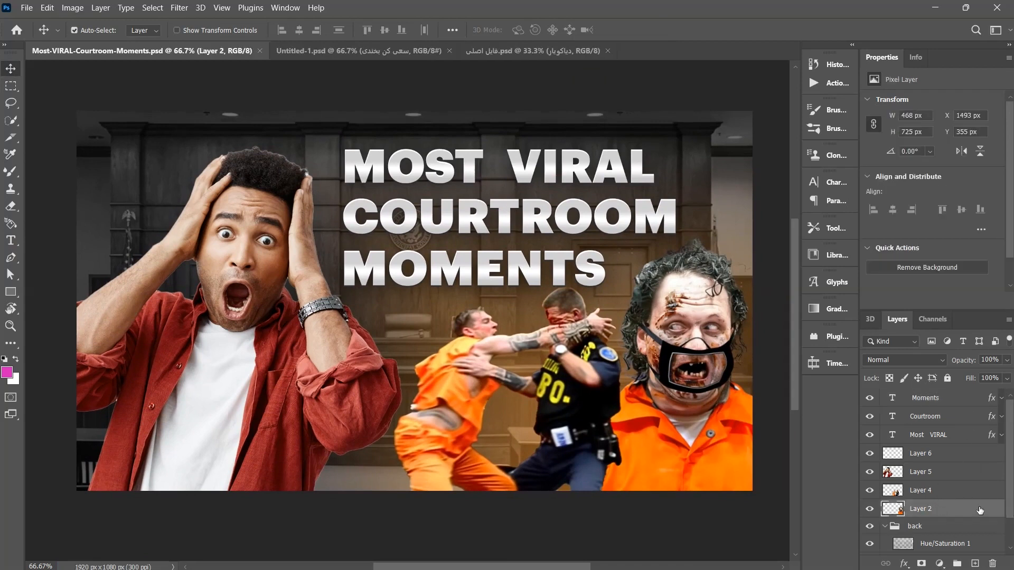
key(ctrl+shift+alt+n)
key(ctrl+bracketleft)
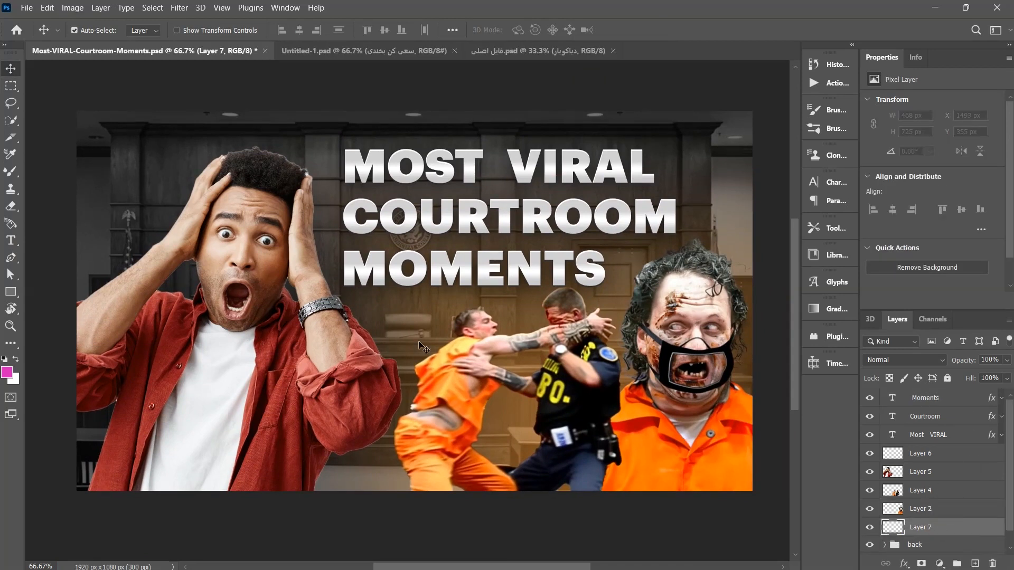
Activate the Mixer Brush with the soft brush preset "براش نرم" at 0% hardness.
key(b)
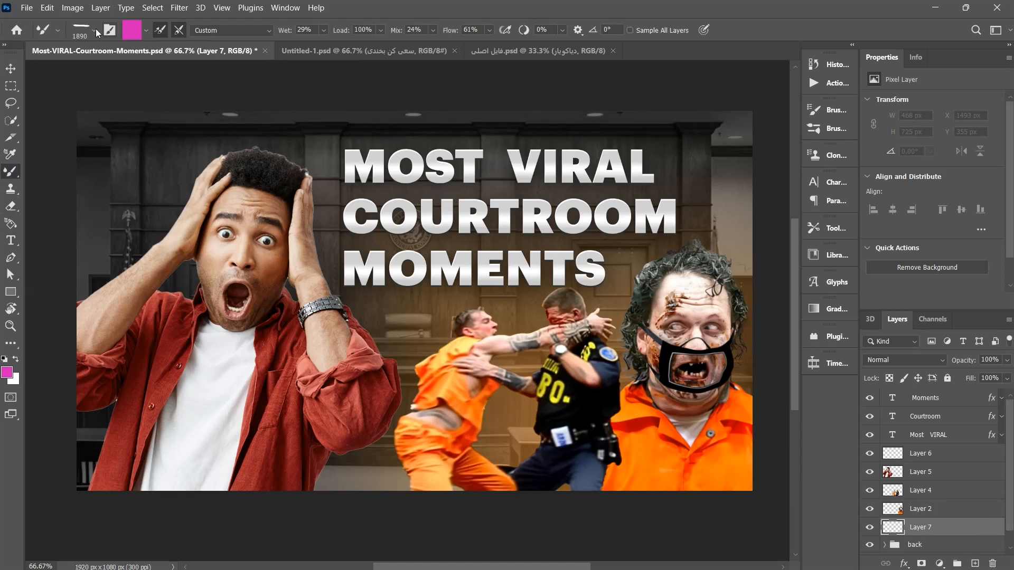
click(94, 30)
click(158, 246)
click(50, 175)
drag(159, 195, 159, 193)
click(95, 244)
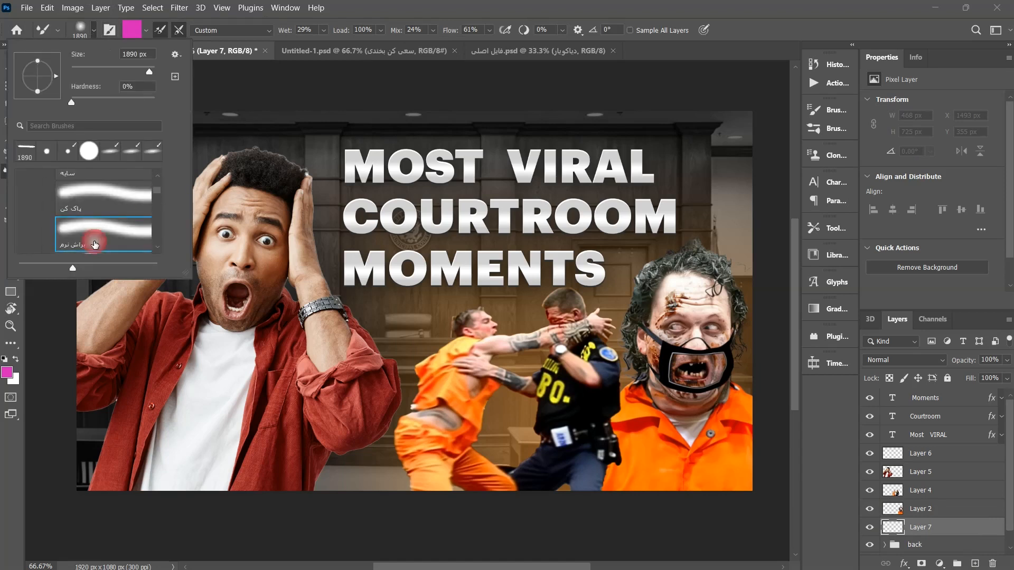
Try the light orange #ffbd81 as the mixer brush colour for a glow behind the figures.
click(132, 36)
click(661, 433)
drag(739, 158, 700, 156)
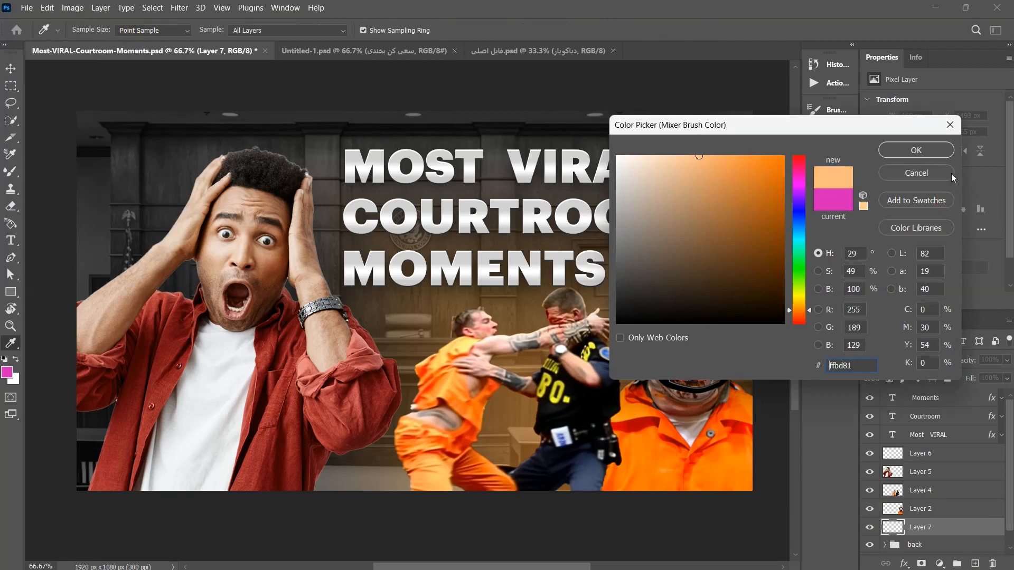
click(917, 150)
mouse_move(596, 444)
mouse_down()
mouse_move(614, 492)
mouse_move(895, 492)
mouse_move(878, 491)
mouse_up()
click(863, 492)
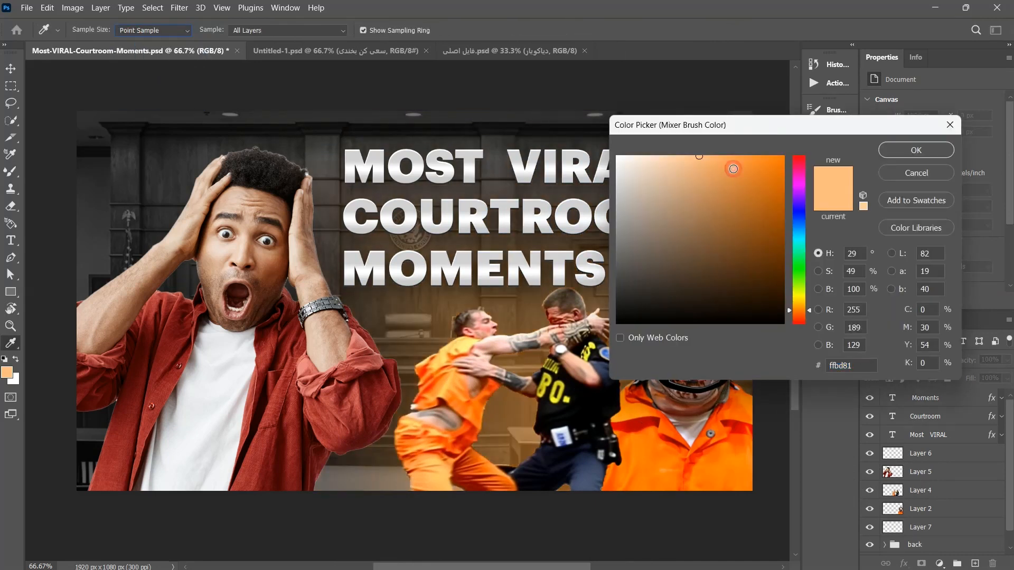
Change the mixer brush to a stronger orange and paint a large soft glow behind the fighting and masked figures on Layer 7.
click(730, 161)
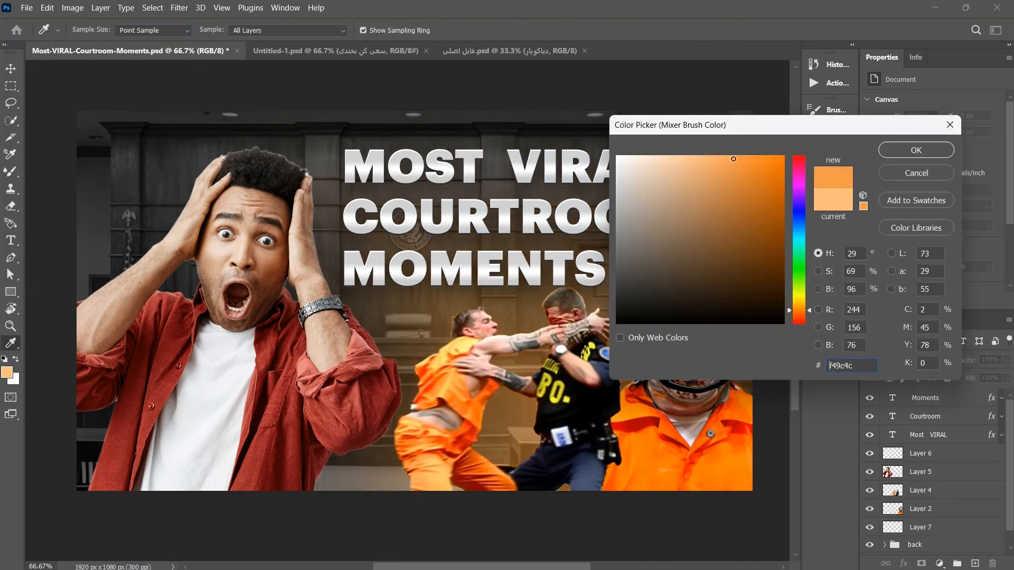
click(890, 150)
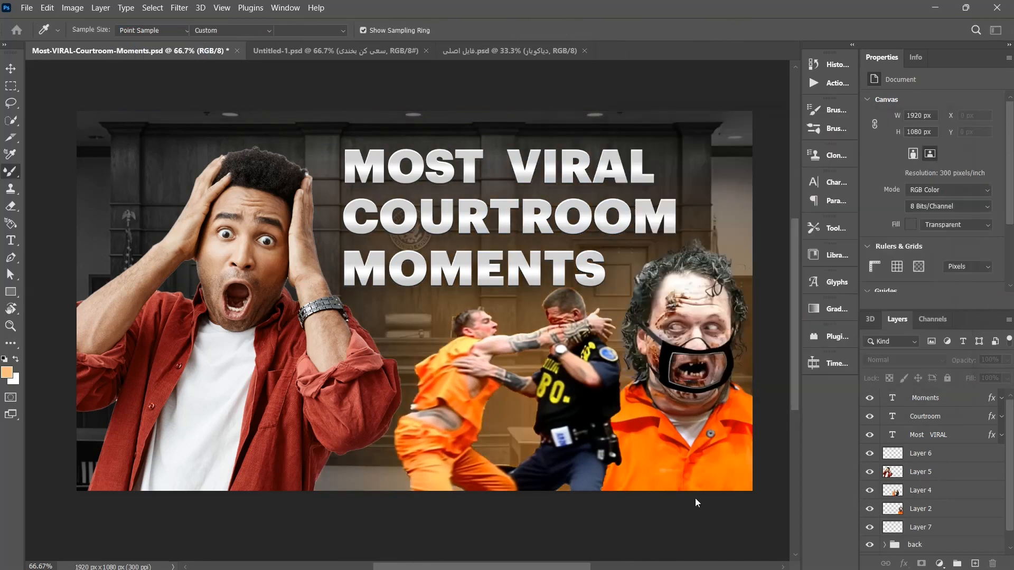
click(957, 530)
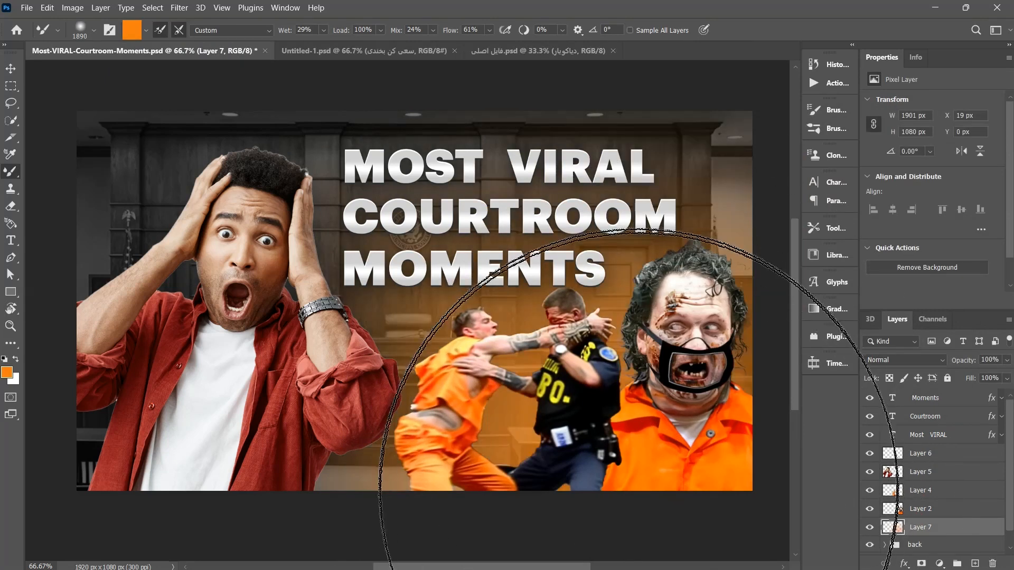
drag(669, 484, 622, 400)
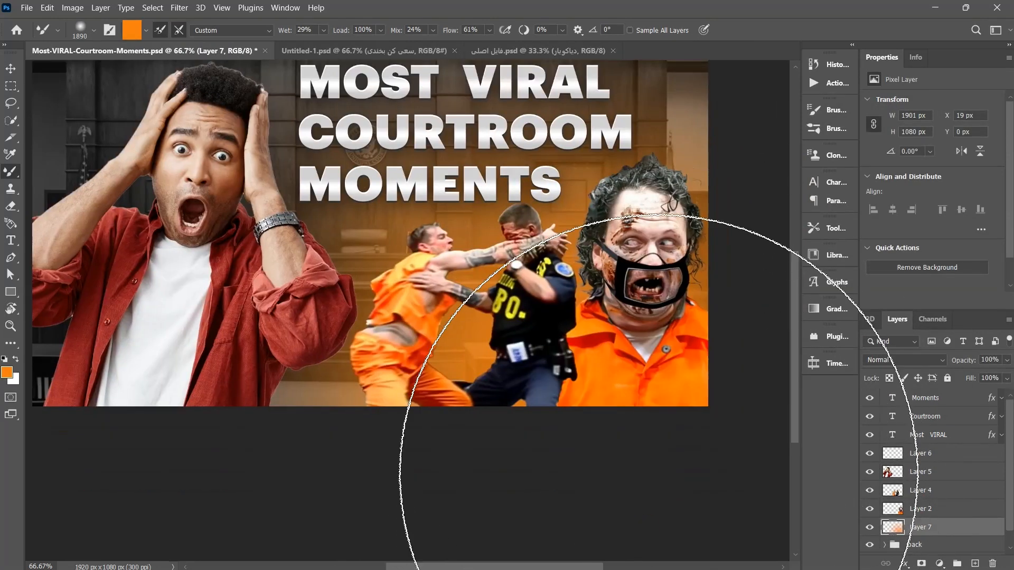
Switch to a soft 129 px Brush preset with 18% opacity and 30% flow, and save the document.
mouse_move(293, 258)
mouse_down()
mouse_move(383, 359)
mouse_move(497, 340)
mouse_up()
mouse_move(435, 310)
mouse_down()
mouse_move(444, 298)
mouse_move(448, 334)
mouse_up()
click(94, 31)
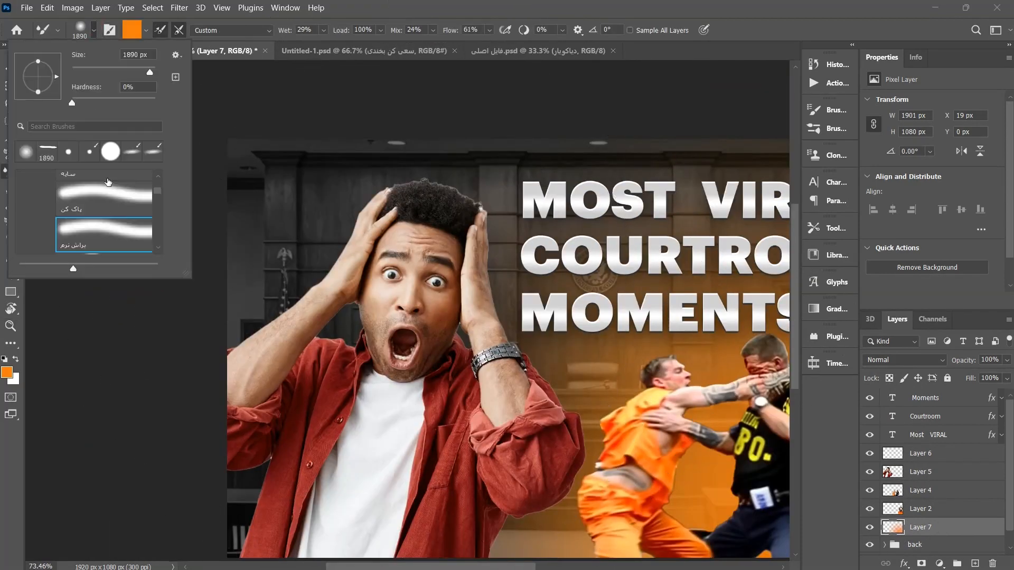
click(159, 176)
click(158, 176)
double_click(124, 190)
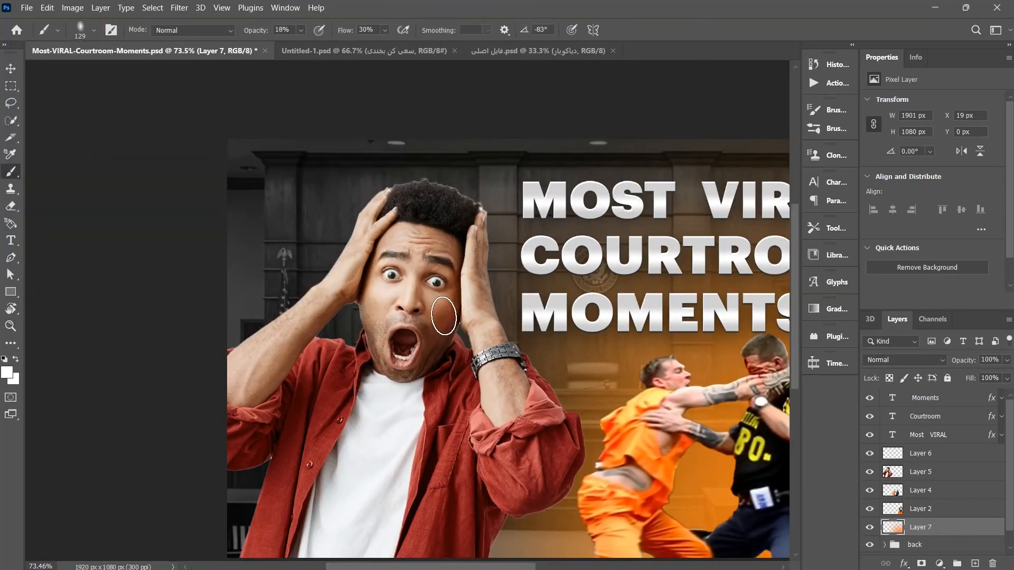
key(ctrl+s)
Select Layer 6 and set the foreground colour to orange #fa6708.
click(1001, 455)
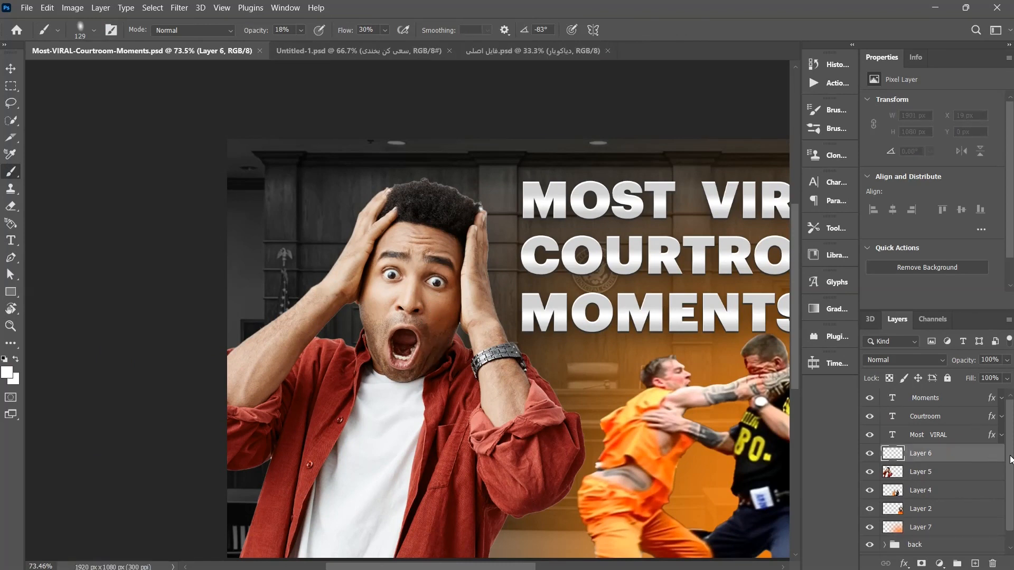
click(448, 319)
click(7, 373)
click(674, 469)
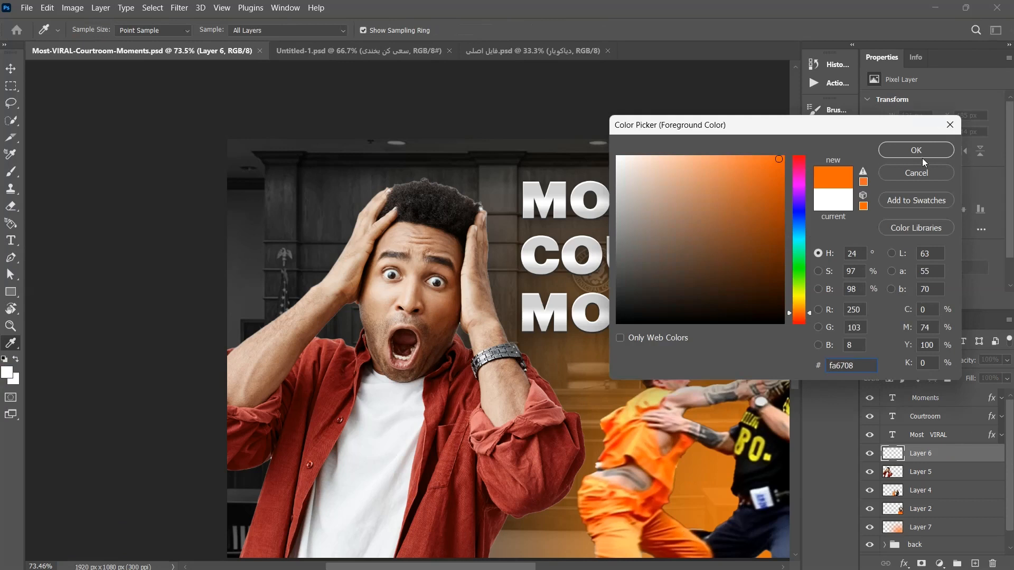
click(918, 150)
Load Layer 5's outline as a selection and brush soft orange light onto the shocked man's cheek, hand and hair on Layer 6.
click(445, 317)
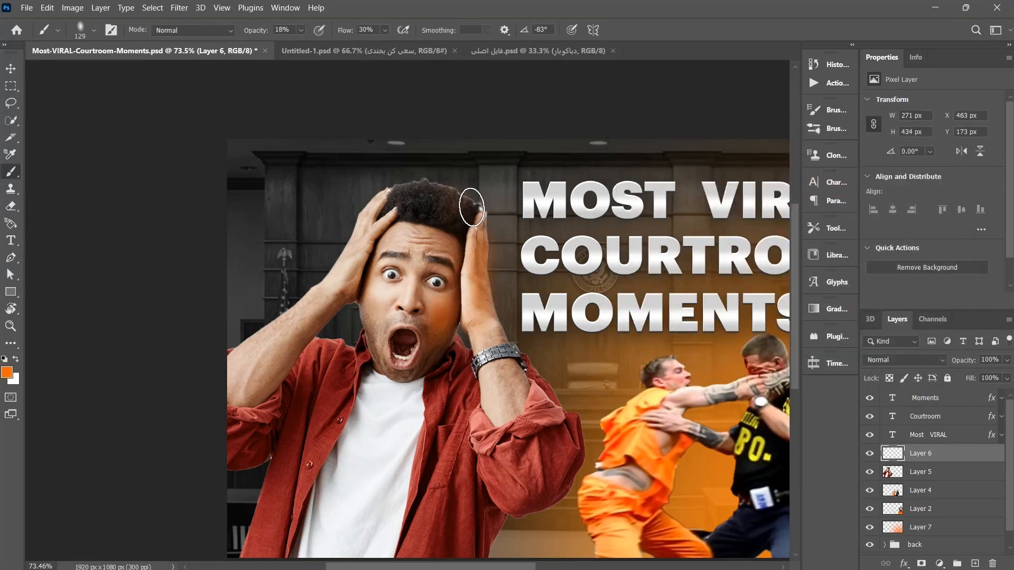
ctrl+click(889, 474)
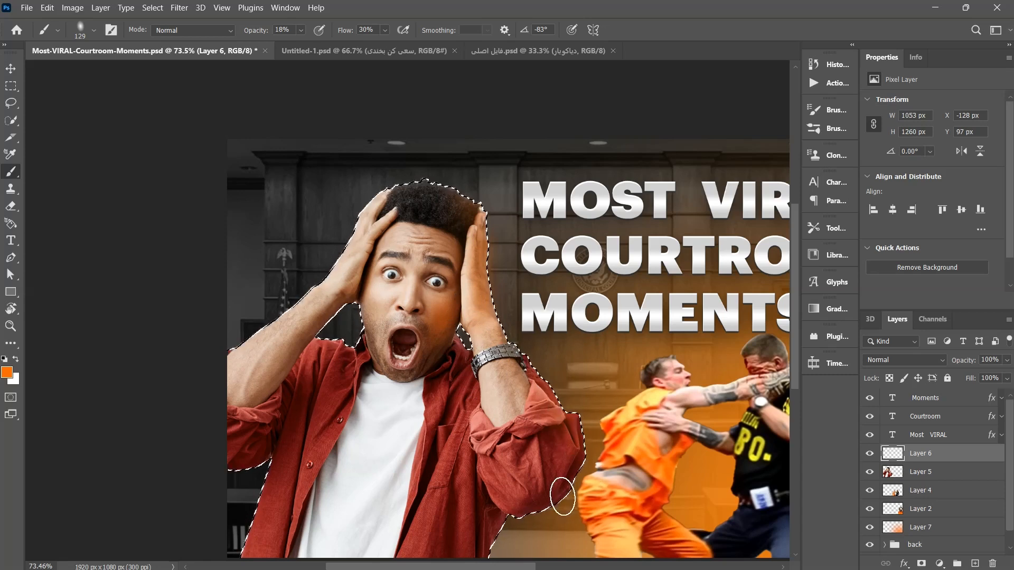
drag(485, 356, 509, 299)
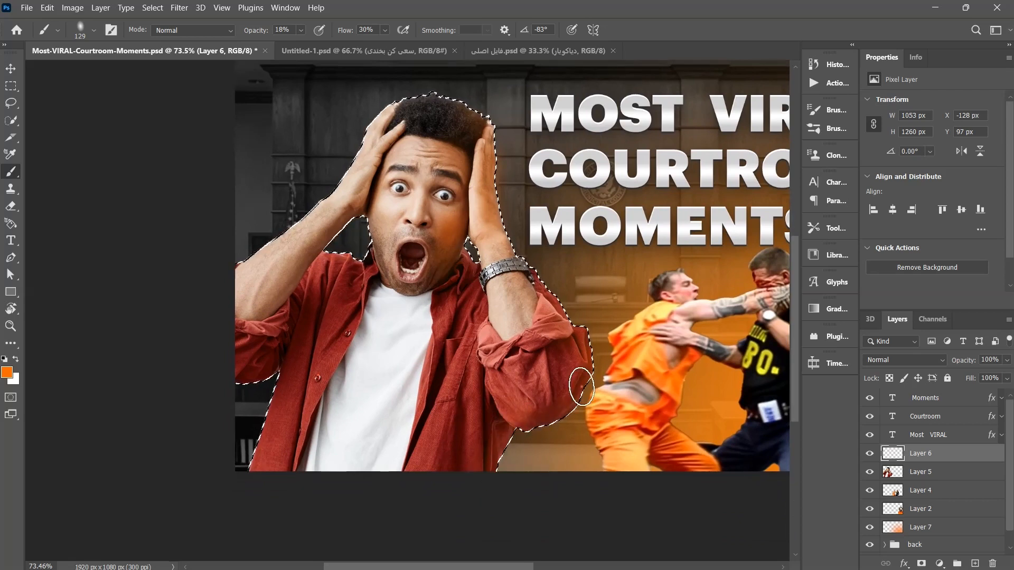
drag(461, 205, 456, 284)
click(454, 300)
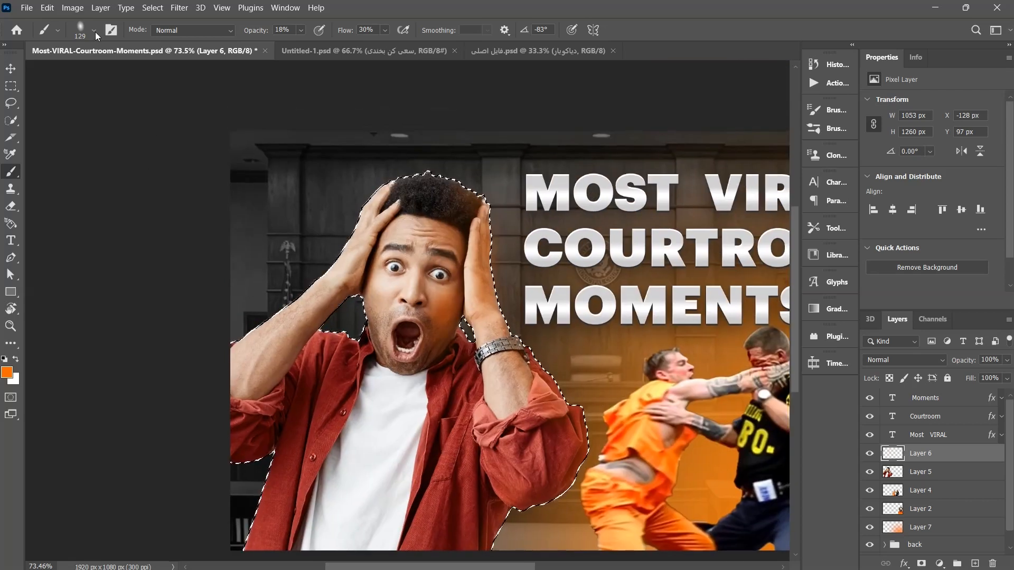
Choose the thin tapered brush preset "موس" from the Brushes preset group.
click(94, 31)
click(158, 247)
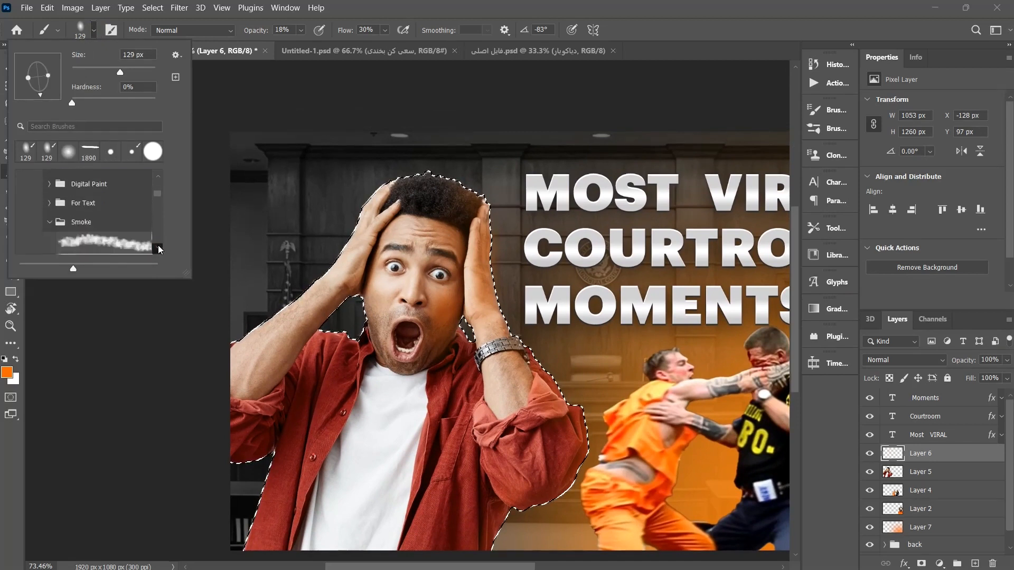
mouse_move(160, 200)
mouse_down()
mouse_move(158, 243)
mouse_move(165, 202)
mouse_move(157, 239)
mouse_move(160, 228)
mouse_up()
scroll(37, 227, up, 5)
click(49, 223)
scroll(85, 236, up, 5)
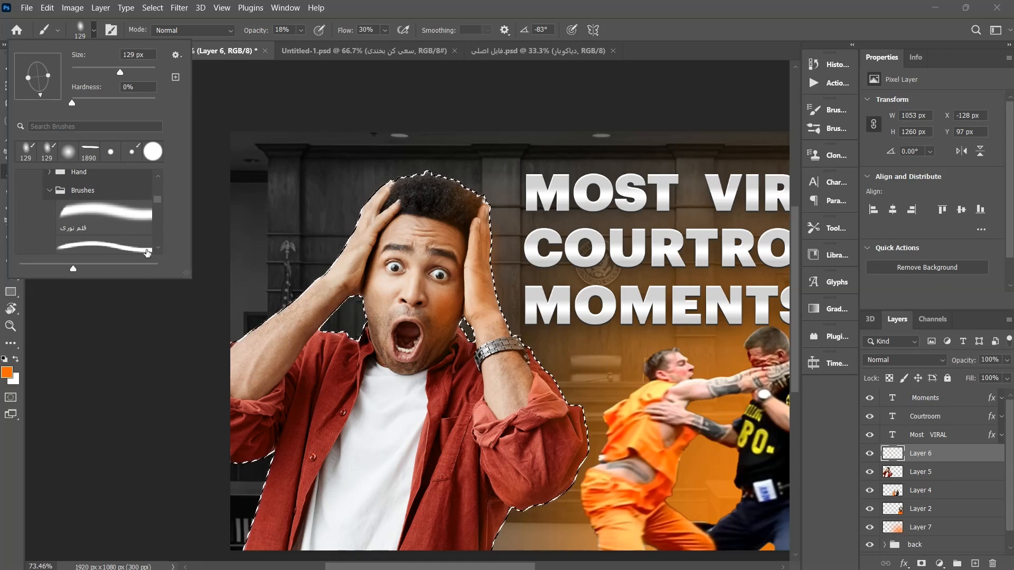
scroll(146, 250, down, 2)
click(147, 235)
Paint orange rim light along the man's raised hand, watch and outer sleeve edge within the selection.
click(453, 393)
key(r)
mouse_move(451, 393)
mouse_down()
mouse_move(555, 249)
mouse_move(554, 267)
mouse_up()
key(z)
mouse_move(304, 247)
mouse_down()
mouse_move(451, 232)
mouse_move(421, 210)
mouse_move(277, 283)
mouse_up()
drag(347, 256, 439, 211)
mouse_move(471, 161)
mouse_down()
mouse_move(339, 272)
mouse_move(370, 233)
mouse_move(452, 170)
mouse_move(579, 119)
mouse_up()
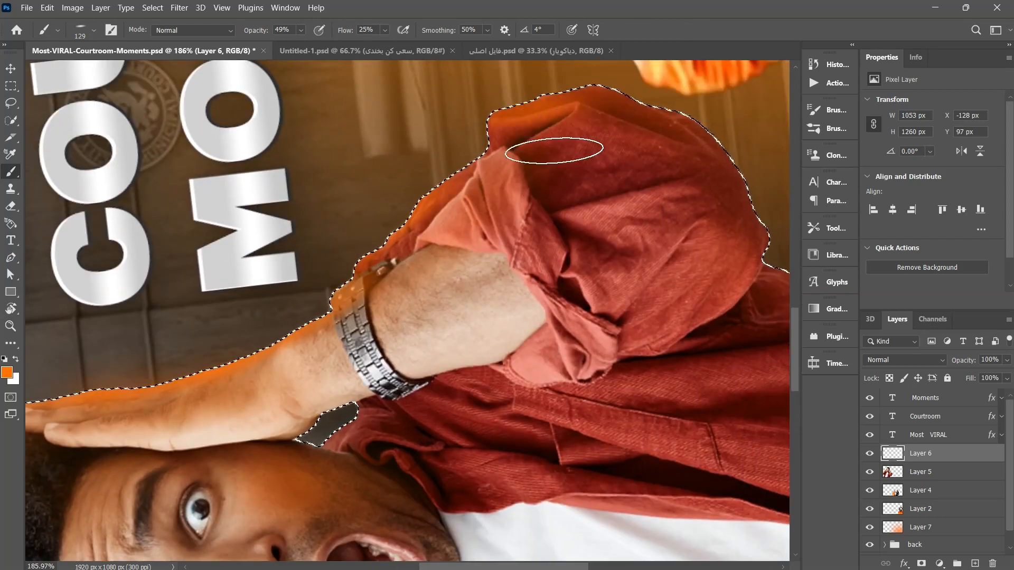
Reduce the brush size to 54 px and paint orange highlights along the sleeve folds beside the cuff.
click(94, 30)
drag(42, 63, 52, 64)
key(ctrl+space)
mouse_move(555, 129)
mouse_down()
mouse_move(444, 157)
mouse_move(546, 158)
mouse_move(430, 268)
mouse_up()
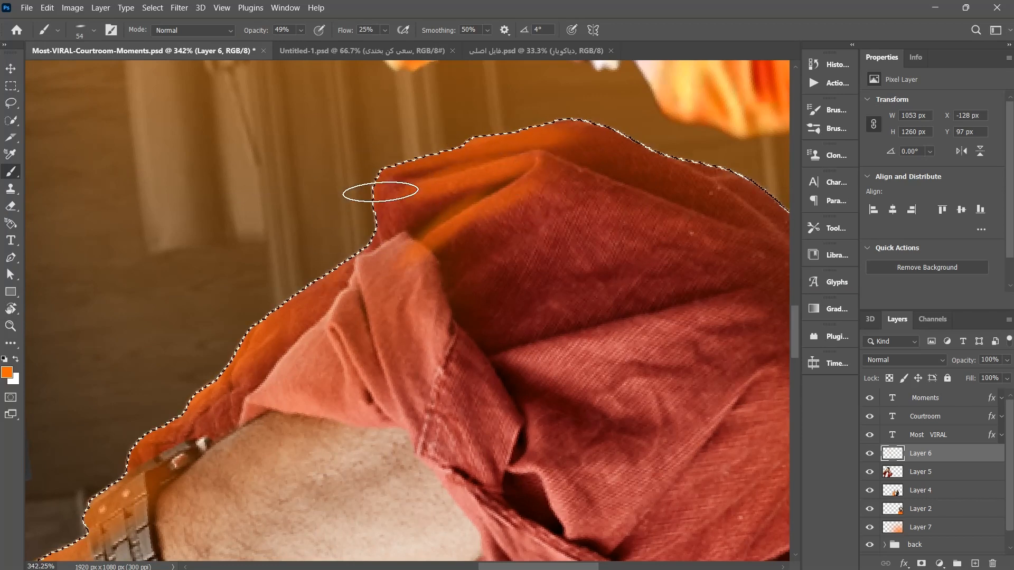
key(space)
drag(612, 371, 431, 418)
Lower the brush opacity to 34% and extend the orange highlights along the long folds toward the elbow.
key(r)
mouse_move(421, 246)
mouse_down()
mouse_move(449, 283)
mouse_move(323, 273)
mouse_up()
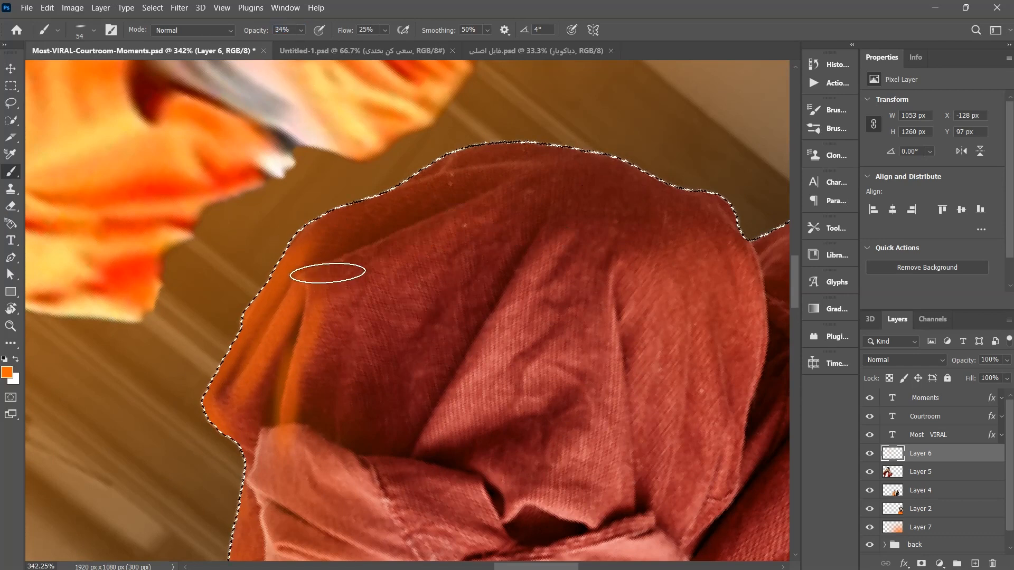
drag(328, 275, 385, 225)
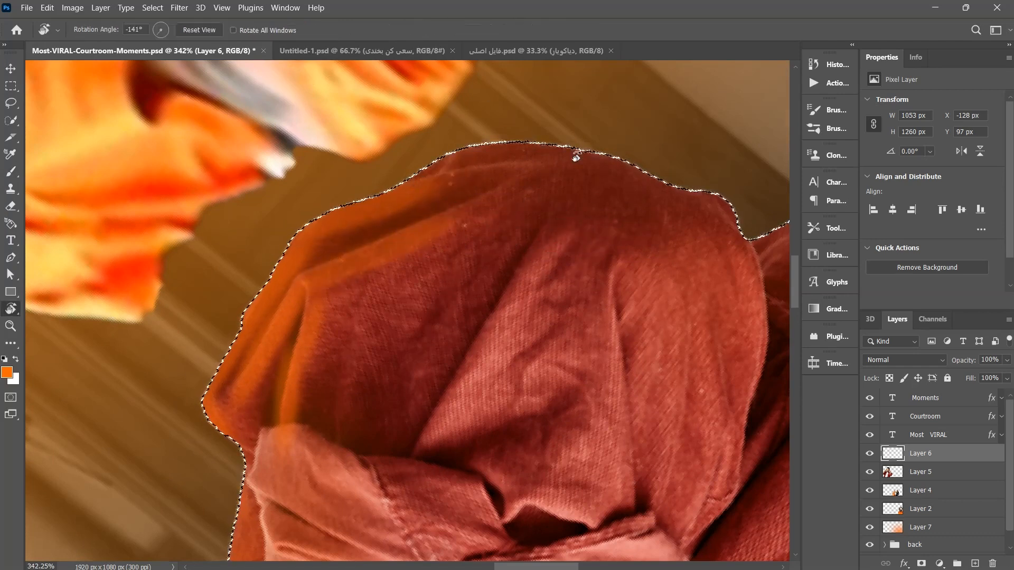
drag(524, 136, 619, 311)
key(r)
mouse_move(655, 393)
mouse_down()
mouse_move(661, 156)
mouse_move(651, 144)
mouse_up()
drag(557, 159, 505, 170)
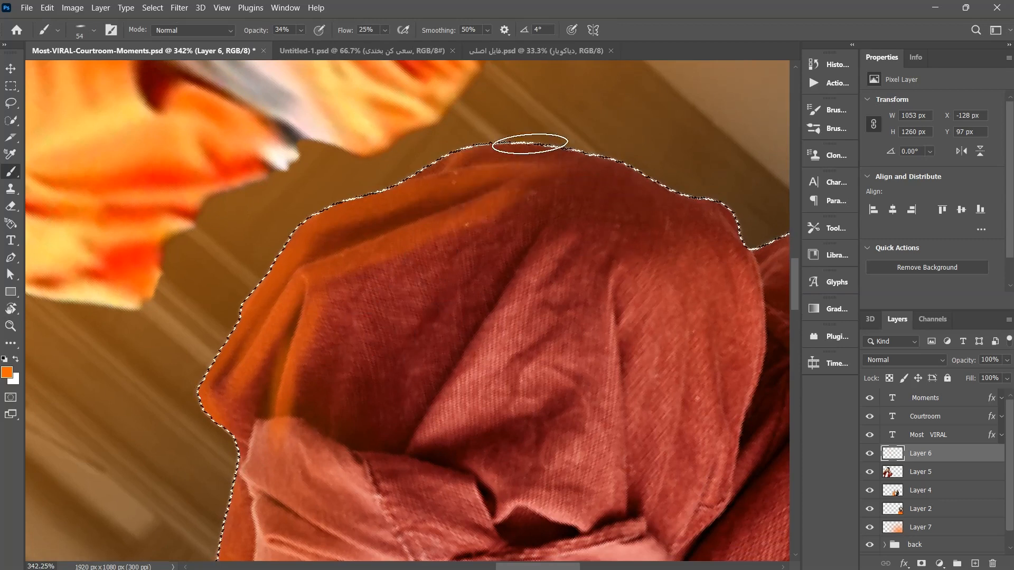
Paint orange light along the middle sleeve fold and the outer edge of the elbow.
drag(564, 214, 443, 219)
key(r)
mouse_move(639, 183)
mouse_down()
mouse_move(659, 493)
mouse_move(673, 341)
mouse_up()
key(r)
mouse_move(151, 355)
mouse_down()
mouse_move(312, 378)
mouse_move(243, 302)
mouse_move(248, 274)
mouse_move(465, 289)
mouse_up()
key(r)
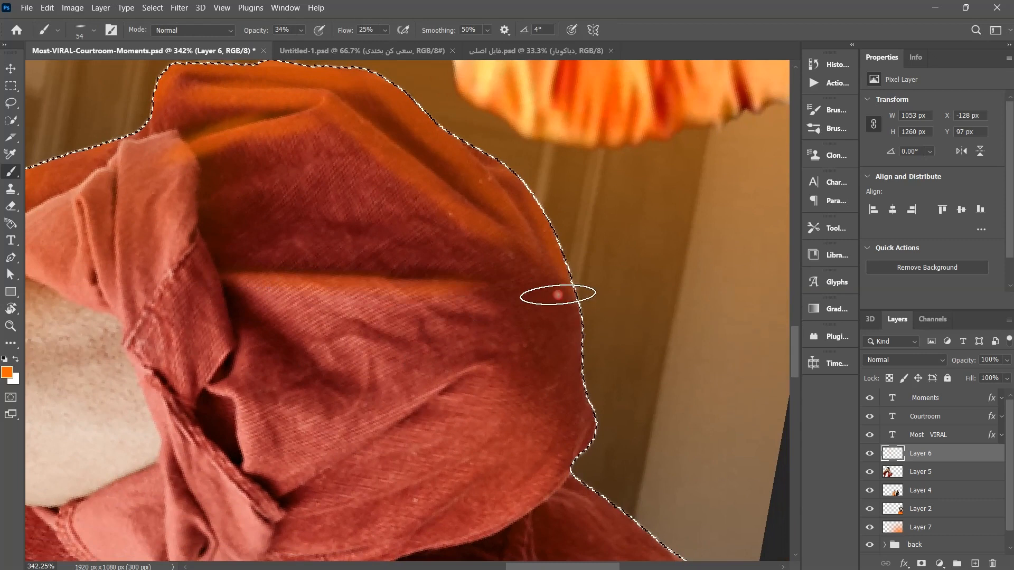
key(r)
drag(308, 212, 333, 154)
key(r)
drag(163, 227, 226, 117)
key(r)
Add orange light to the underside fold of the sleeve and the shirt's outer edge below the elbow.
mouse_move(419, 396)
mouse_down()
mouse_move(635, 338)
mouse_move(425, 308)
mouse_up()
key(r)
key(r)
drag(520, 254, 525, 403)
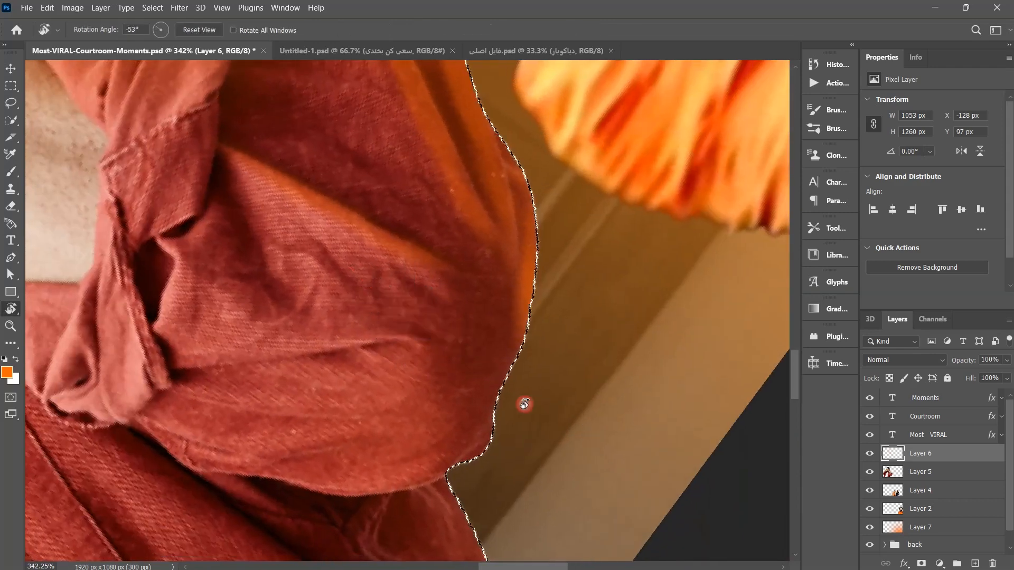
key(r)
drag(432, 329, 729, 233)
key(z)
key(r)
key(z)
mouse_move(475, 208)
mouse_down()
mouse_move(508, 207)
mouse_move(481, 209)
mouse_up()
key(b)
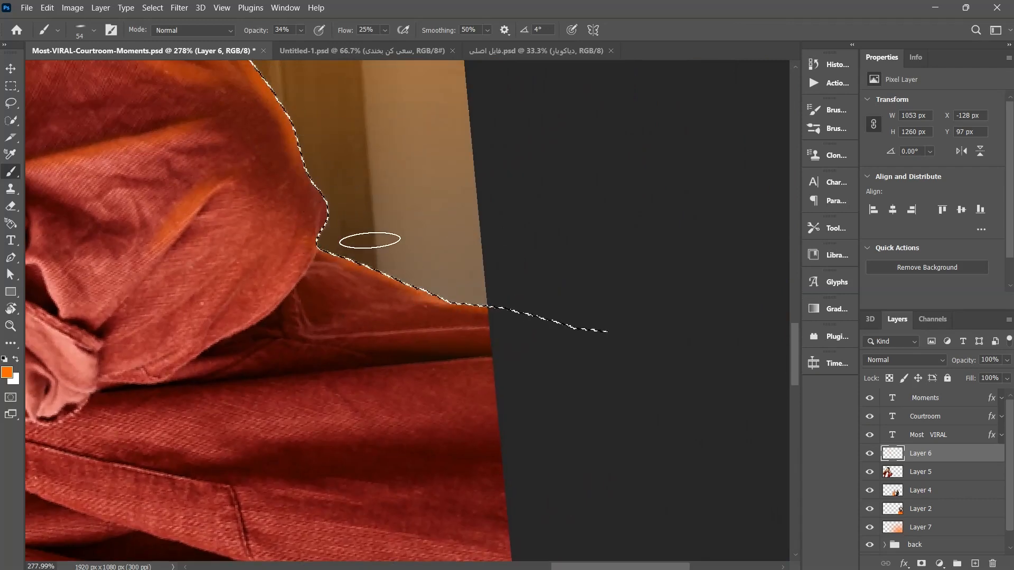
Reduce the brush size to 40 px and paint orange light along the long shirt fold below the sleeve.
scroll(292, 270, down, 3)
click(94, 31)
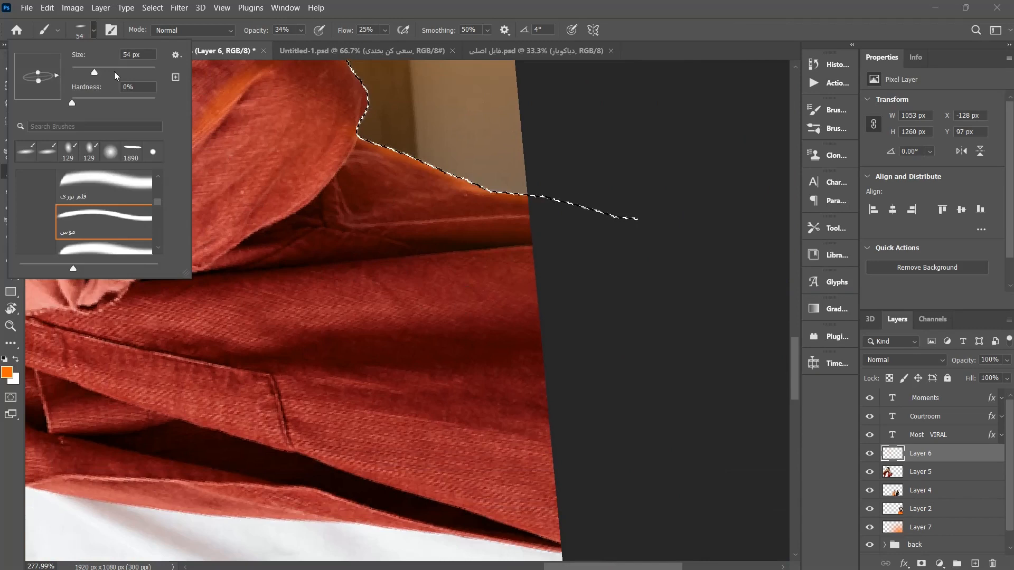
right_click(429, 297)
right_click(304, 279)
key(Escape)
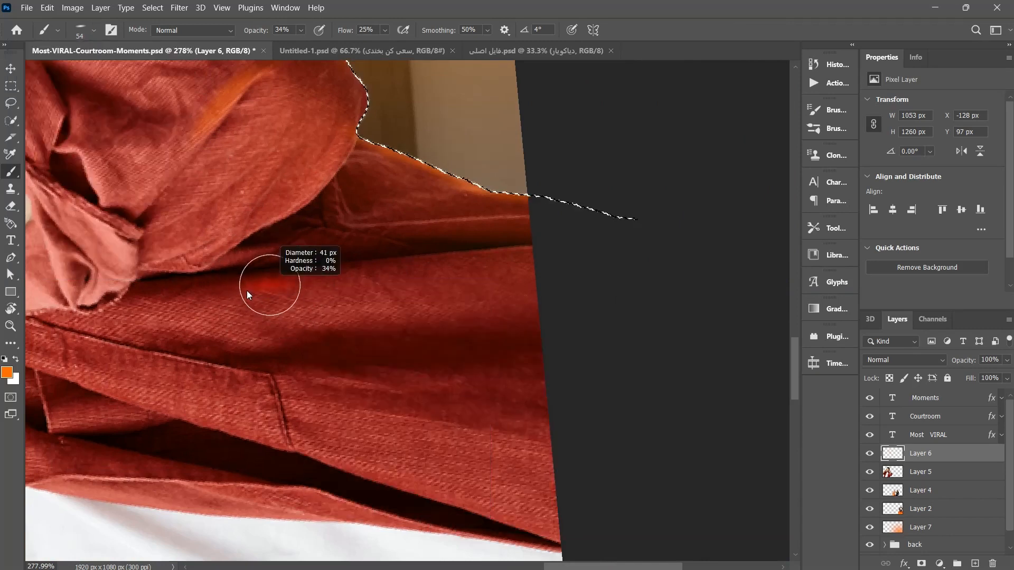
key(z)
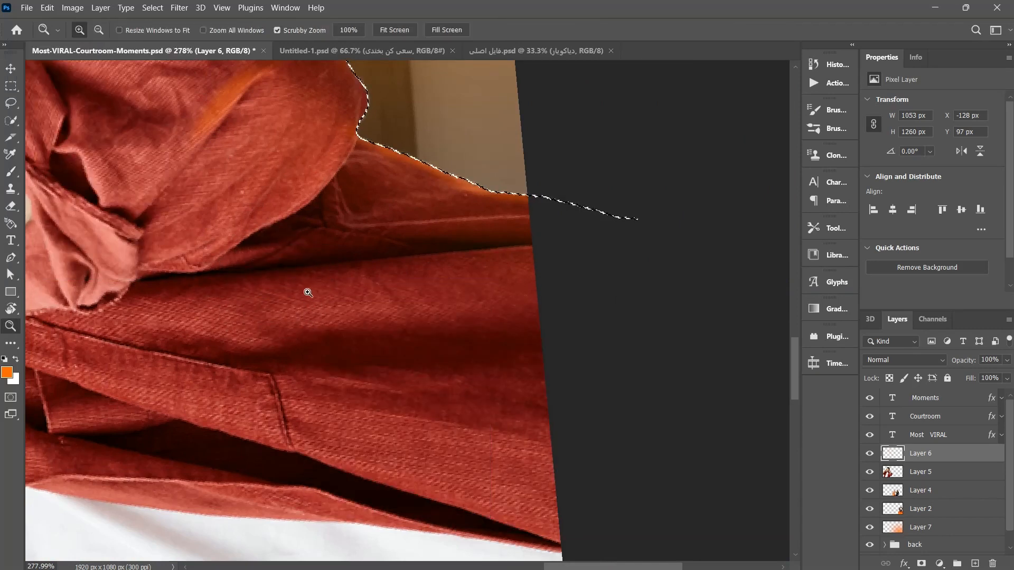
key(b)
drag(308, 293, 311, 320)
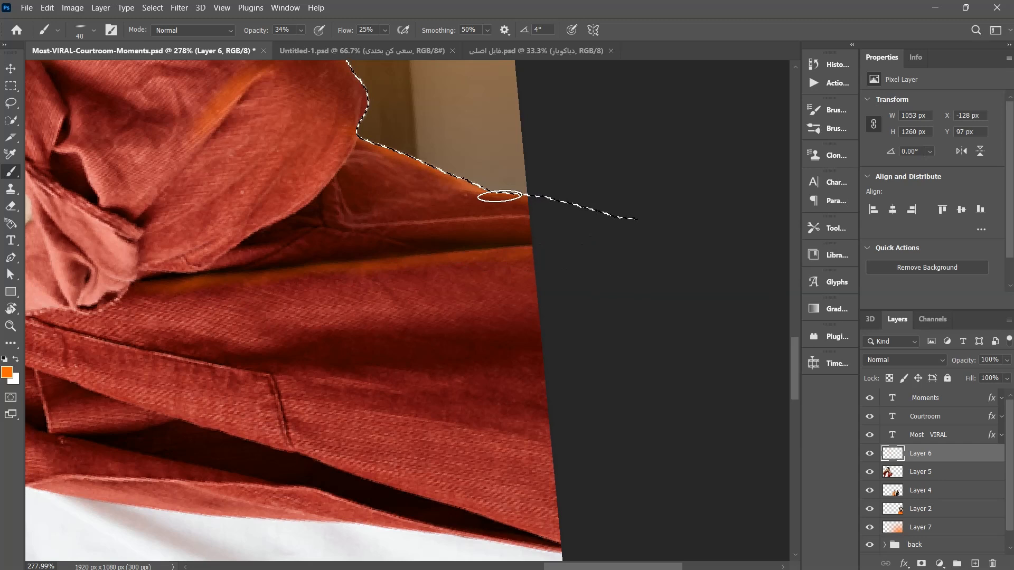
Lower the brush opacity to 17% and paint faint orange light along the shirt fold beside the chest seam.
scroll(501, 287, left, 5)
scroll(406, 335, down, 2)
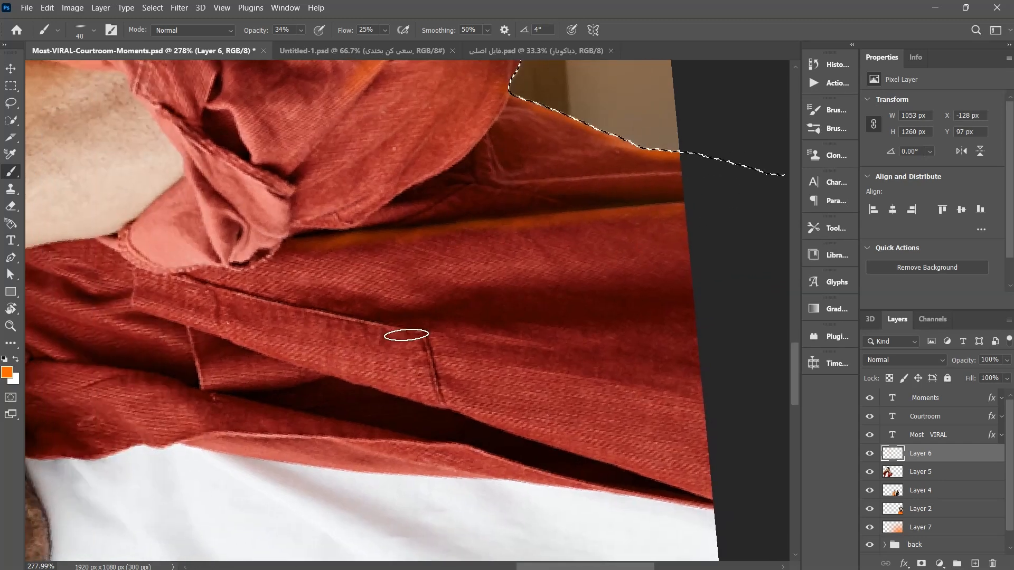
drag(428, 330, 500, 357)
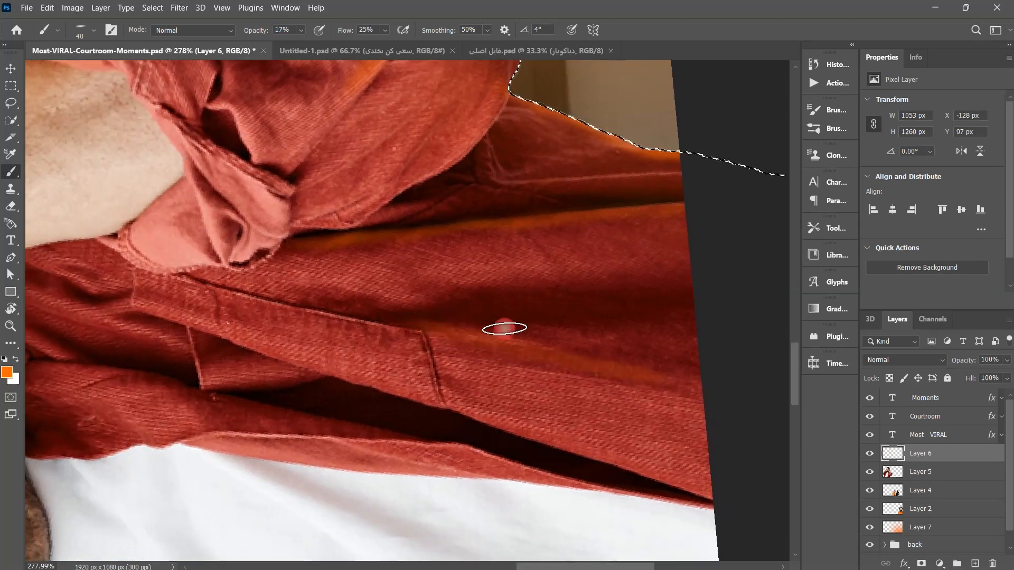
Paint soft orange light on the skin beside the mouth and along the collar folds below the watch.
key(z)
drag(577, 346, 454, 351)
key(r)
drag(415, 377, 473, 358)
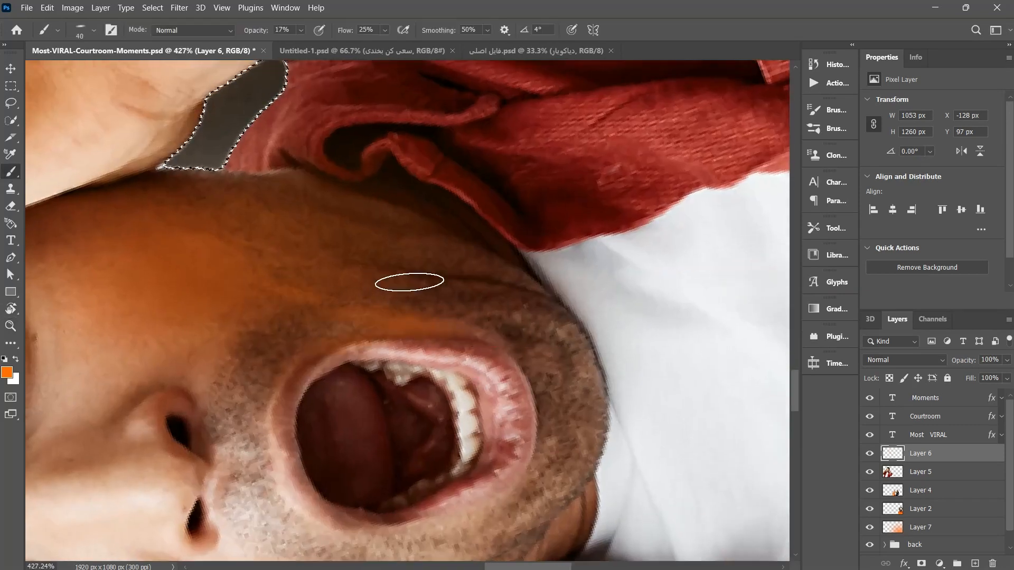
key(space)
mouse_move(518, 151)
mouse_down()
mouse_move(507, 294)
mouse_move(449, 282)
mouse_up()
key(r)
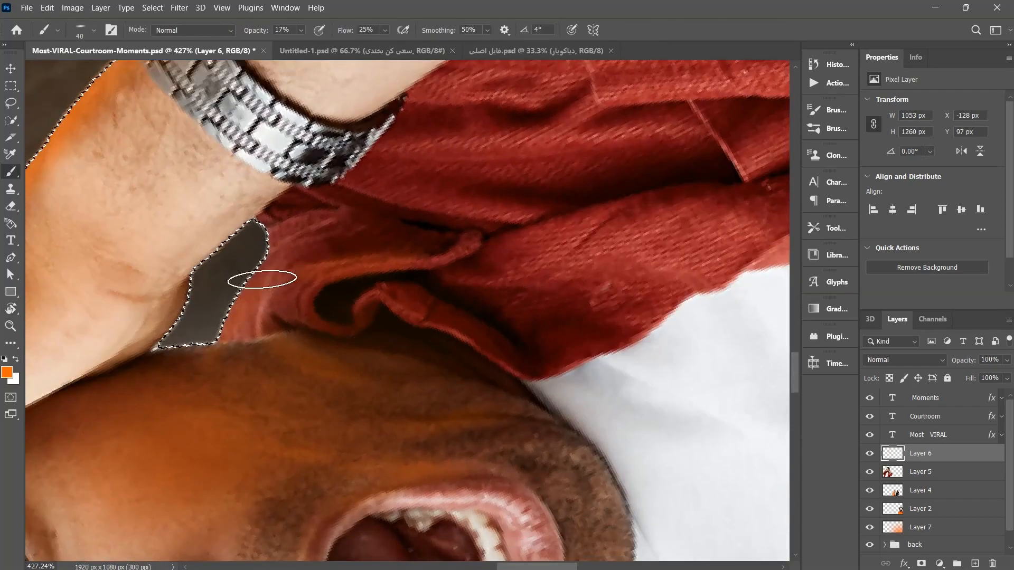
Paint faint orange light on the forehead between the hairline and the eyebrow nearest the glow.
key(r)
drag(563, 256, 500, 350)
scroll(501, 351, down, 7)
key(r)
drag(478, 209, 514, 246)
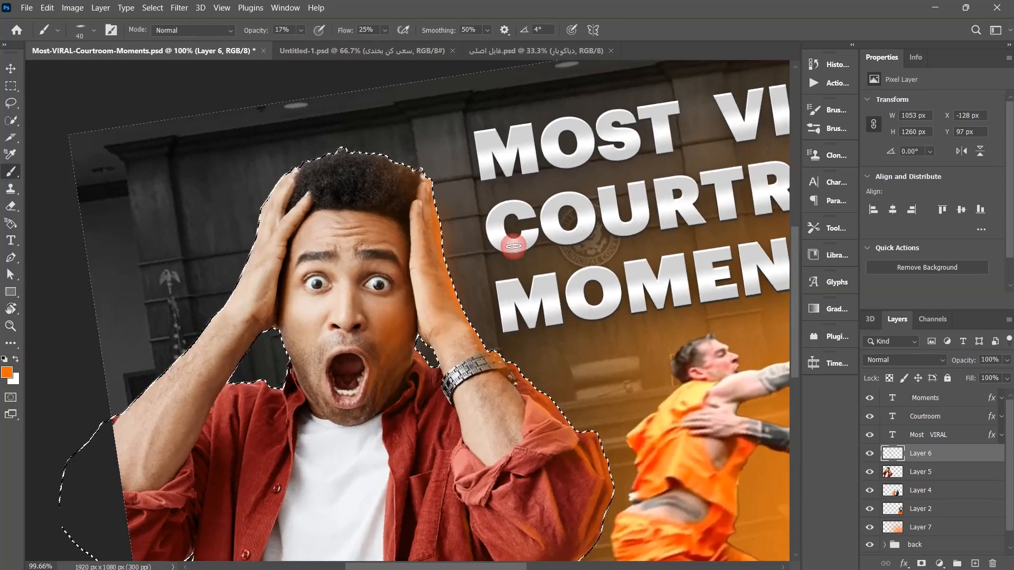
key(r)
drag(602, 241, 364, 215)
scroll(346, 356, up, 8)
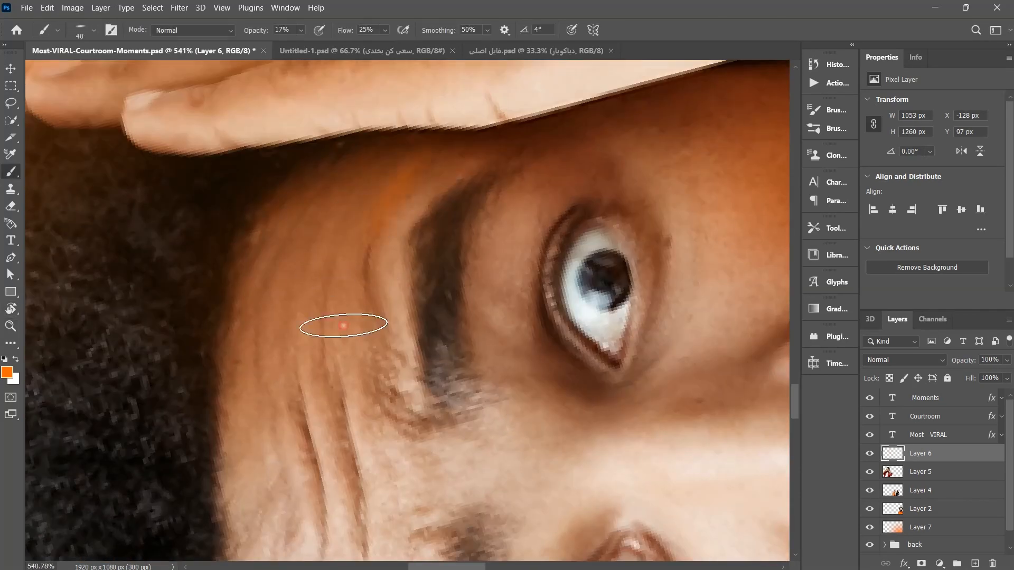
drag(340, 196, 554, 174)
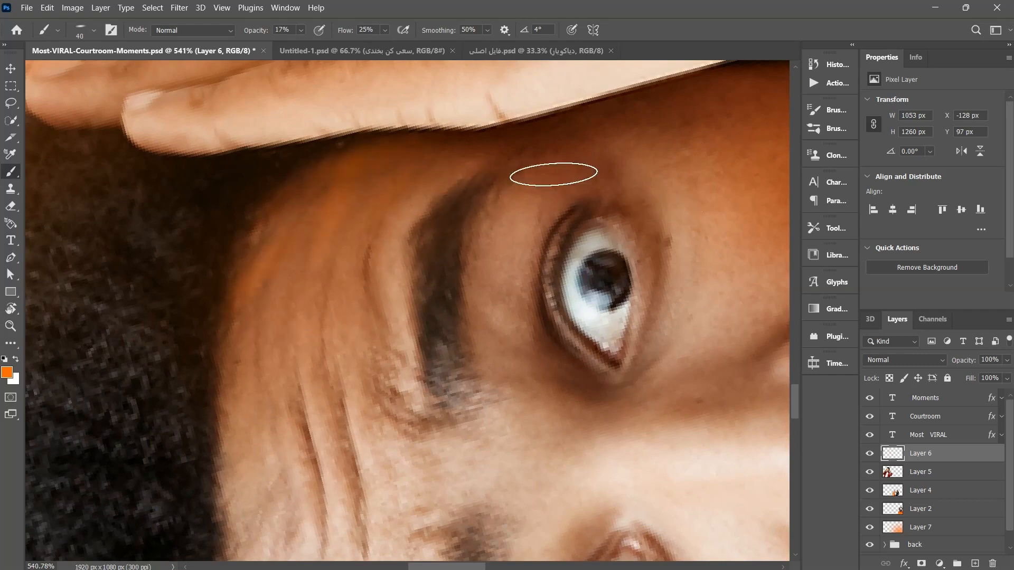
Extend the orange light along the temple beside the eye and down the cheek to the jawline.
drag(642, 188, 544, 218)
mouse_move(491, 173)
mouse_down()
mouse_move(882, 106)
mouse_move(778, 102)
mouse_up()
drag(607, 166, 477, 164)
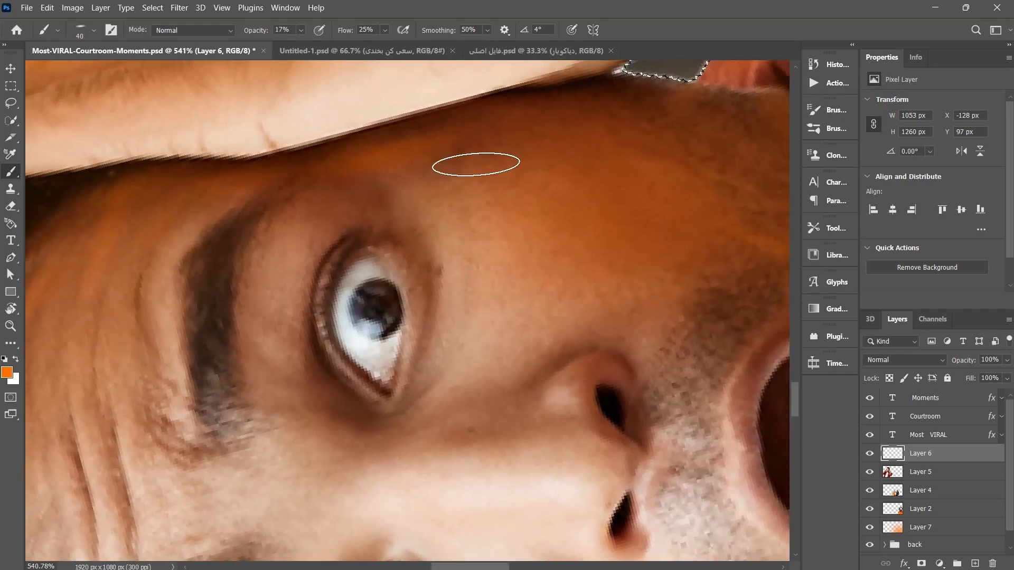
key(ctrl+z)
mouse_move(532, 192)
mouse_down()
mouse_move(439, 163)
mouse_move(296, 159)
mouse_up()
drag(672, 170, 531, 191)
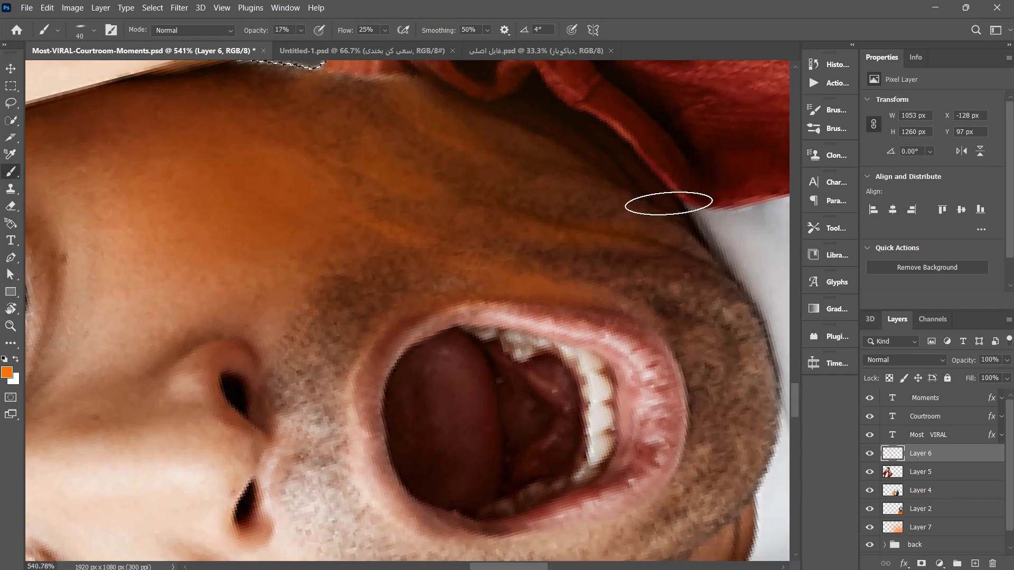
mouse_move(676, 203)
mouse_down()
mouse_move(675, 269)
mouse_move(544, 264)
mouse_up()
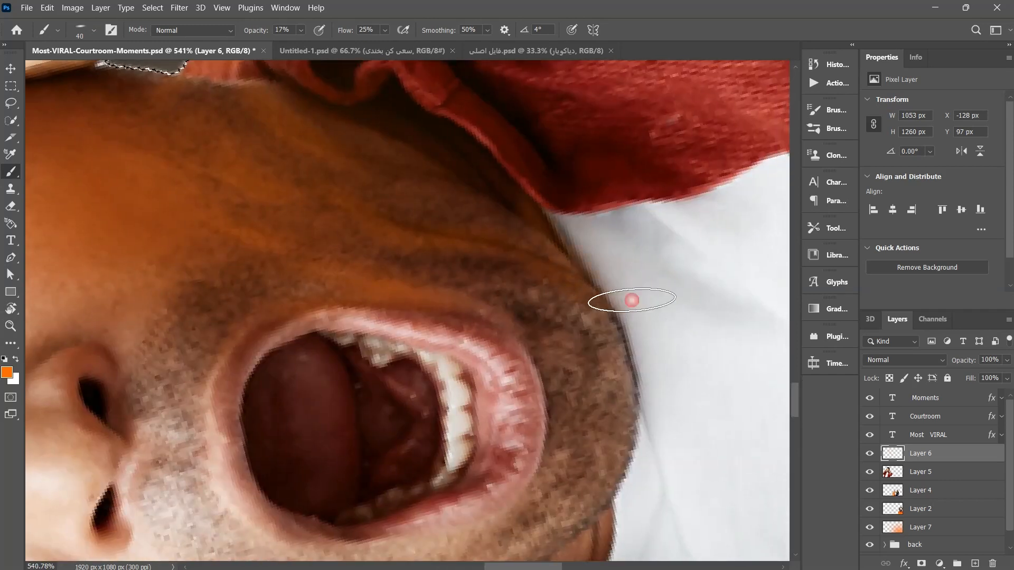
Sample the orange of the fighting prisoner's uniform as the new painting colour.
alt+click(604, 247)
drag(688, 248, 602, 246)
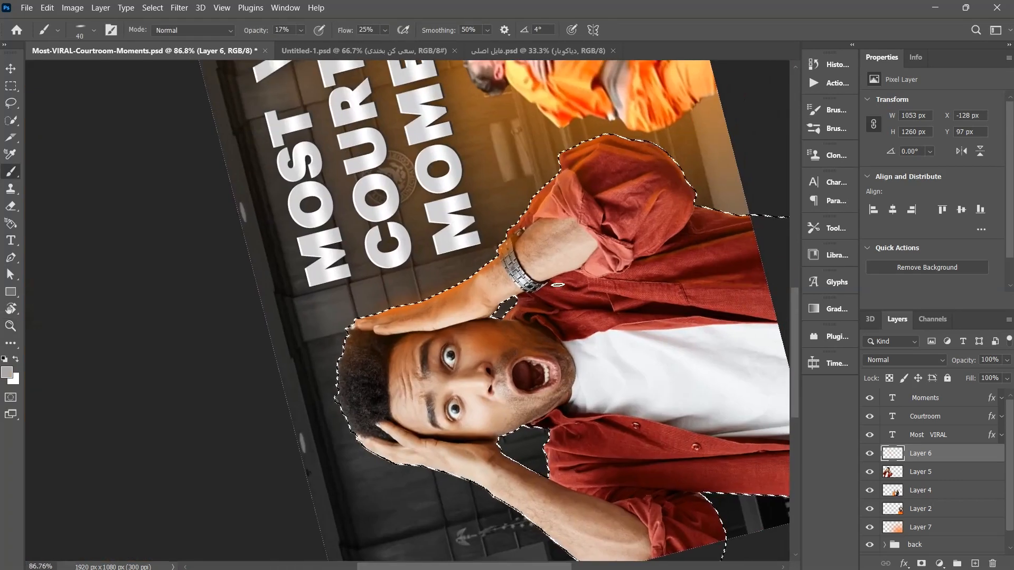
alt+click(651, 66)
drag(560, 124, 548, 164)
Paint a thin orange rim light along the buttoned front edge of the open shirt.
key(r)
drag(423, 138, 797, 390)
drag(513, 403, 533, 366)
key(r)
drag(390, 174, 423, 374)
mouse_move(465, 389)
mouse_down()
mouse_move(156, 292)
mouse_move(259, 381)
mouse_up()
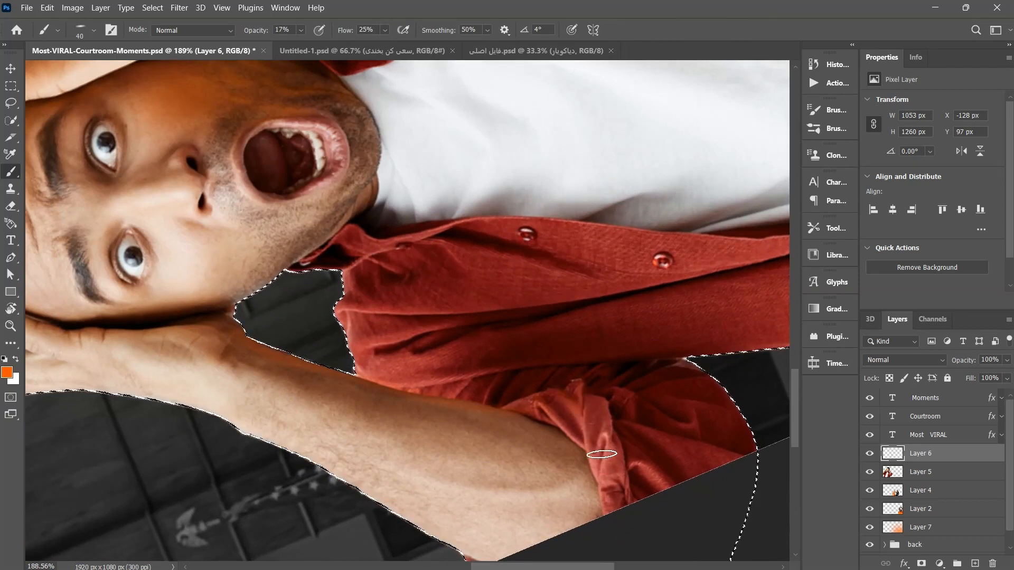
drag(526, 283, 331, 401)
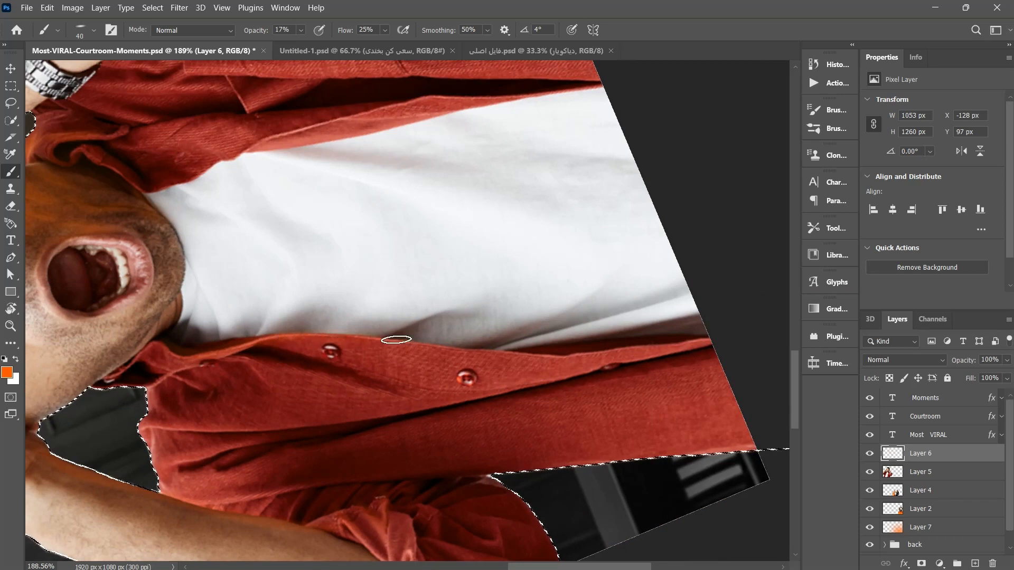
key(r)
drag(468, 247, 491, 233)
scroll(602, 342, up, 3)
key(r)
mouse_move(691, 305)
mouse_down()
mouse_move(479, 290)
mouse_move(446, 346)
mouse_up()
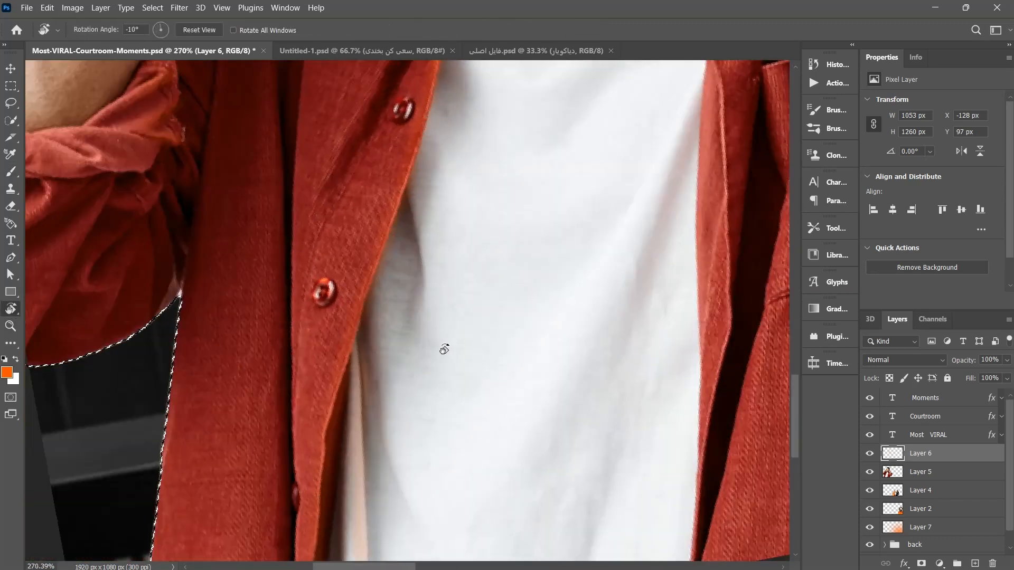
scroll(630, 316, down, 6)
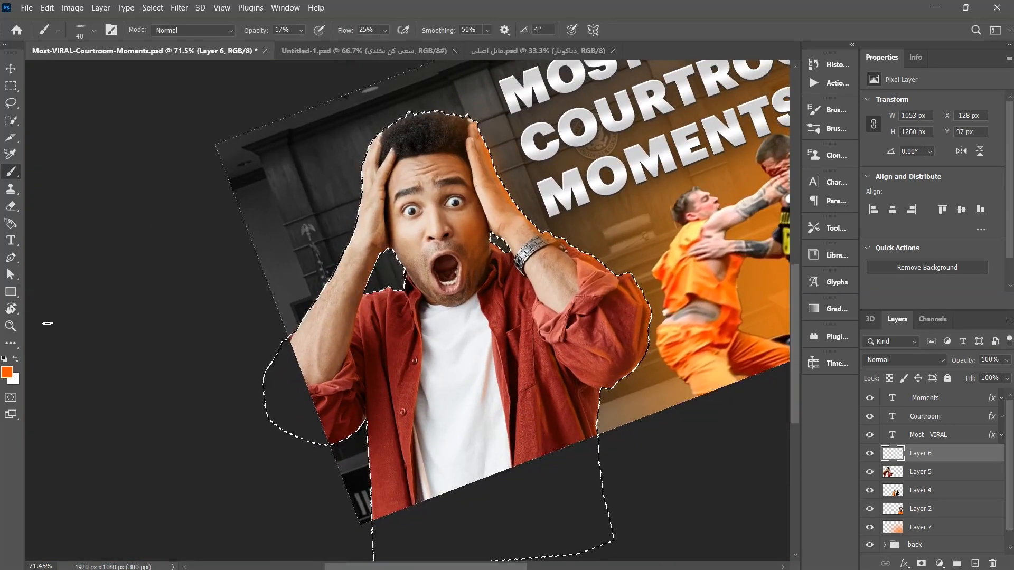
Set the Eraser to a hard round tip of 189 px at 100% opacity.
key(e)
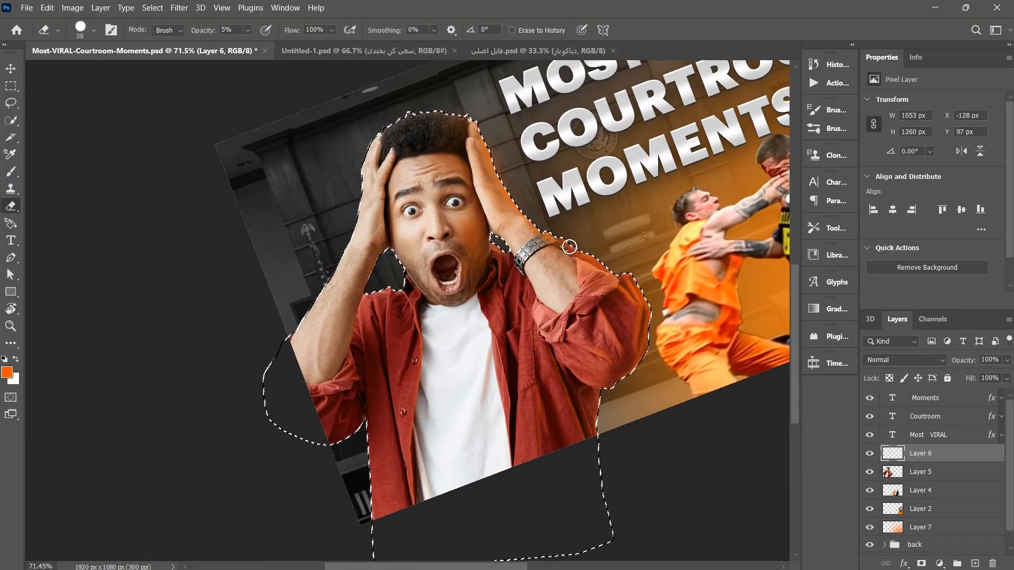
click(86, 33)
click(26, 153)
click(445, 290)
drag(496, 257, 534, 492)
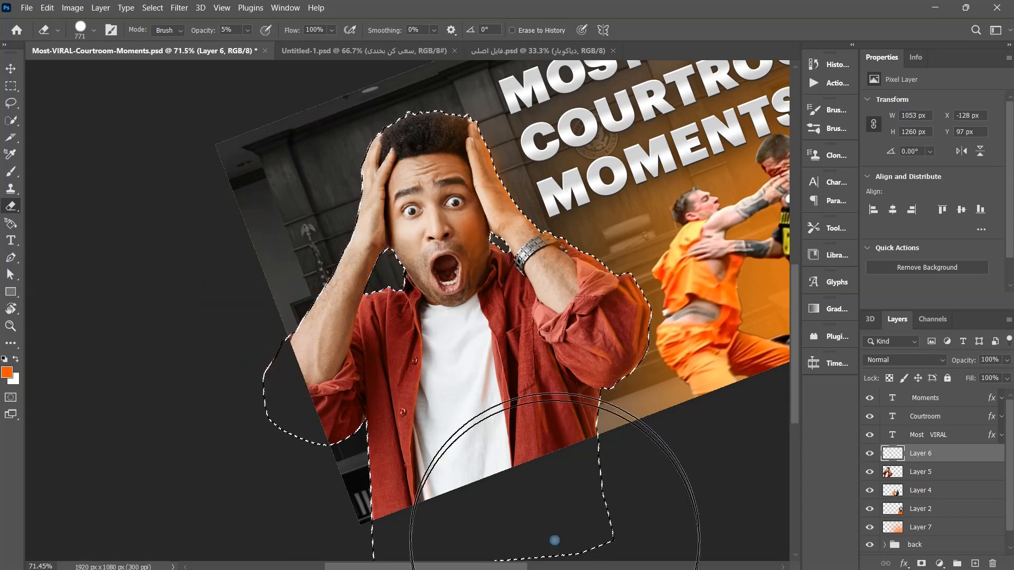
drag(476, 275, 242, 226)
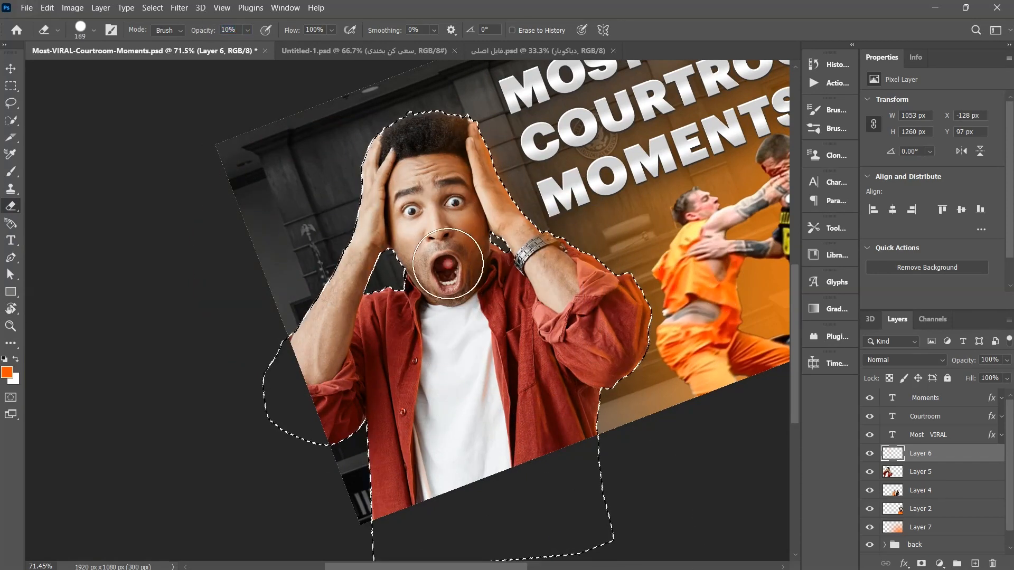
drag(205, 35, 703, 461)
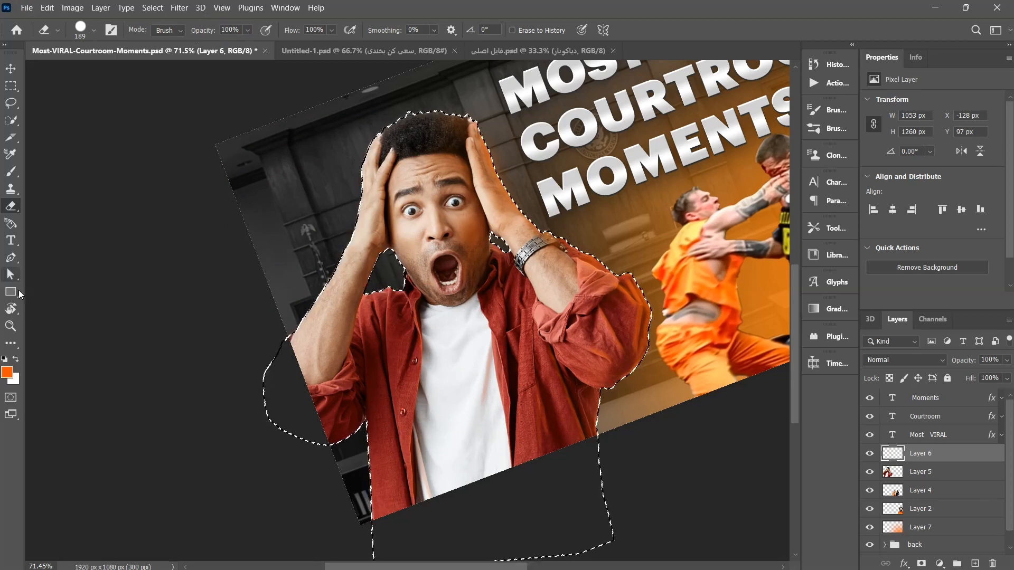
Set the Eraser's smoothing to 100% and give it a soft round tip from the General Brushes.
click(93, 32)
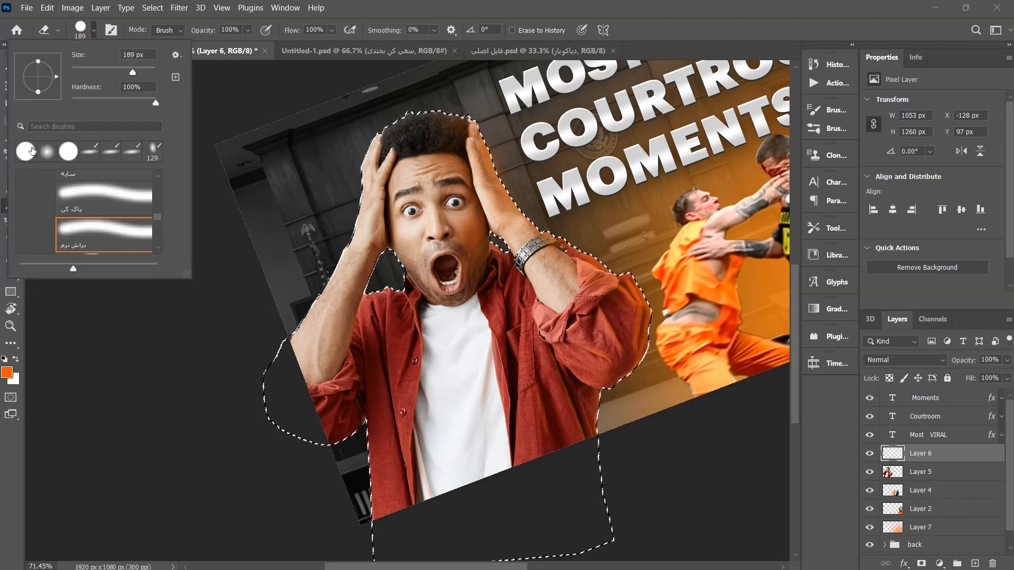
mouse_move(386, 31)
mouse_down()
mouse_move(394, 30)
mouse_move(454, 365)
mouse_up()
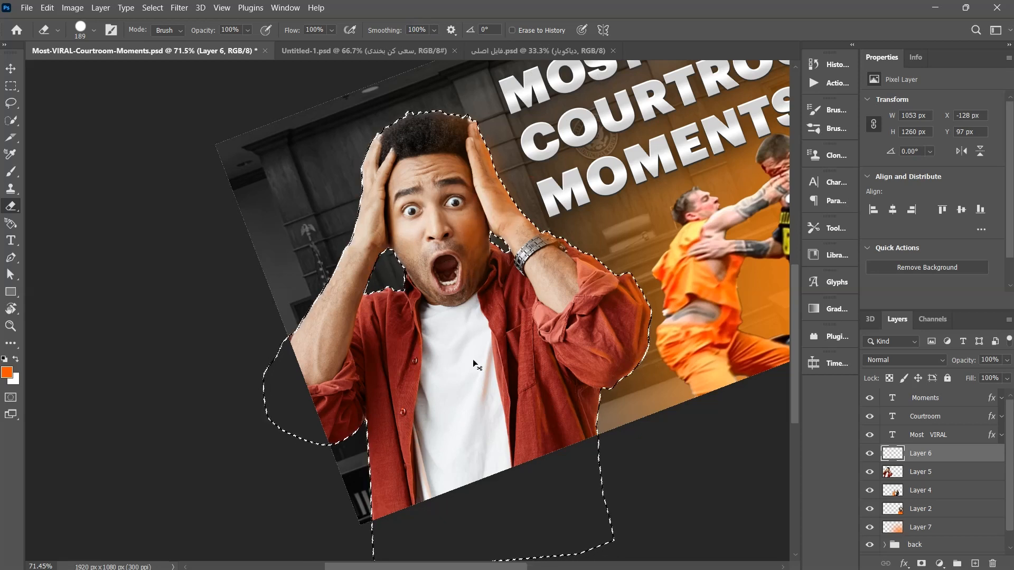
click(80, 37)
drag(156, 215, 158, 162)
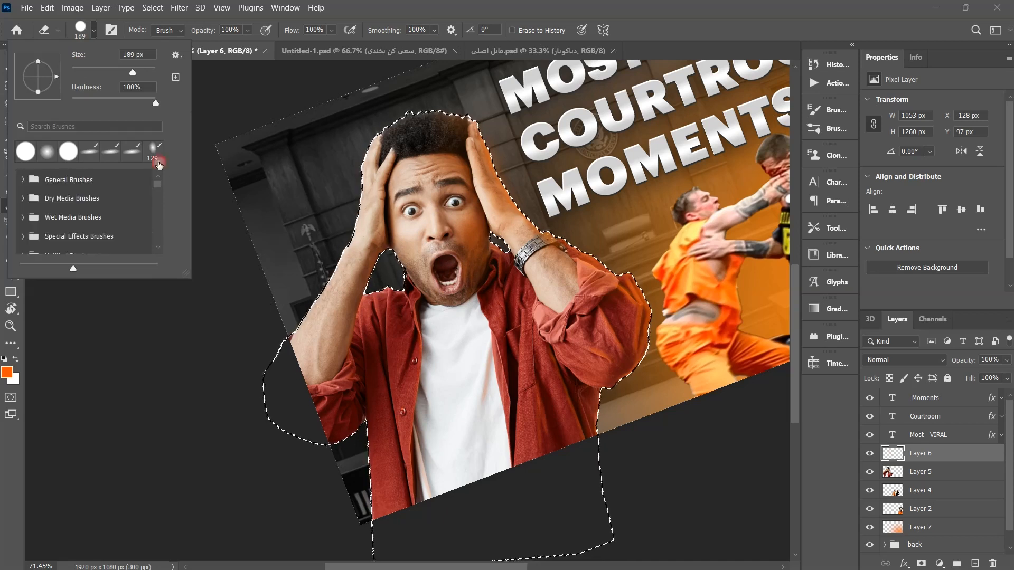
click(21, 180)
click(42, 196)
click(457, 366)
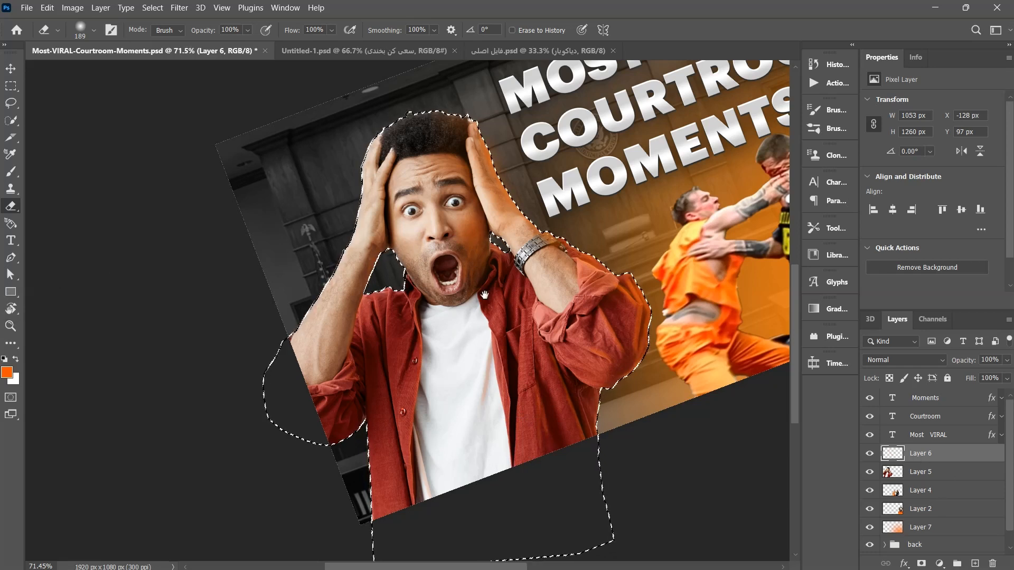
drag(484, 292, 452, 301)
Paint a faint orange glow over the man's shirt with a soft round 282 px brush at 17% opacity.
click(11, 171)
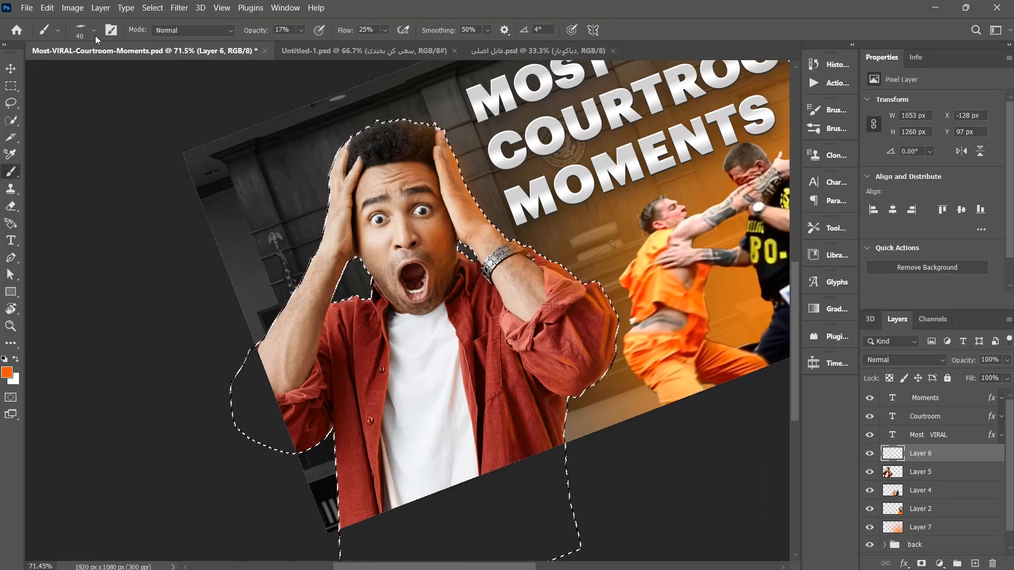
click(93, 30)
click(29, 153)
click(458, 362)
mouse_move(415, 369)
mouse_down()
mouse_move(497, 359)
mouse_move(578, 512)
mouse_move(507, 401)
mouse_move(502, 365)
mouse_up()
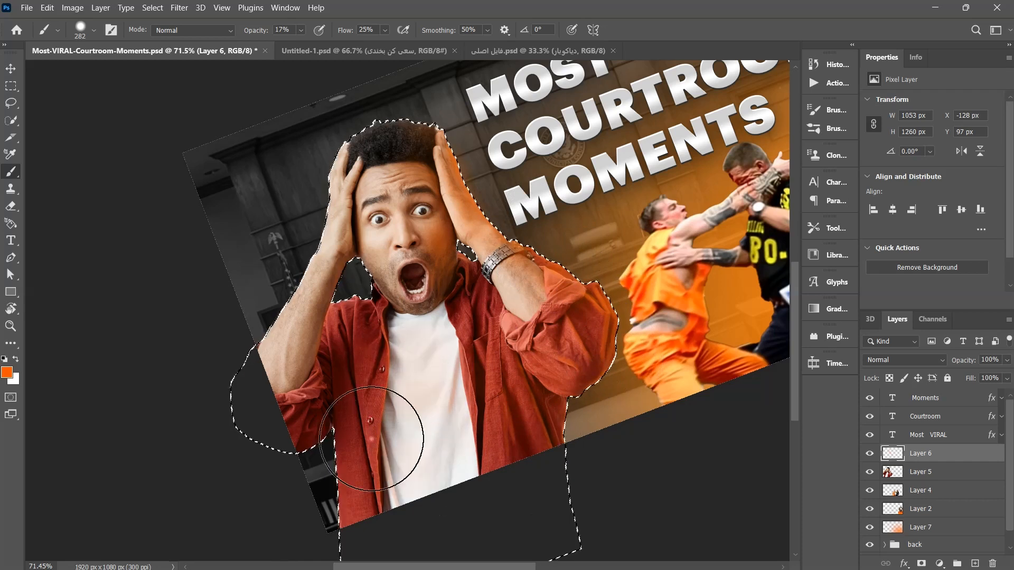
drag(638, 352, 564, 360)
drag(547, 368, 520, 370)
drag(520, 370, 451, 433)
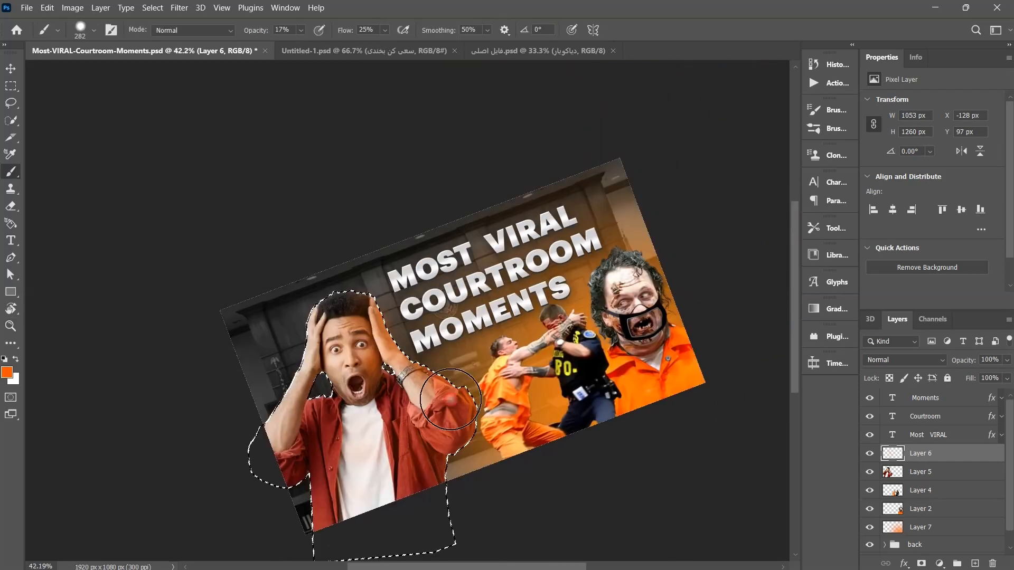
Expand the back group and select its Gradient Fill 1 layer.
key(r)
mouse_move(623, 258)
mouse_down()
mouse_move(630, 347)
mouse_move(629, 312)
mouse_up()
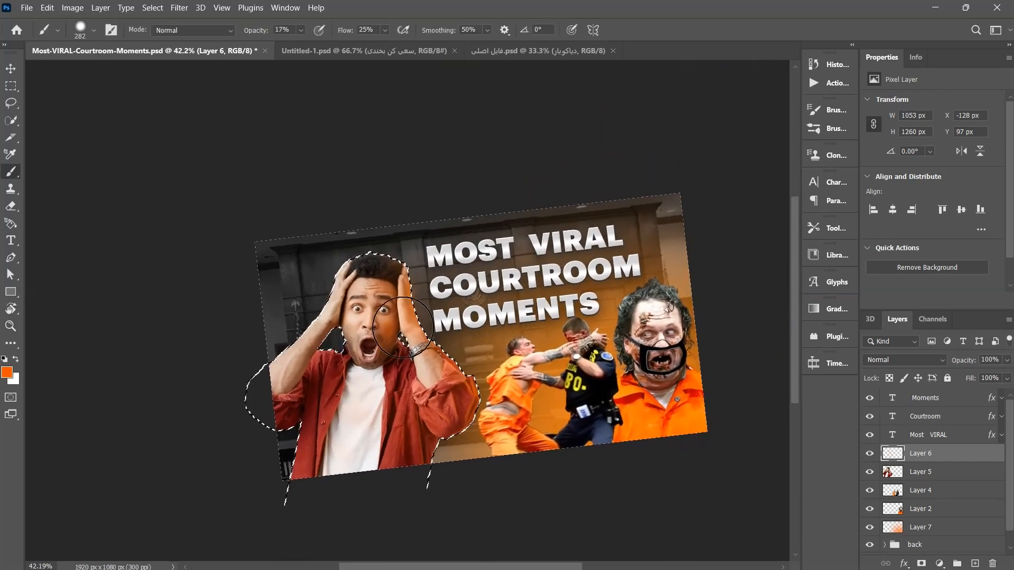
key(r)
mouse_move(540, 422)
mouse_down()
mouse_move(511, 448)
mouse_move(505, 395)
mouse_up()
drag(1010, 507, 1009, 523)
click(884, 529)
scroll(901, 530, down, 2)
double_click(952, 528)
click(934, 528)
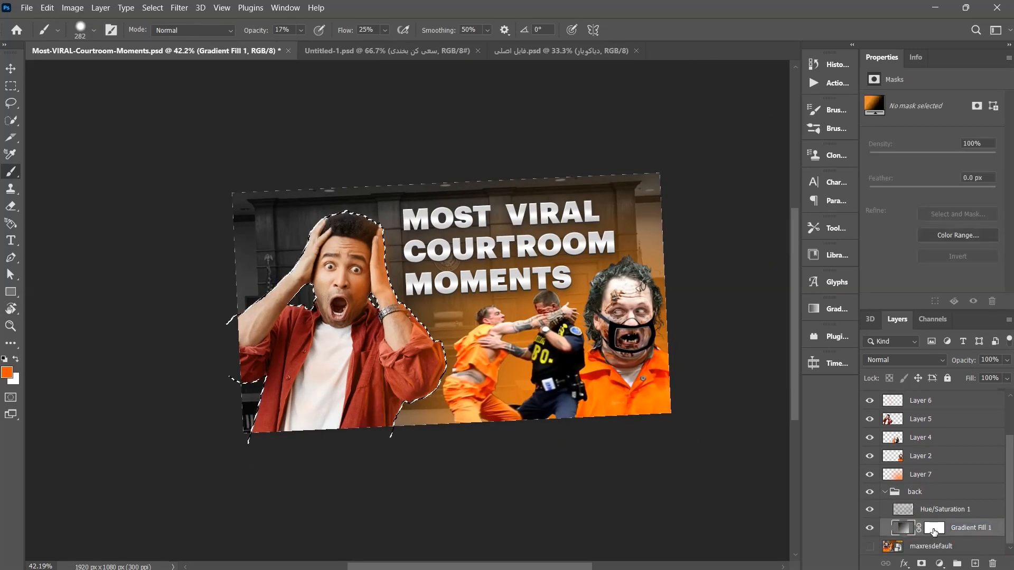
click(989, 557)
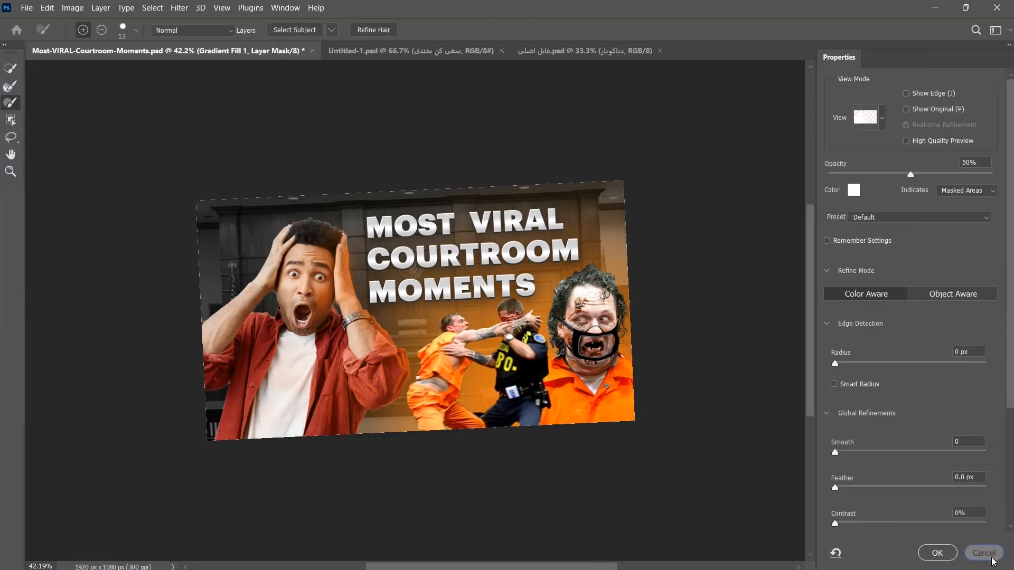
Change the black colour stop of the background gradient fill to dark navy blue.
double_click(902, 528)
click(760, 150)
double_click(983, 333)
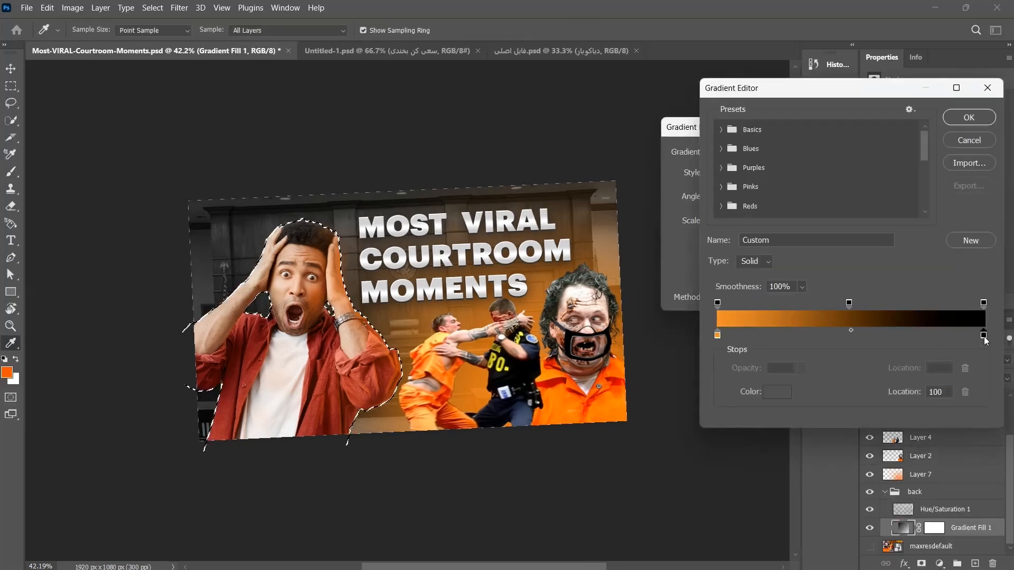
click(799, 214)
drag(728, 288, 760, 279)
click(918, 152)
click(969, 118)
click(889, 151)
Clear the selection around the shocked man and save the document.
drag(323, 279, 333, 239)
key(r)
drag(332, 240, 338, 235)
key(ctrl+d)
key(l)
key(ctrl+s)
drag(415, 320, 397, 389)
key(r)
mouse_move(385, 409)
mouse_down()
mouse_move(410, 410)
mouse_move(388, 410)
mouse_up()
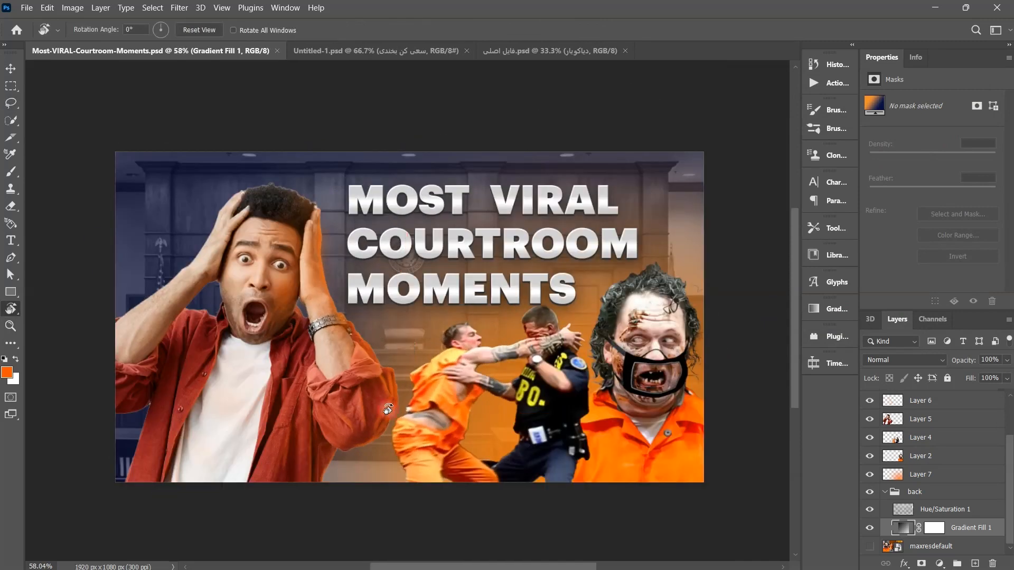
click(317, 51)
key(v)
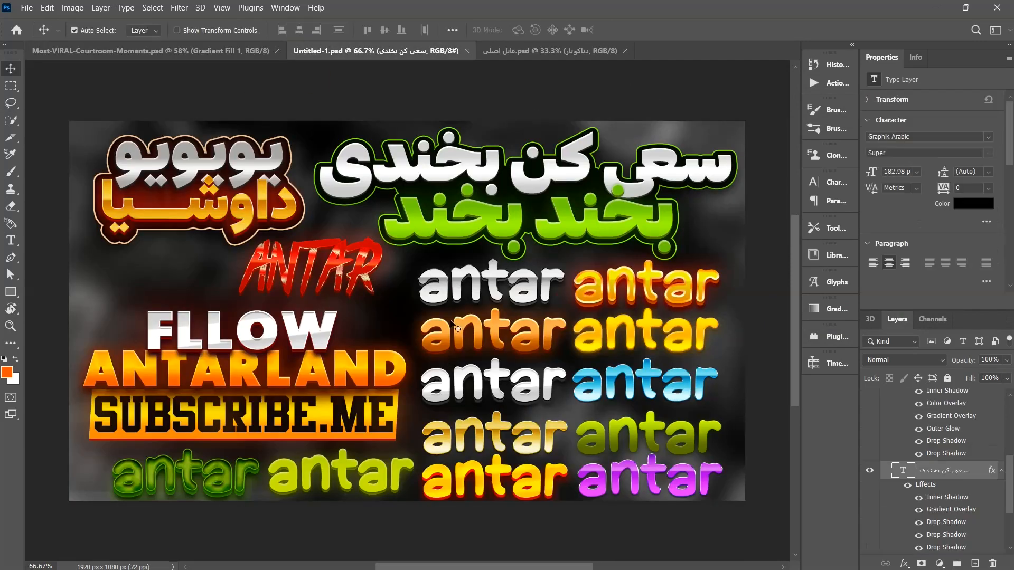
click(540, 50)
click(236, 53)
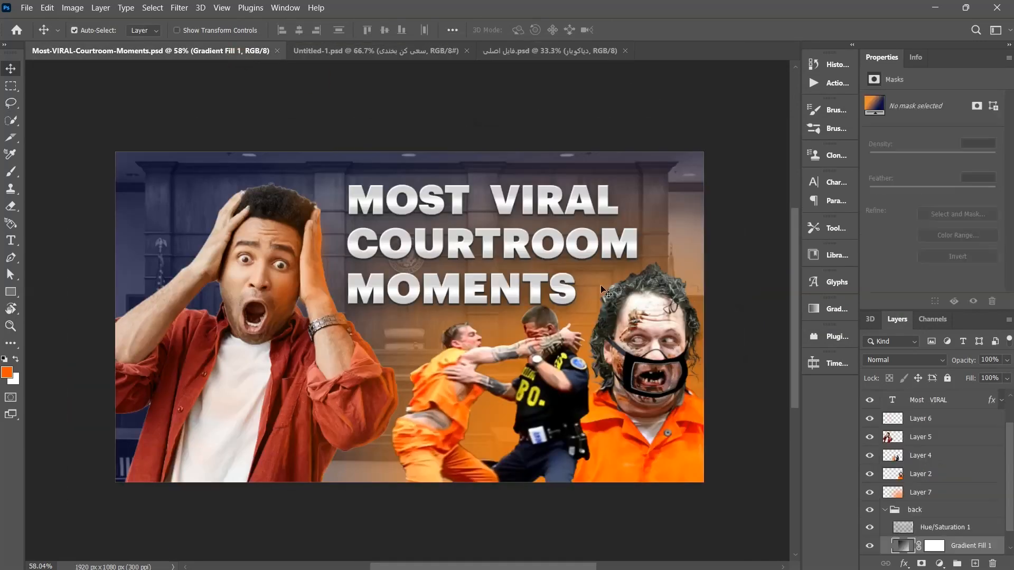
Add a 4 px outside Stroke in dark blue to the Moments text layer's style.
scroll(913, 518, up, 5)
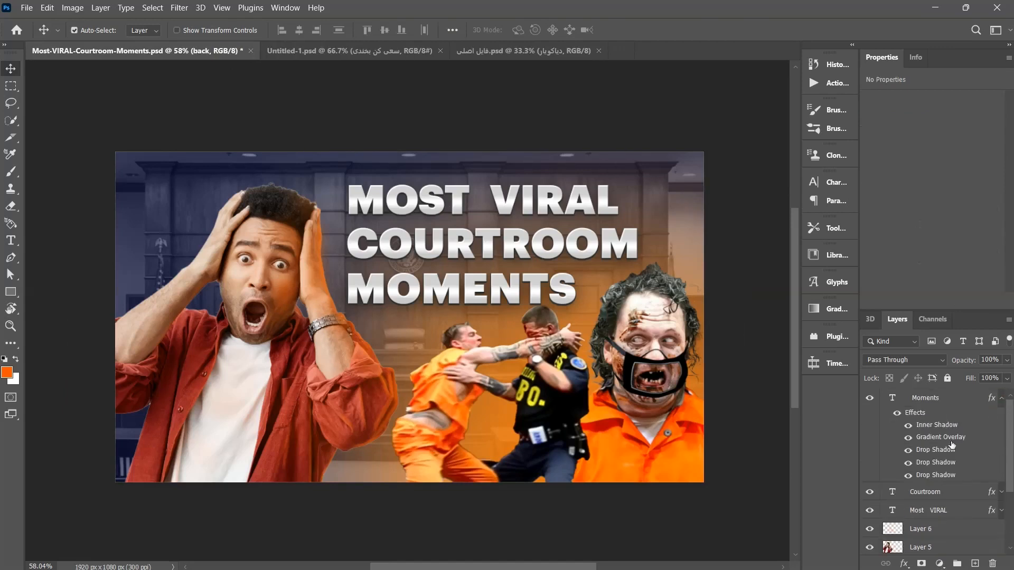
right_click(909, 413)
click(950, 194)
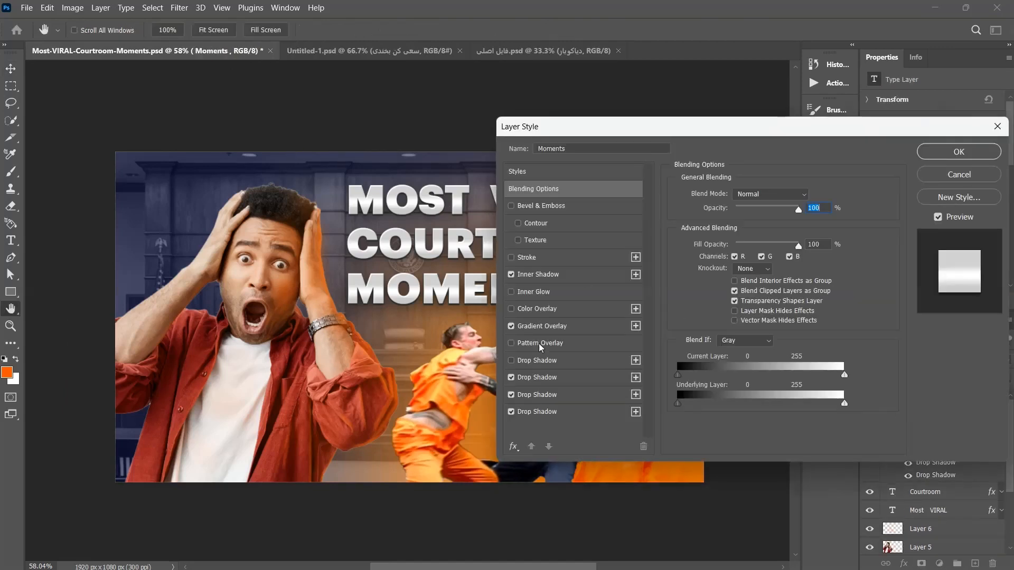
click(511, 258)
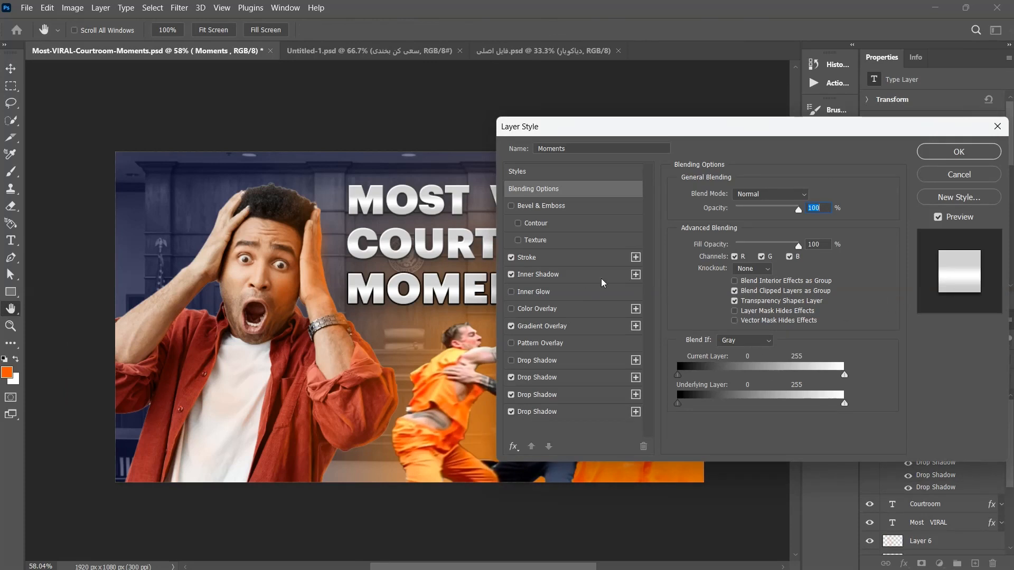
click(605, 259)
click(707, 289)
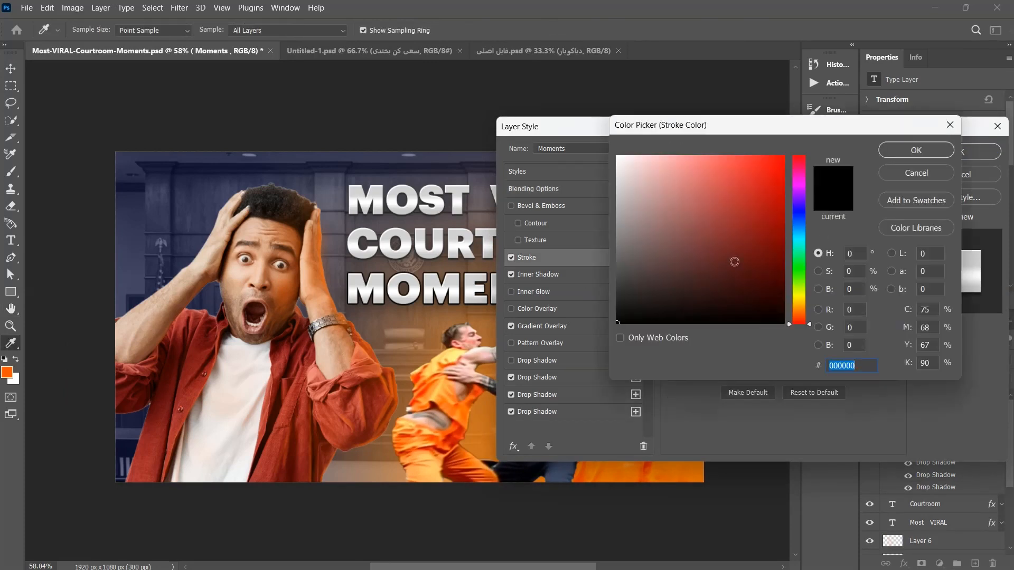
click(785, 232)
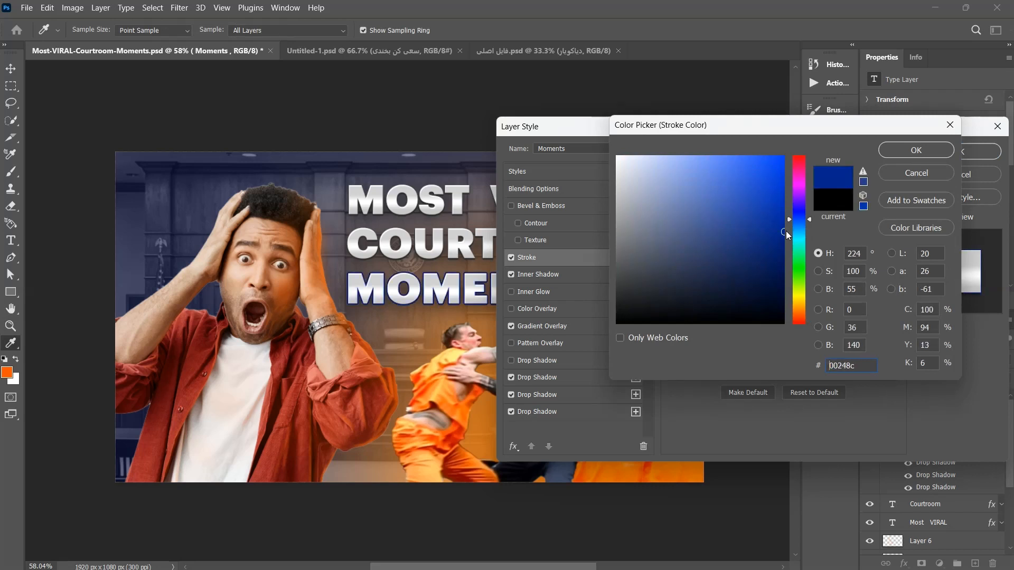
drag(786, 230, 771, 246)
click(901, 159)
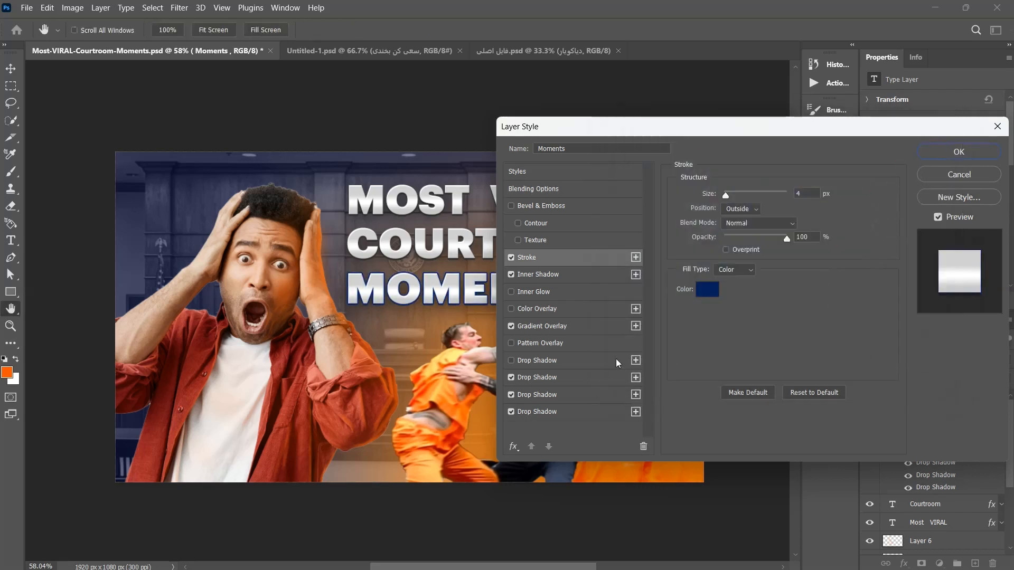
Recolour two of the Moments text's Drop Shadows, the lowest one to 272940 and the one above it to 101230.
click(552, 381)
click(550, 411)
click(811, 195)
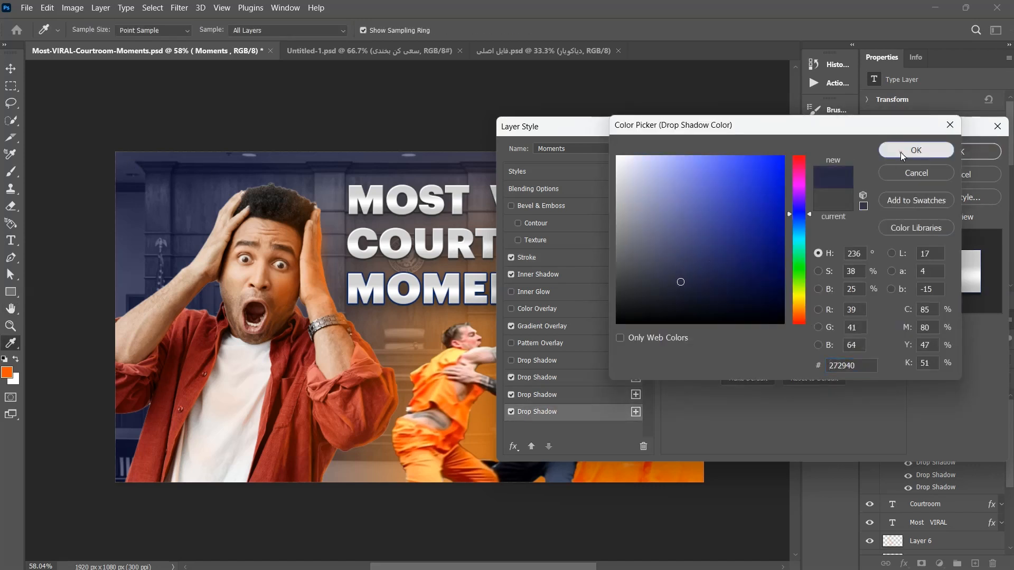
click(902, 157)
click(549, 395)
click(811, 195)
click(136, 193)
click(196, 183)
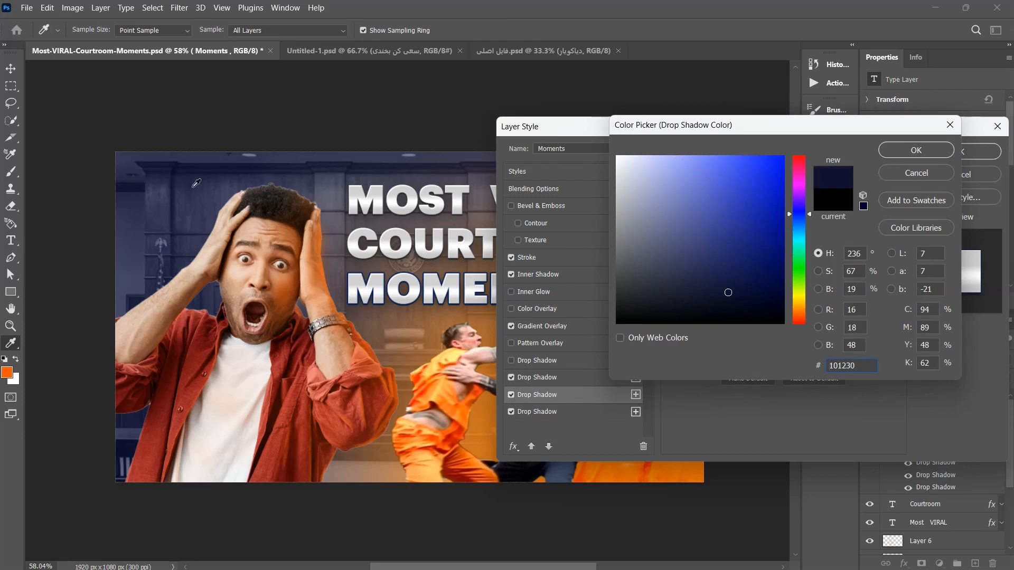
click(915, 153)
Recolour the uppermost enabled Drop Shadow of the Moments text to a dark navy sampled from the background.
click(552, 377)
click(811, 195)
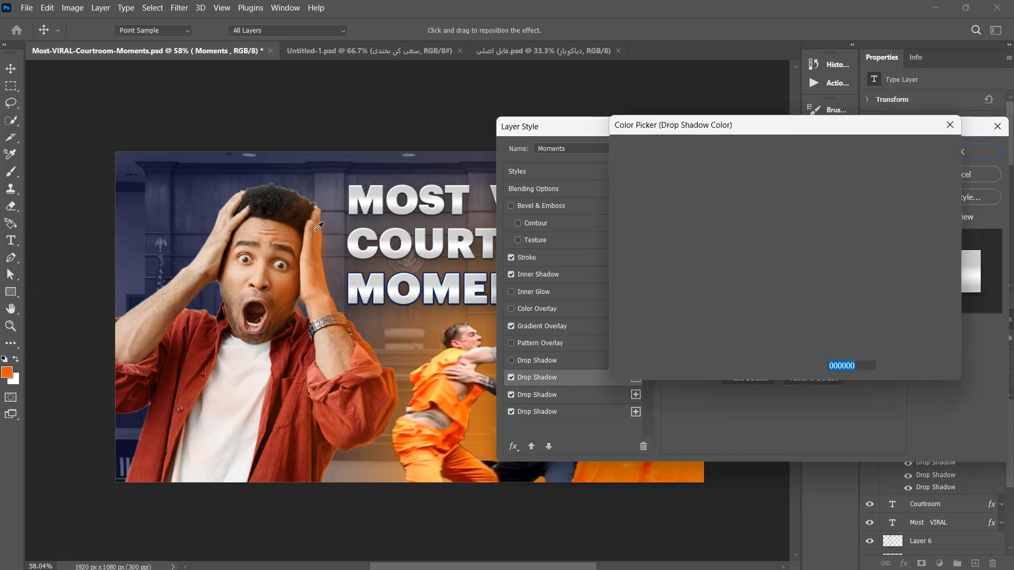
click(330, 219)
click(939, 154)
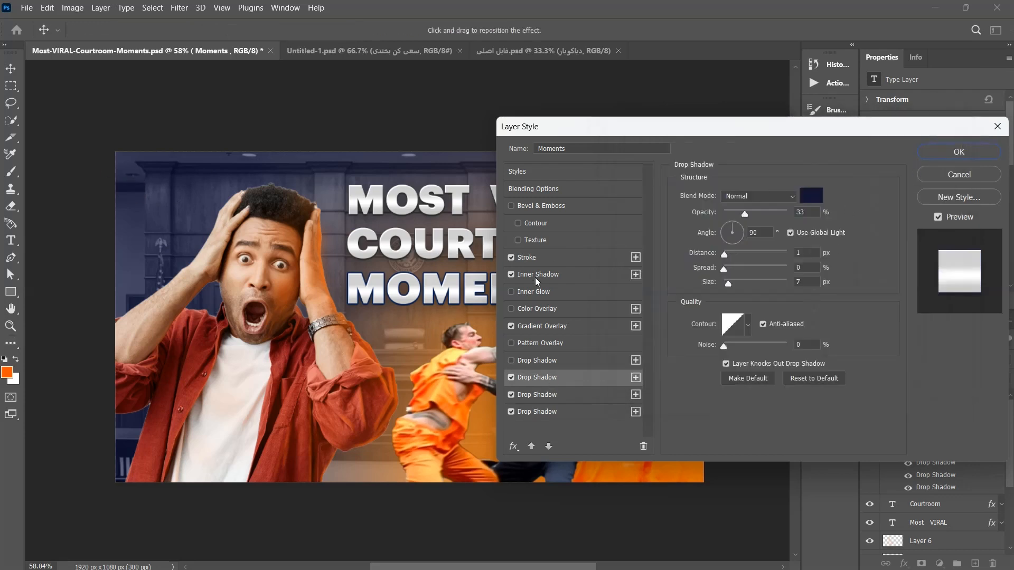
Fine-tune the Stroke size of the Moments text and apply the layer style.
click(528, 258)
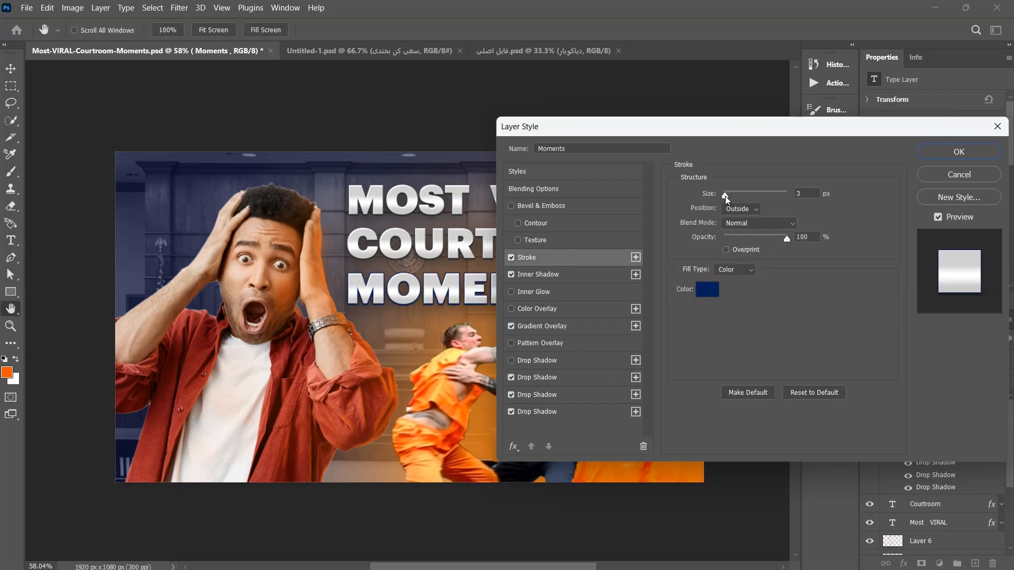
drag(726, 195, 728, 195)
click(936, 153)
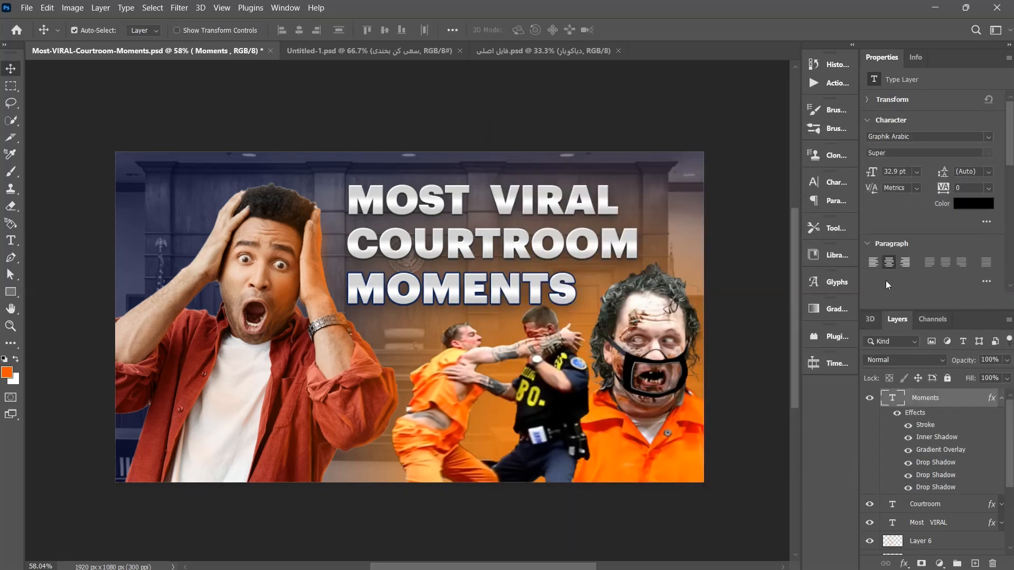
Copy the Moments layer's effects onto the Courtroom and Most VIRAL layers and nudge the three title lines together.
drag(925, 468, 924, 525)
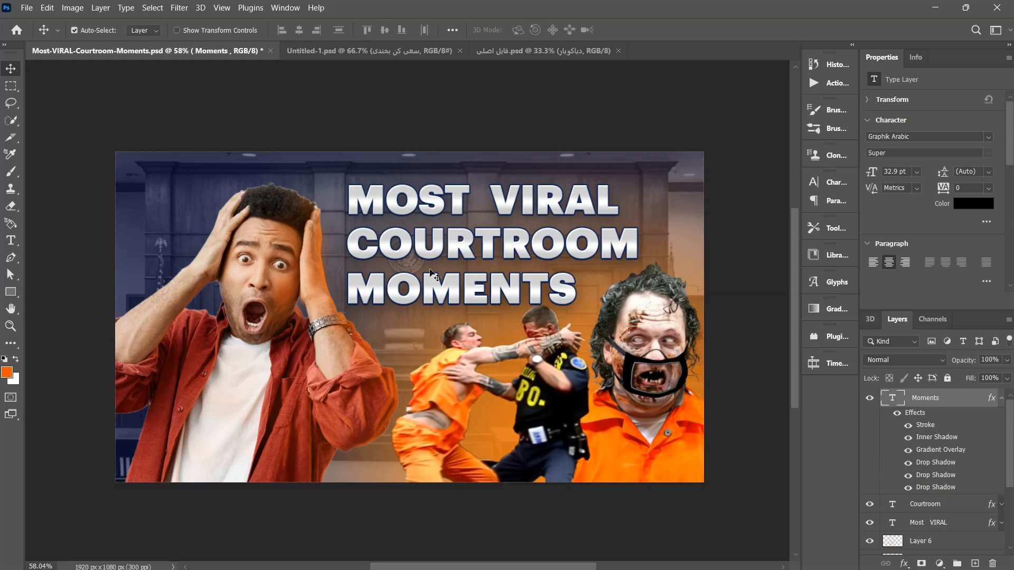
shift+click(423, 243)
shift+click(419, 199)
drag(423, 201, 416, 198)
Save the thumbnail document with the restyled title text.
key(ctrl+s)
key(z)
drag(522, 339, 547, 325)
key(v)
scroll(1010, 476, down, 5)
key(ctrl+s)
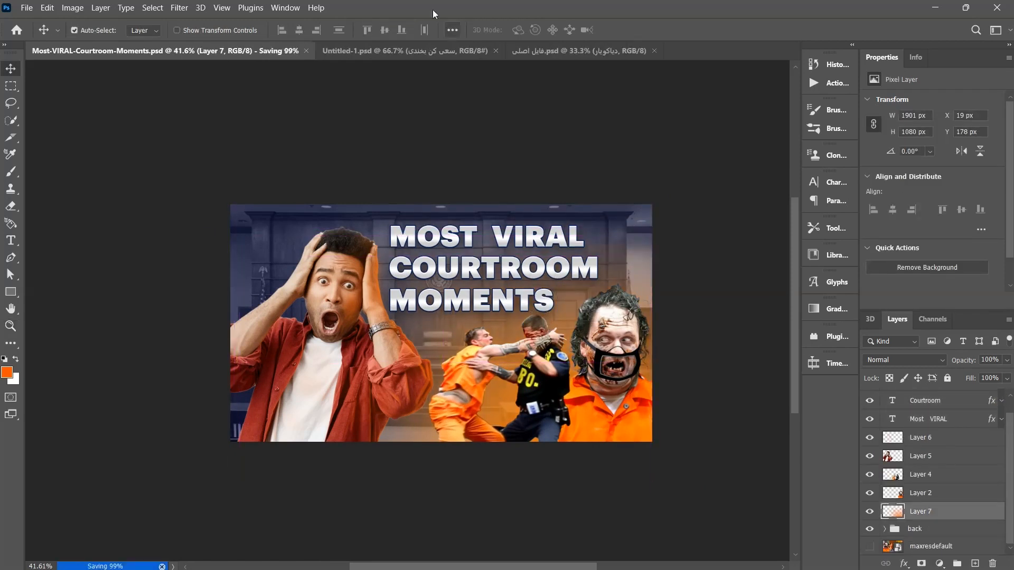
Switch to the browser, search Google for "best fonts for youtube thumbnail" and open the Manypixels article on 25 best fonts.
key(alt+Tab)
key(ctrl+t)
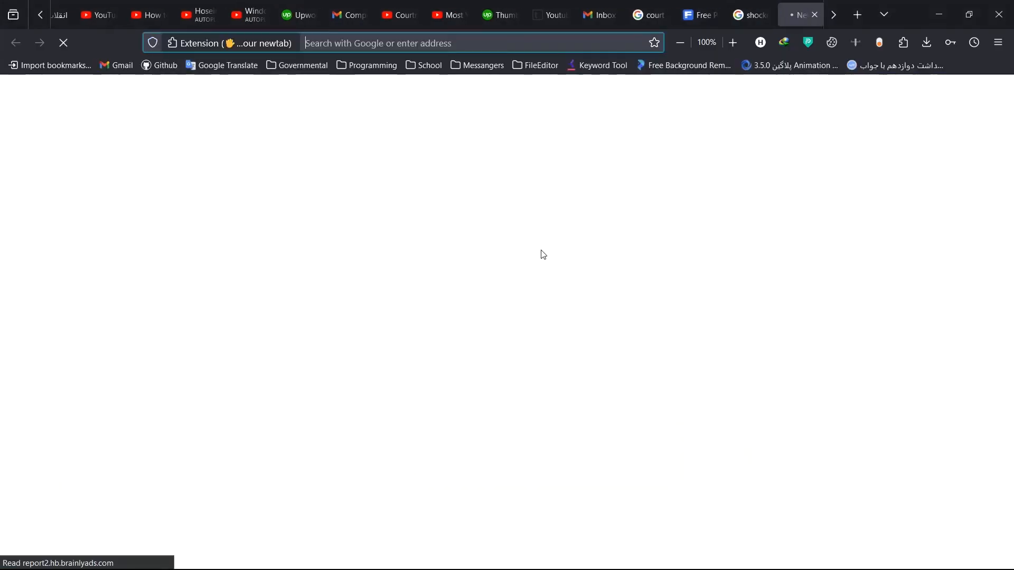
text(best fonts for youtube thumbnail)
key(Return)
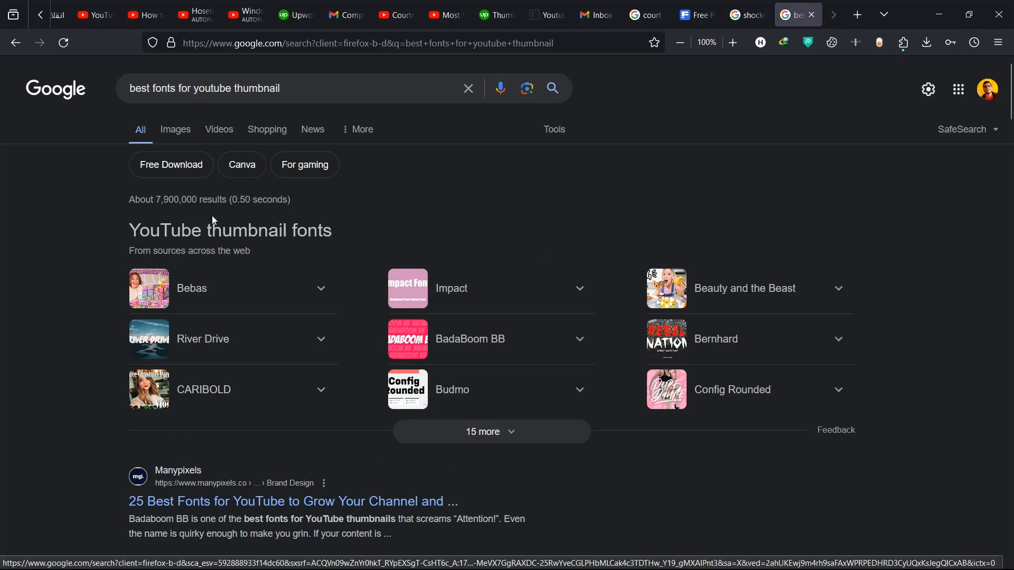
click(278, 508)
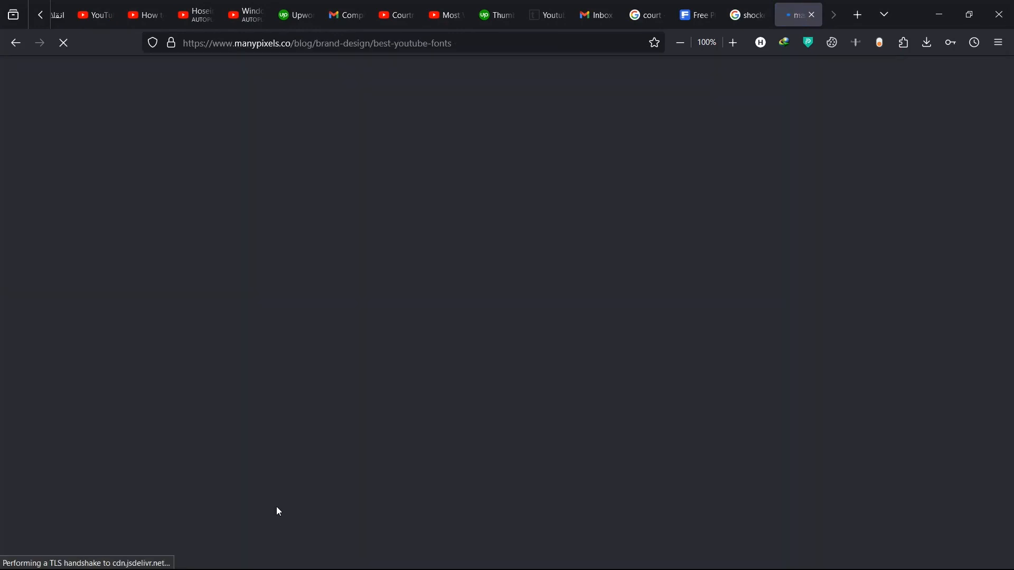
Look through the article's font samples for a typeface suited to the thumbnail title.
scroll(445, 389, down, 8)
scroll(446, 389, down, 15)
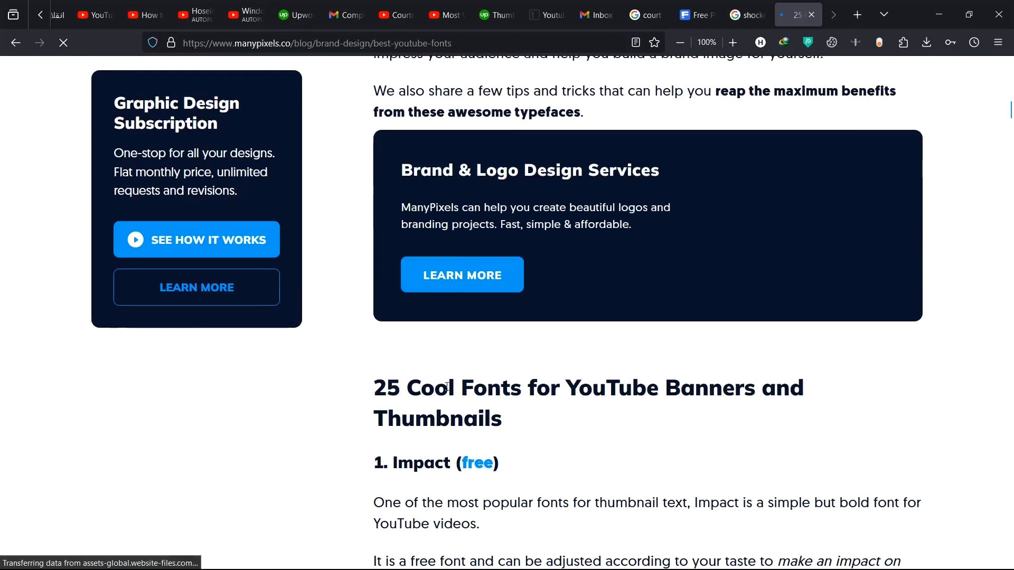
scroll(444, 427, down, 10)
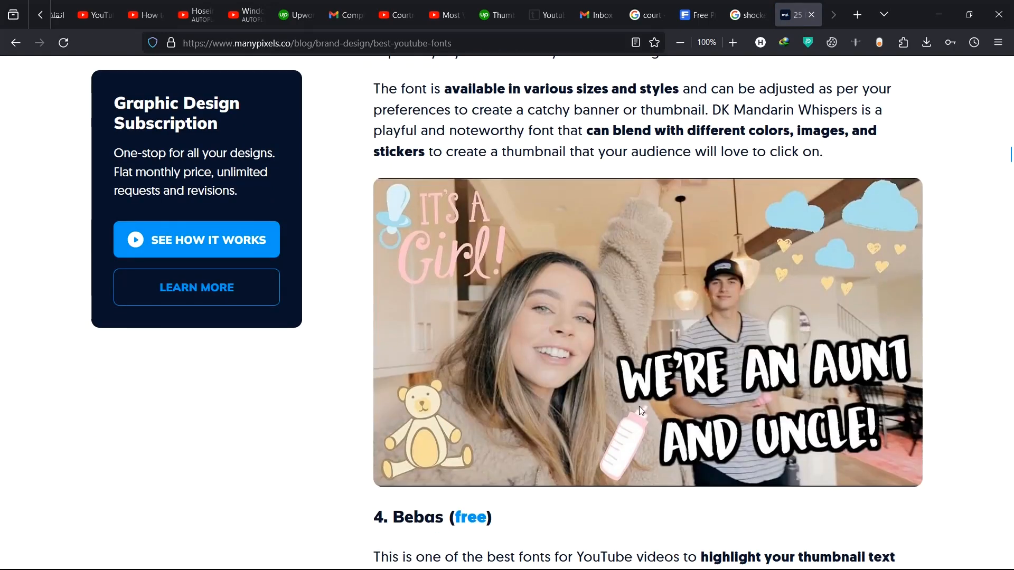
scroll(639, 407, down, 12)
scroll(641, 410, down, 11)
scroll(641, 410, down, 9)
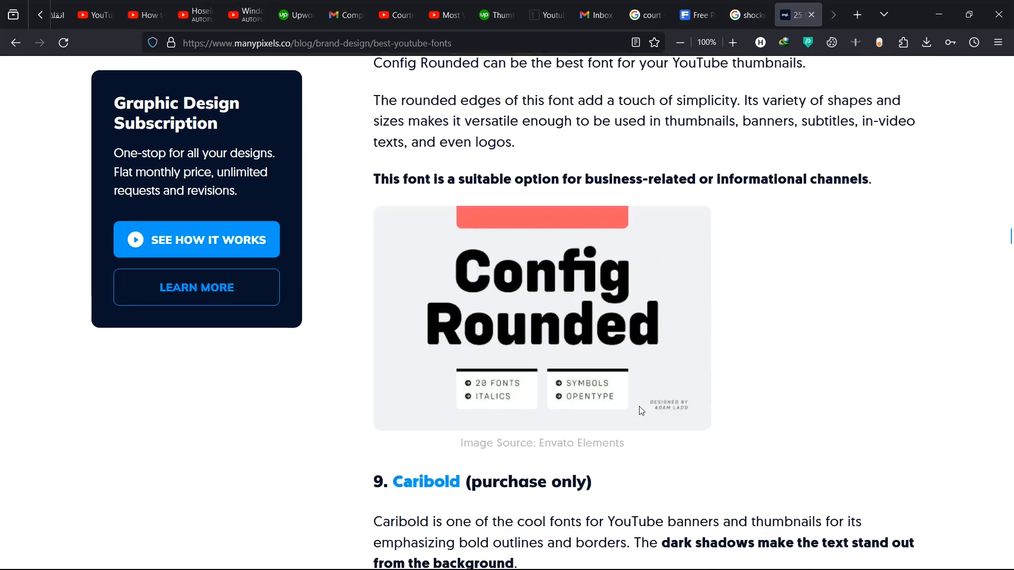
scroll(641, 411, down, 20)
scroll(641, 411, down, 20)
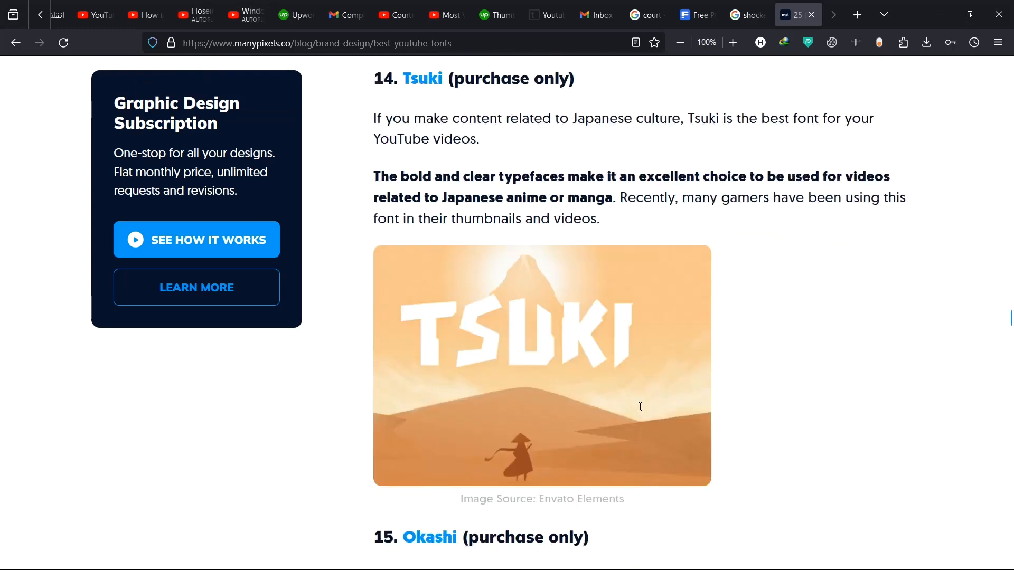
scroll(641, 406, down, 20)
scroll(640, 410, up, 8)
scroll(640, 411, down, 8)
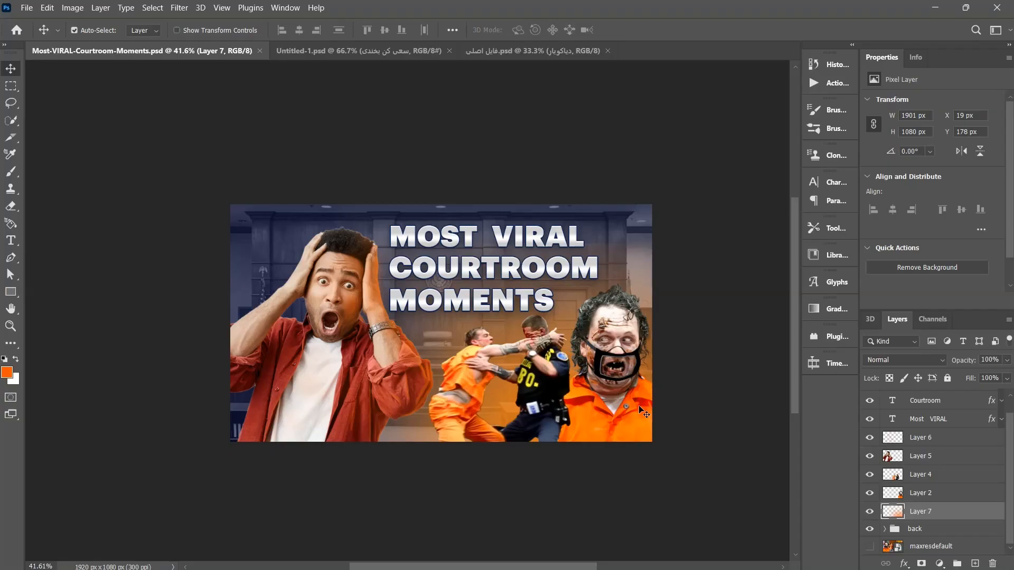
Switch back to Photoshop and try the Lato Bold font on the Most VIRAL title line.
click(479, 239)
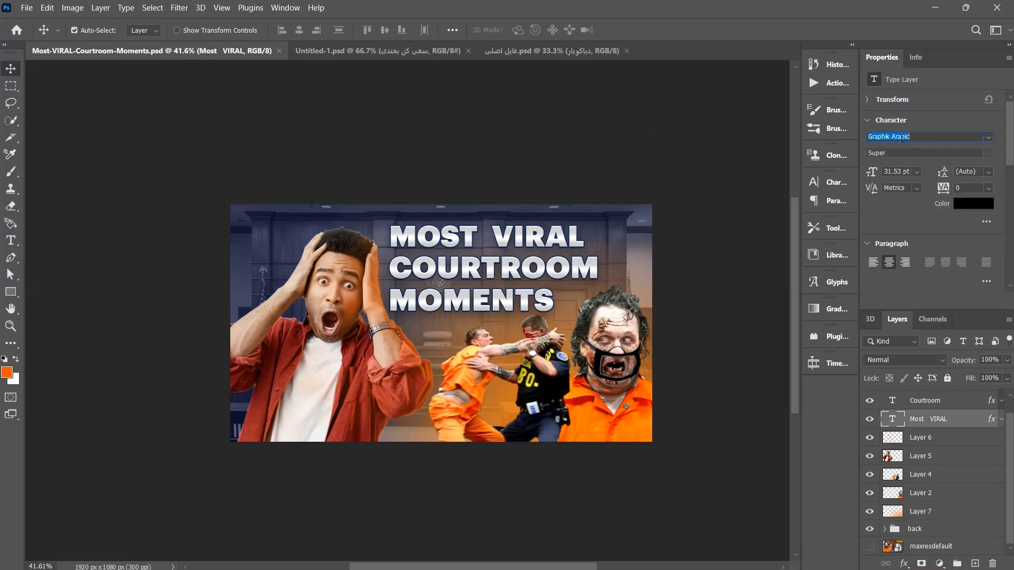
text(L)
text(la)
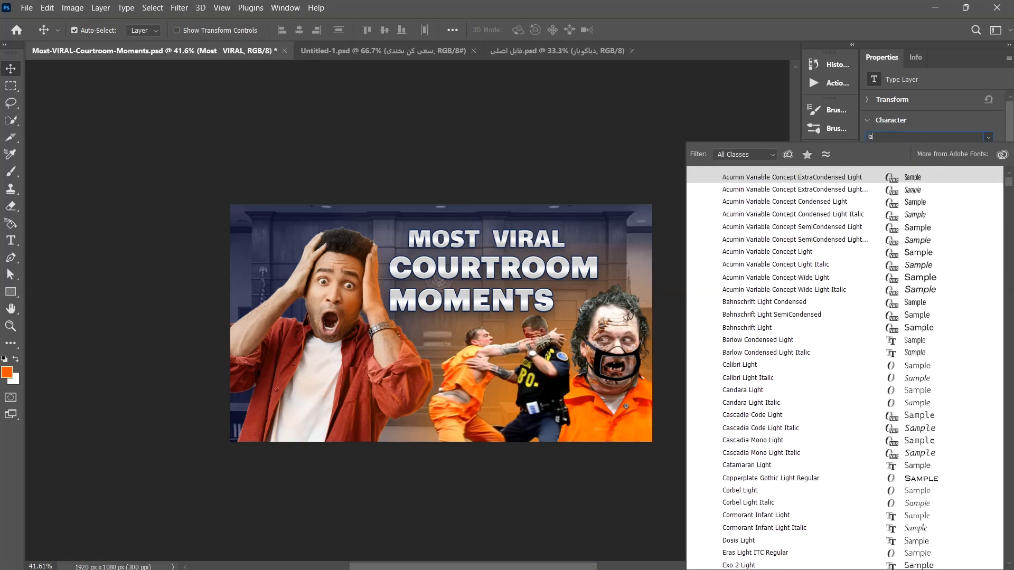
key(Down)
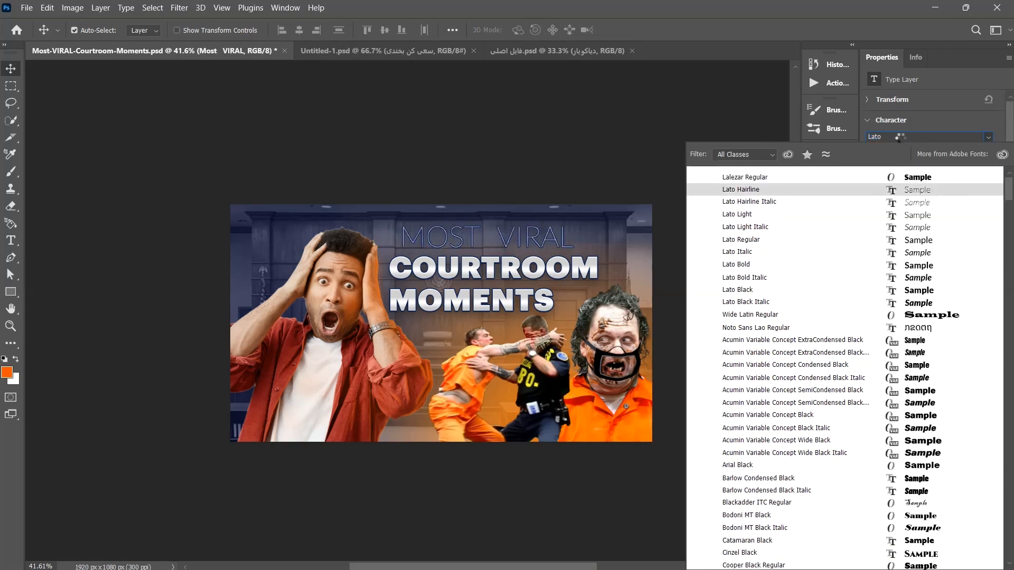
click(749, 265)
Change the font of the Moments title line to Lalezar Regular.
key(alt+])
key(alt+])
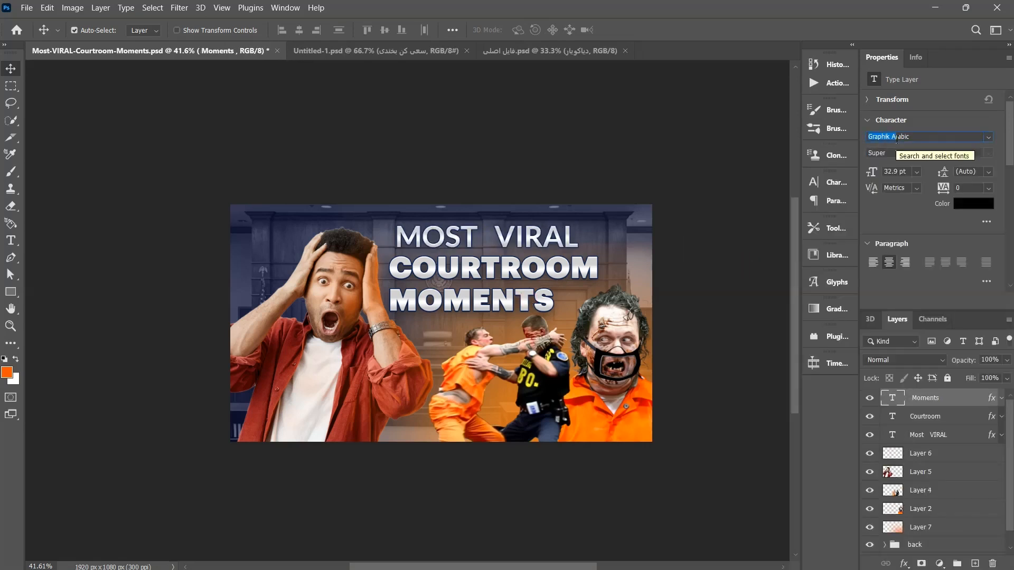
click(988, 138)
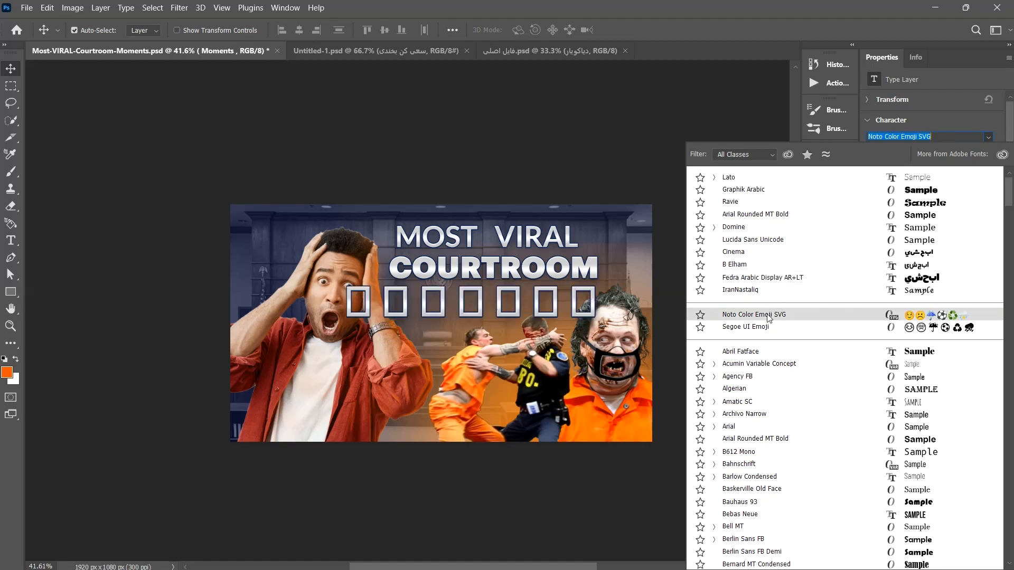
click(912, 135)
click(913, 135)
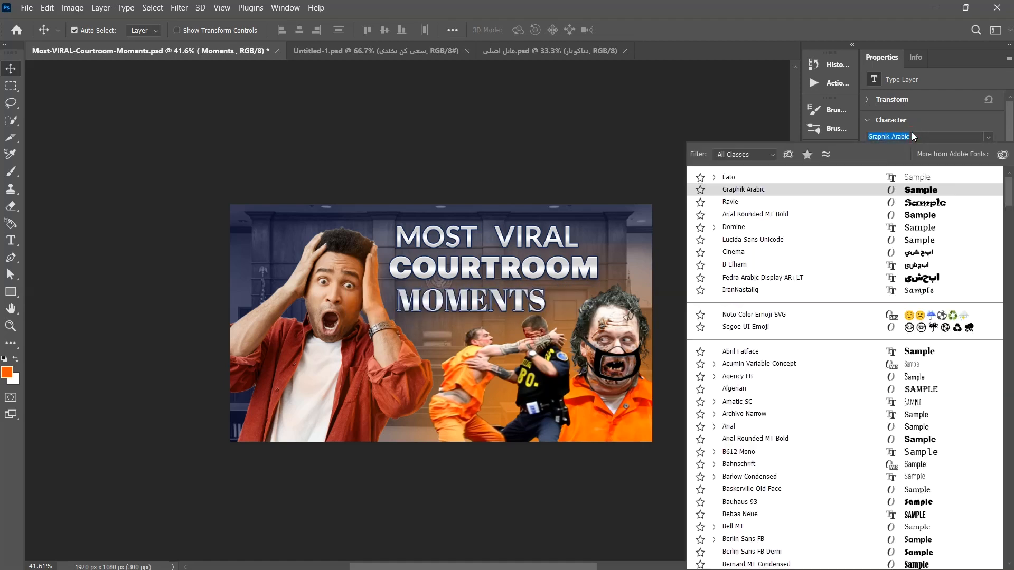
text(lal)
key(Return)
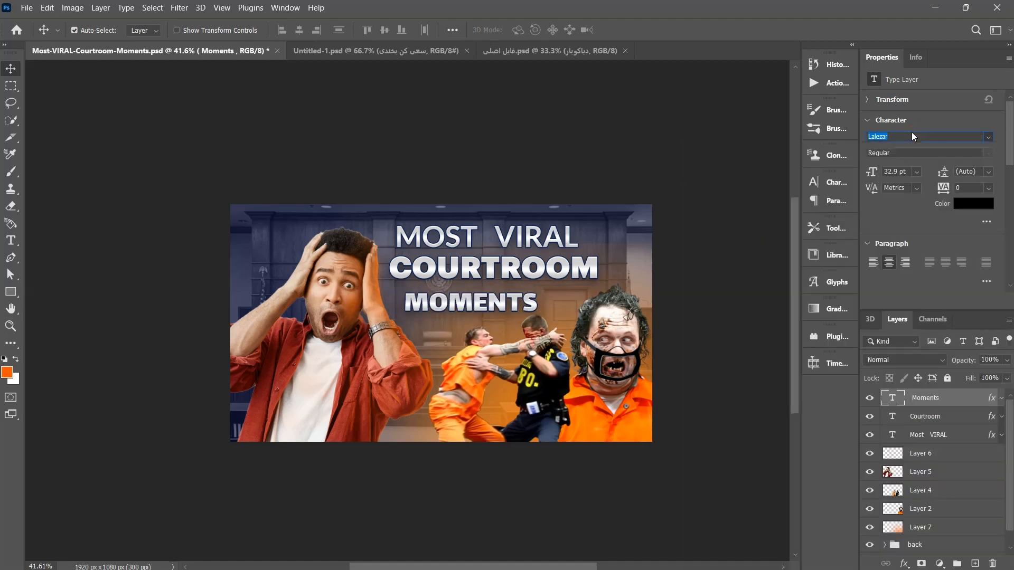
Enlarge the Moments text to 38.02 pt and align its start with the Courtroom line above.
drag(479, 313, 454, 303)
key(ctrl+t)
drag(524, 307, 547, 308)
click(628, 114)
key(Return)
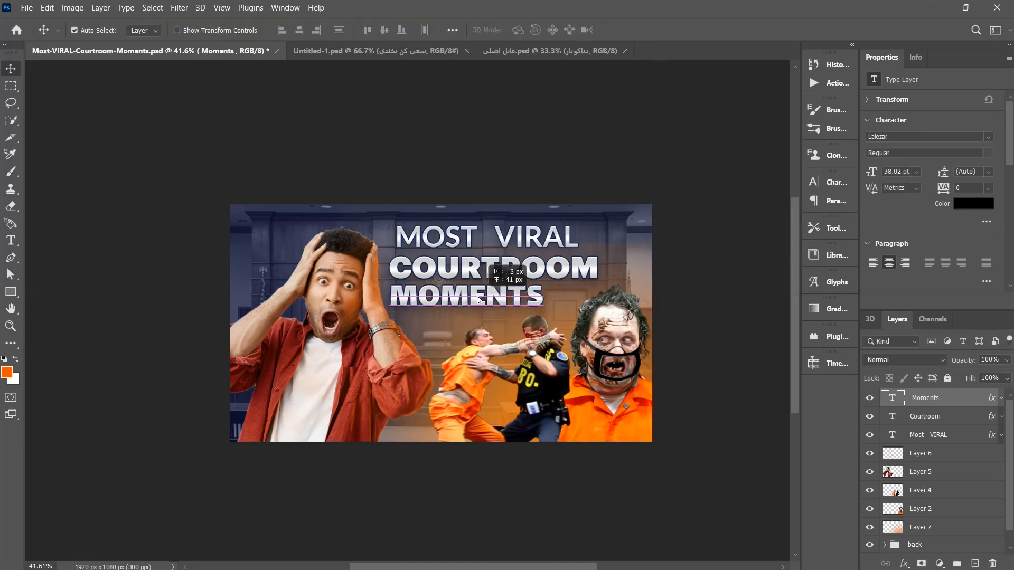
Change the font of the Most VIRAL title line to Lalezar Regular.
click(926, 434)
click(887, 137)
text(lale)
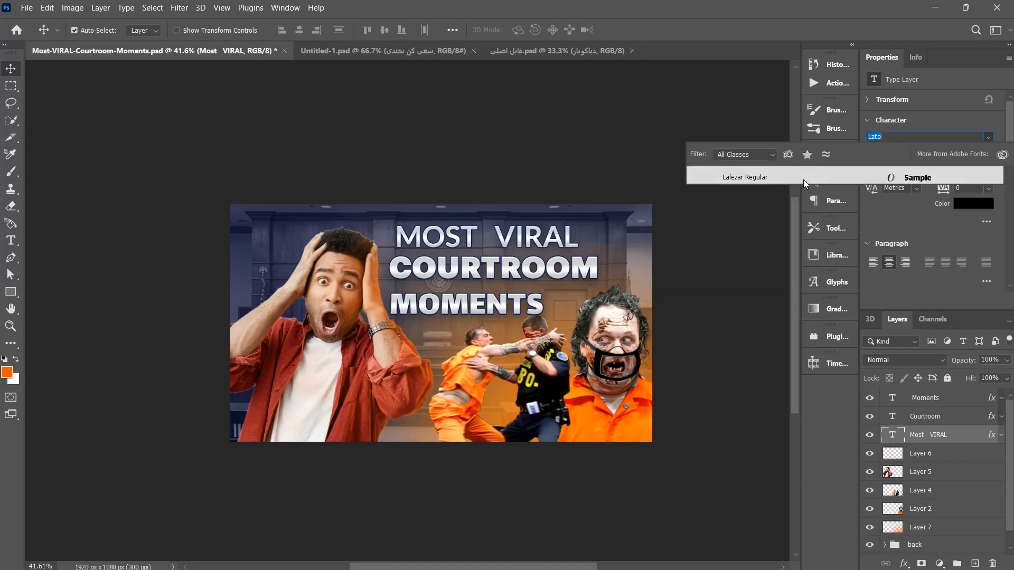
click(803, 178)
Move the Most VIRAL line to align with the start of Courtroom and scale it to 33.76 pt.
drag(521, 244, 560, 225)
key(ctrl+t)
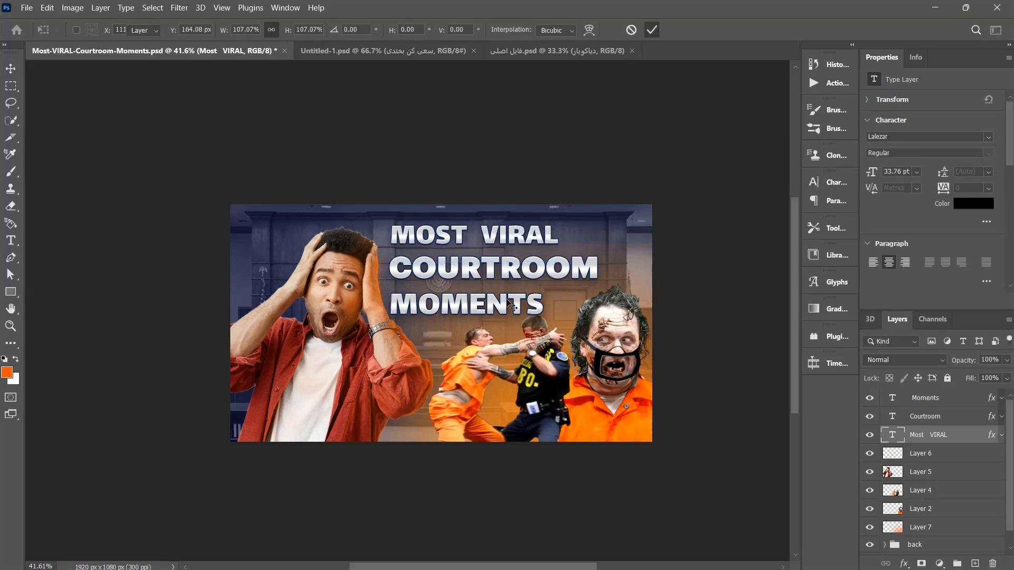
key(Return)
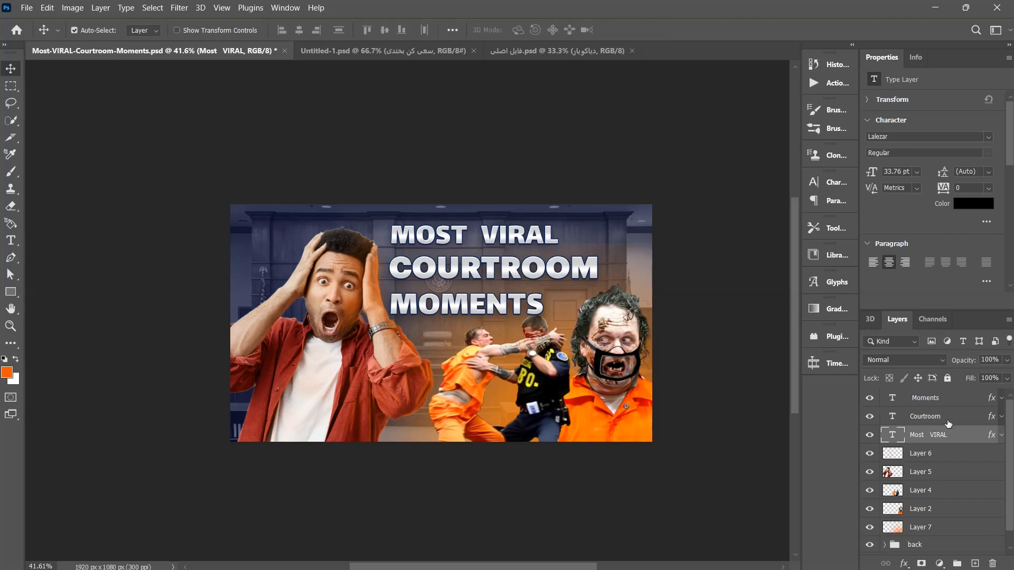
Select the Hue/Saturation 1 layer inside the back group and set its opacity to 99%.
scroll(926, 445, down, 1)
scroll(939, 535, down, 2)
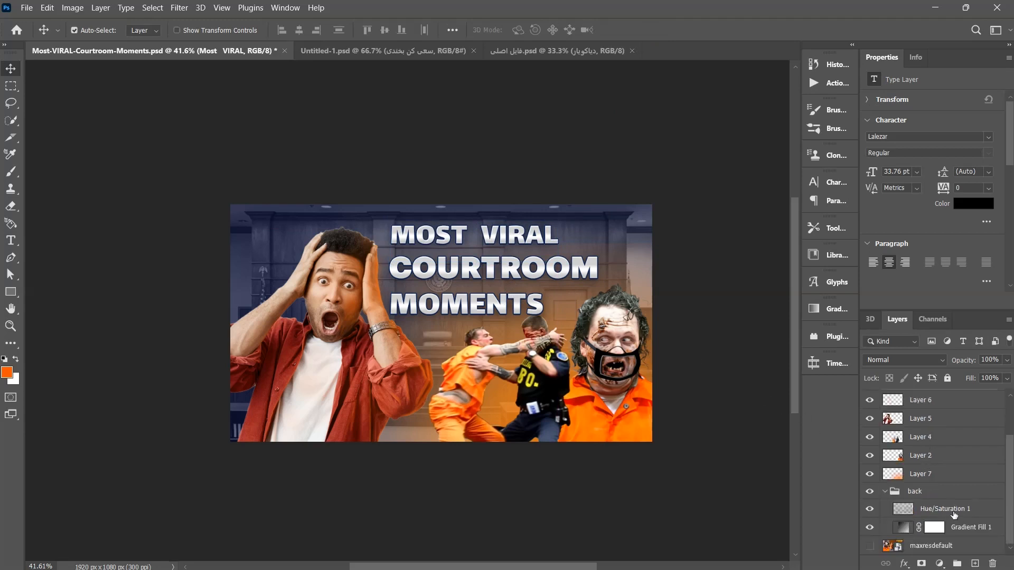
click(945, 508)
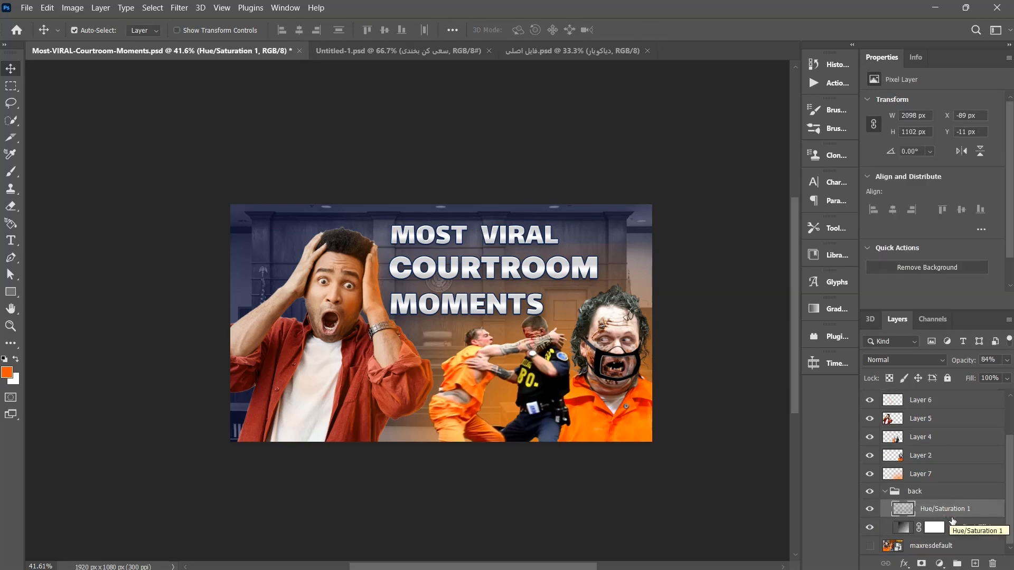
drag(818, 357, 896, 370)
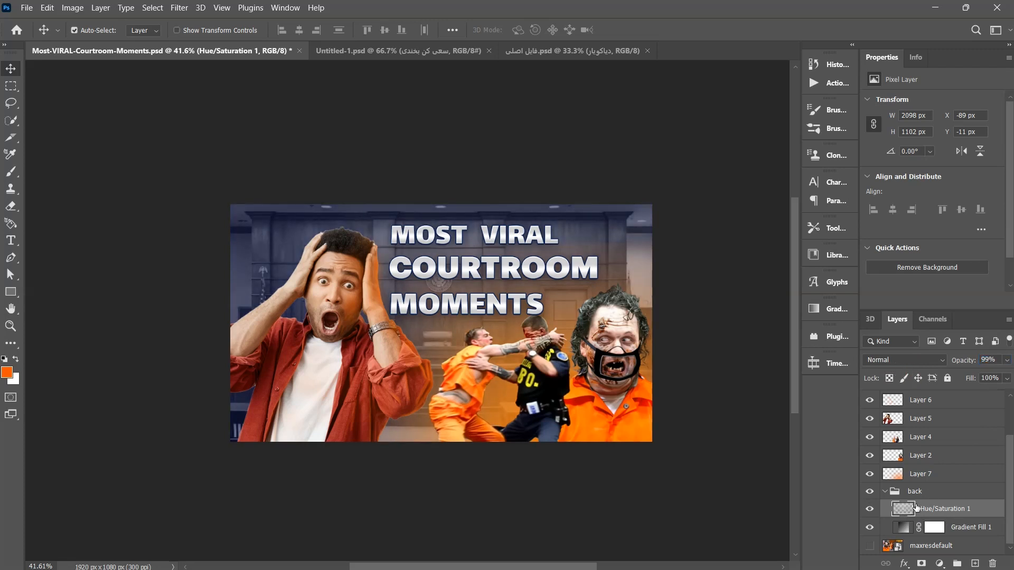
click(872, 511)
click(872, 511)
double_click(896, 509)
drag(687, 130, 752, 147)
drag(910, 392, 853, 393)
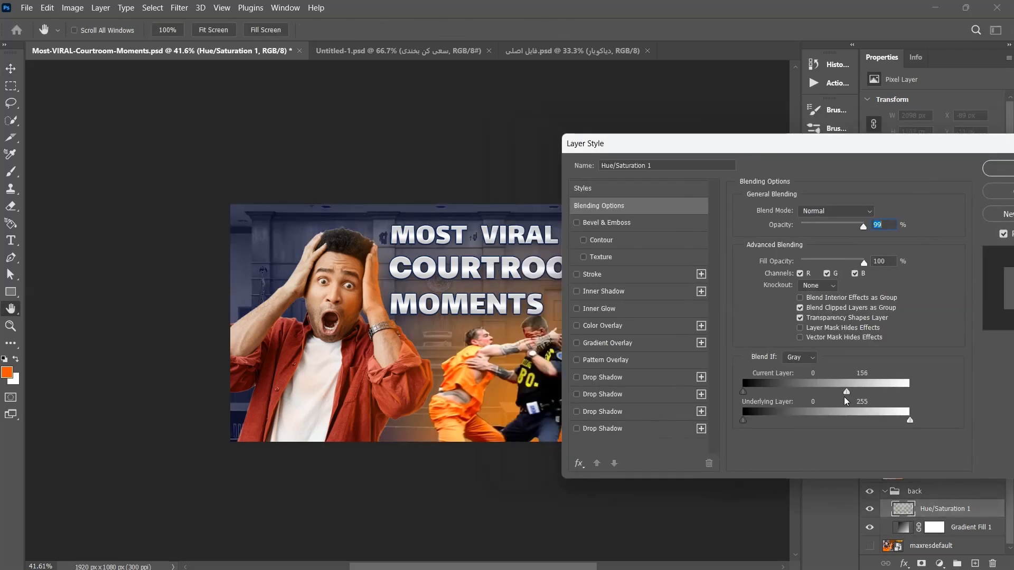
mouse_move(910, 421)
mouse_down()
mouse_move(825, 420)
mouse_move(911, 407)
mouse_up()
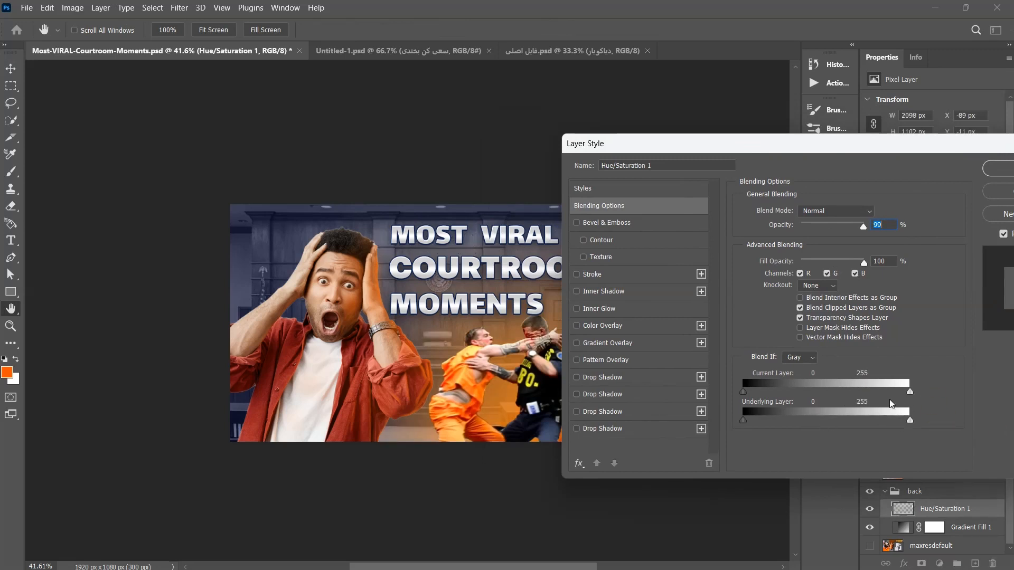
click(653, 224)
click(576, 221)
drag(687, 147, 624, 151)
click(570, 232)
click(588, 247)
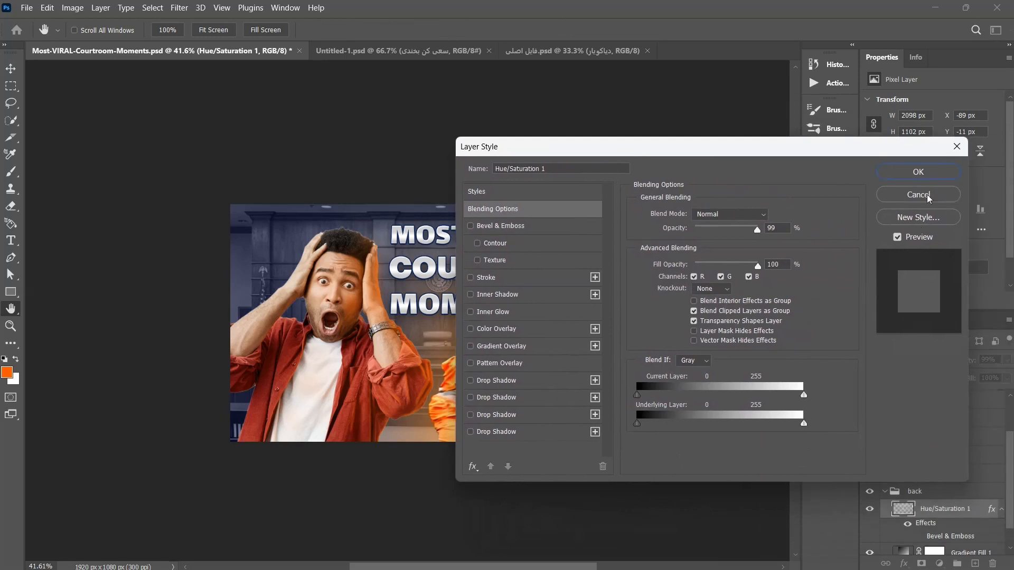
click(927, 195)
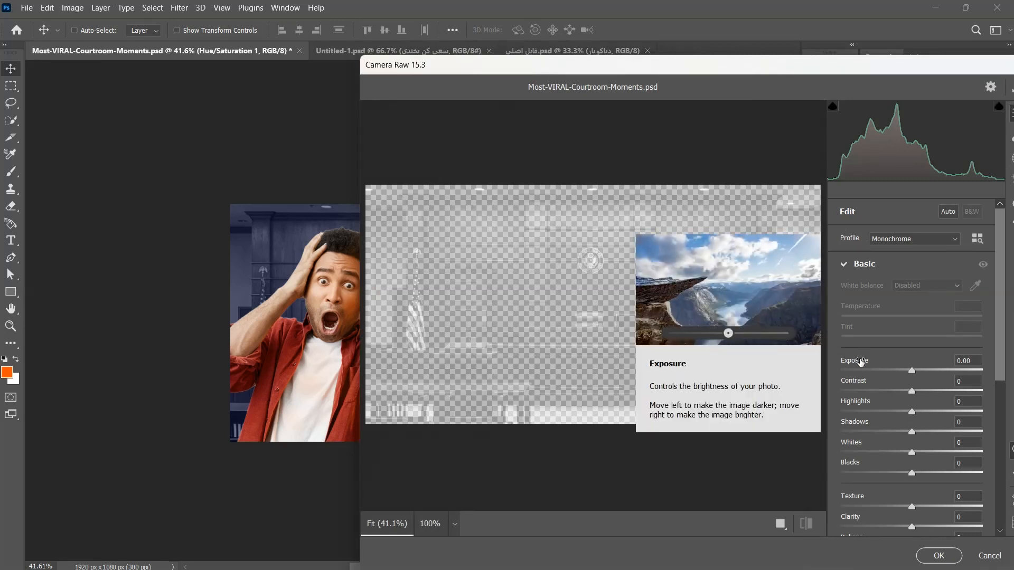
Darken the Hue/Saturation 1 background layer by lowering its exposure in the Camera Raw Filter, and save the document.
drag(860, 362, 854, 362)
click(938, 555)
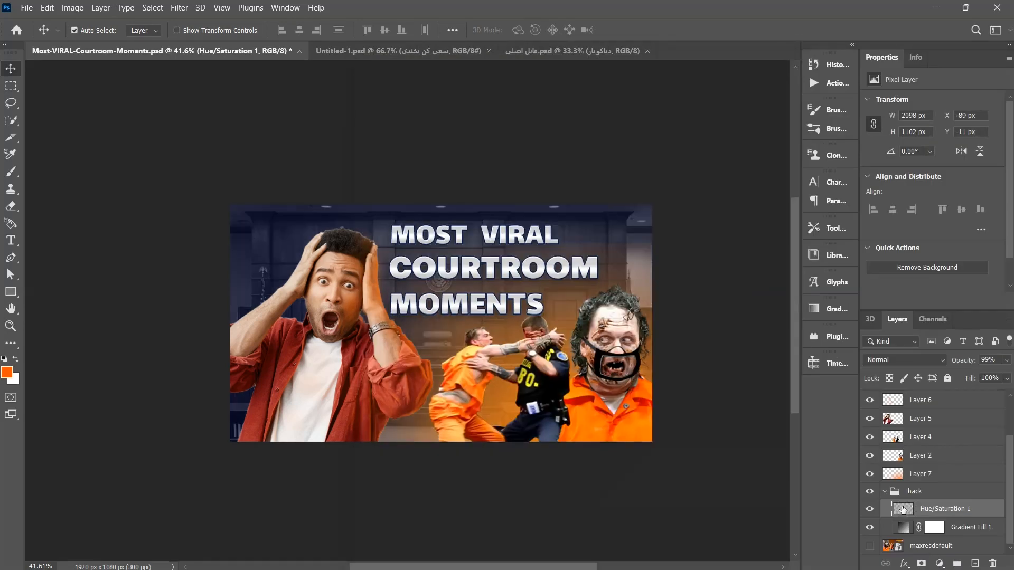
key(ctrl+s)
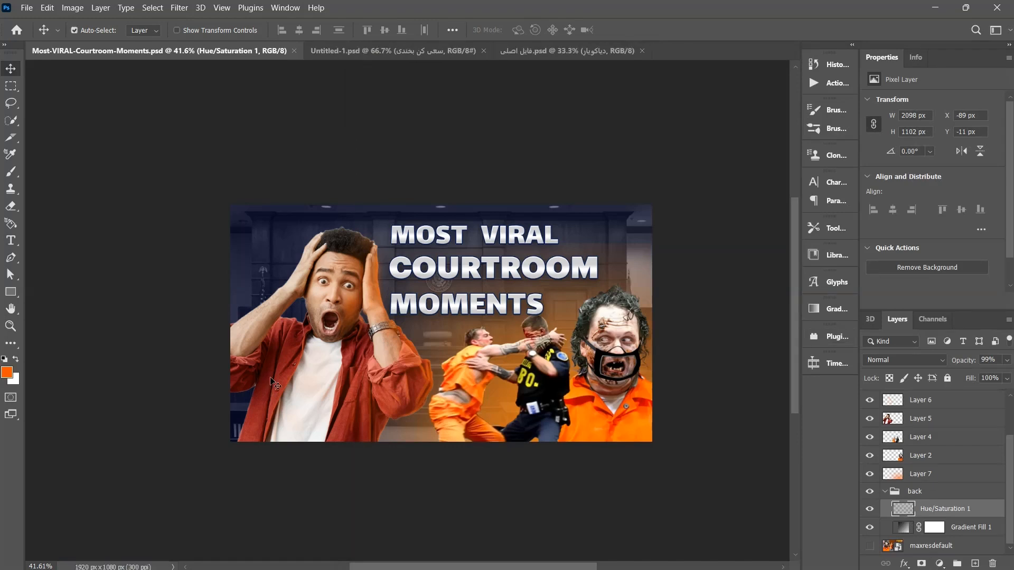
Set the Brush opacity to 36%, sample the white shirt colour and brush softly over the background behind the shocked man.
scroll(185, 352, up, 5)
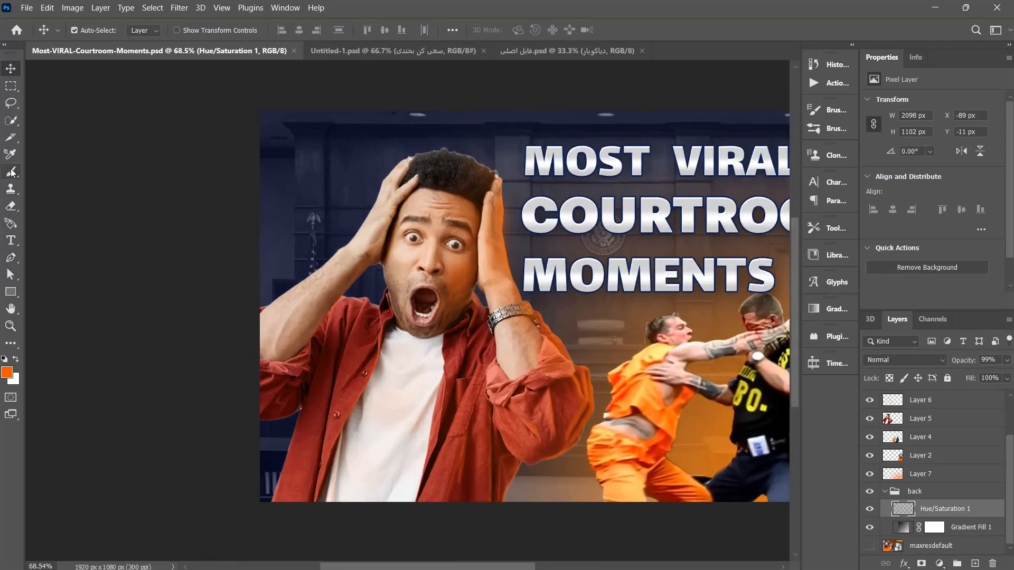
click(12, 173)
click(84, 29)
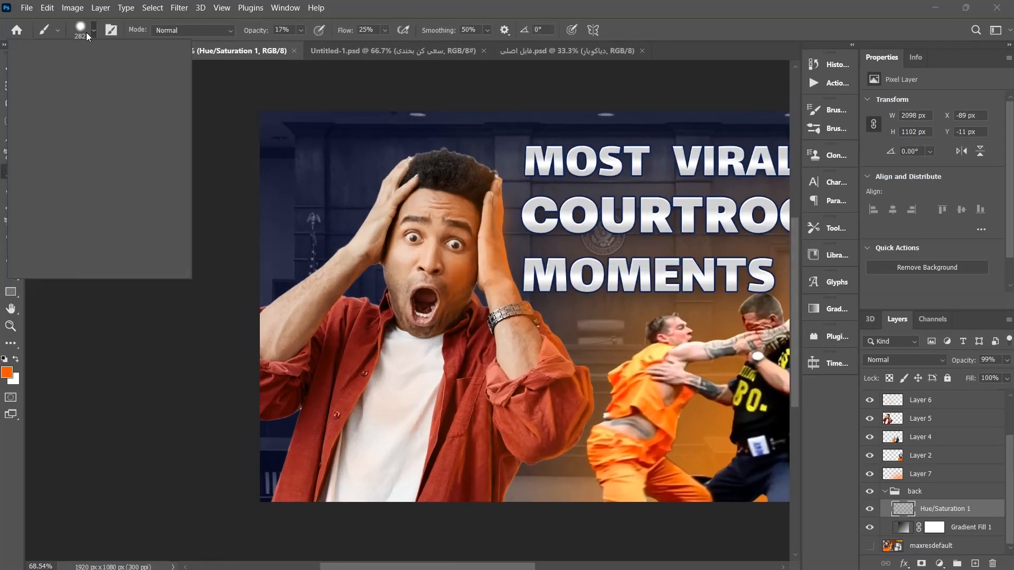
alt+click(401, 392)
drag(257, 35, 266, 35)
mouse_move(317, 492)
mouse_down()
mouse_move(330, 448)
mouse_move(299, 390)
mouse_move(336, 326)
mouse_up()
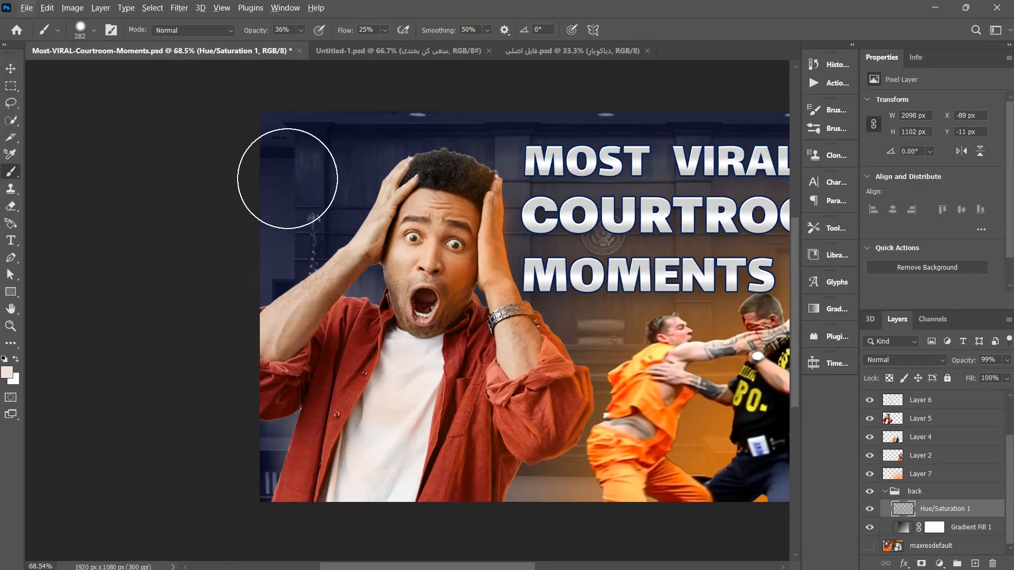
Choose a lighter greyish-blue foreground colour and paint a soft glow on the background around the shocked man.
click(7, 373)
click(665, 211)
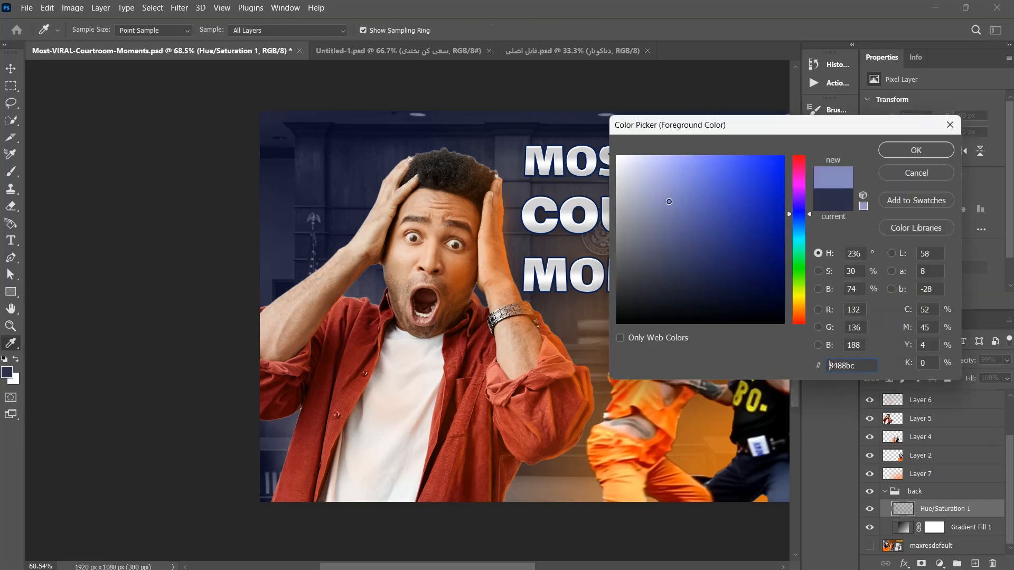
click(800, 224)
click(917, 151)
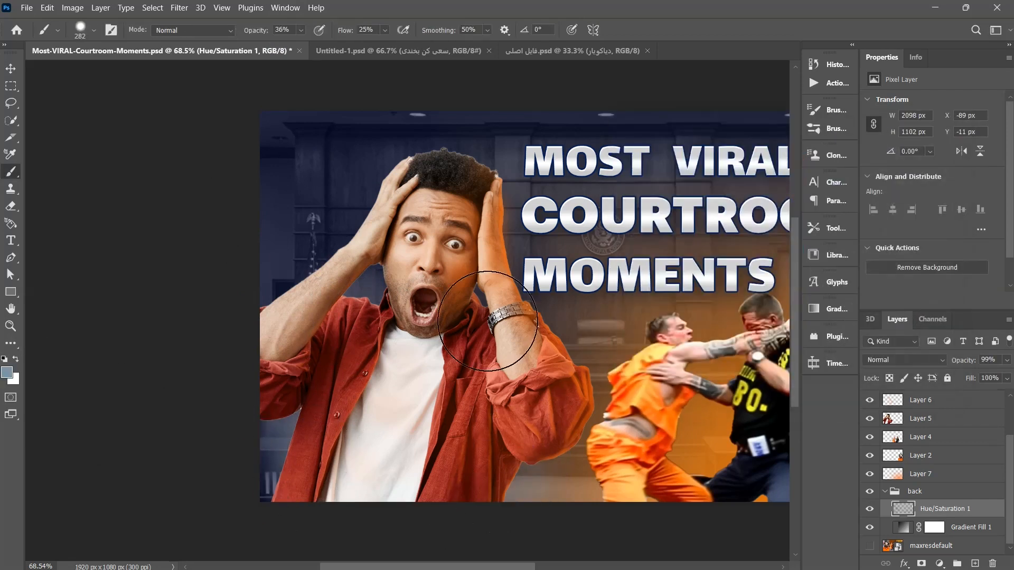
mouse_move(516, 269)
mouse_down()
mouse_move(449, 182)
mouse_move(301, 311)
mouse_move(308, 442)
mouse_up()
mouse_move(559, 401)
mouse_down()
mouse_move(434, 412)
mouse_move(449, 402)
mouse_up()
drag(528, 349, 450, 319)
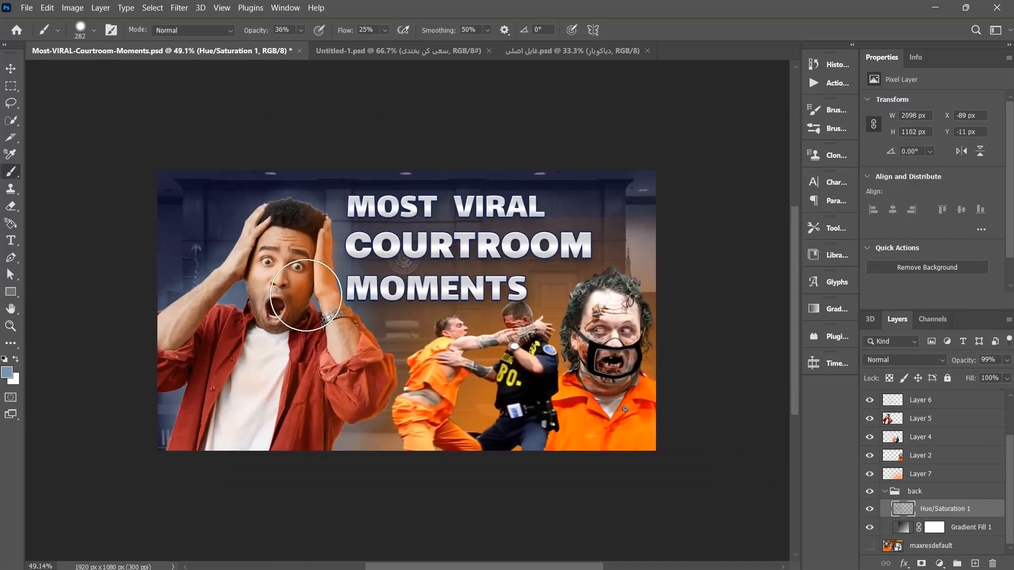
drag(404, 371, 403, 386)
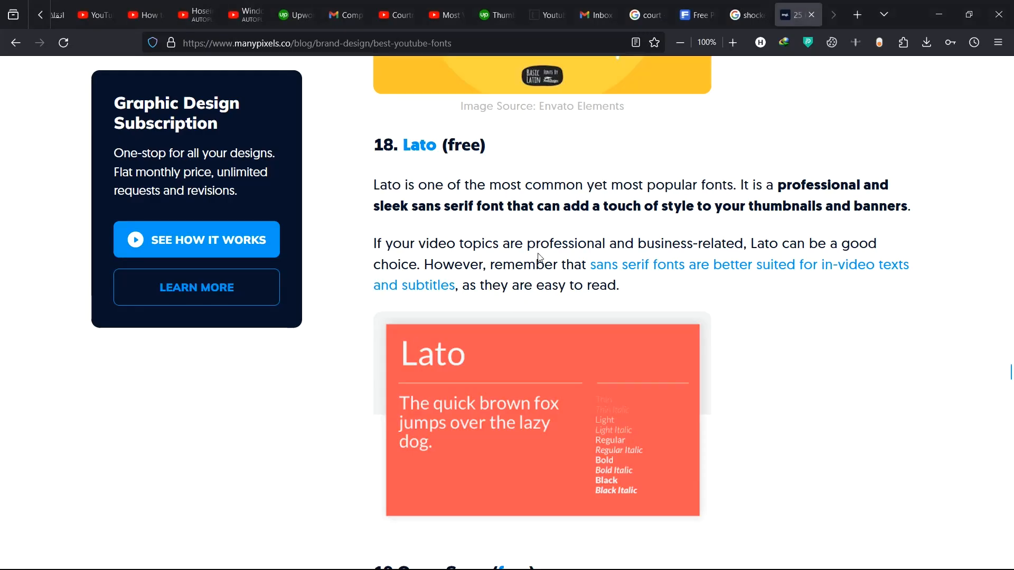
Switch to the browser and look through the best YouTube fonts article for thumbnail font ideas.
middle_click(891, 426)
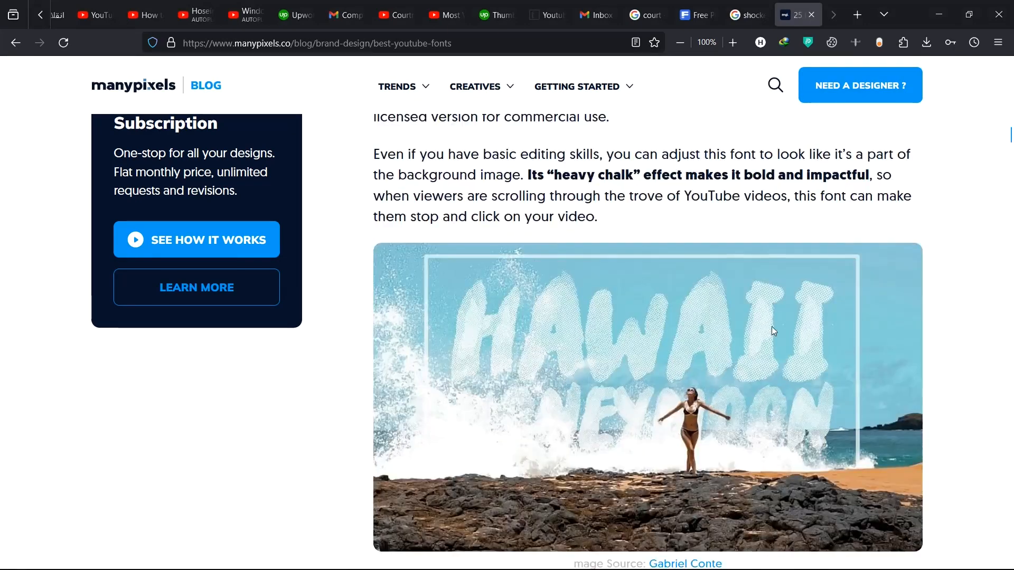
middle_click(750, 306)
middle_click(720, 303)
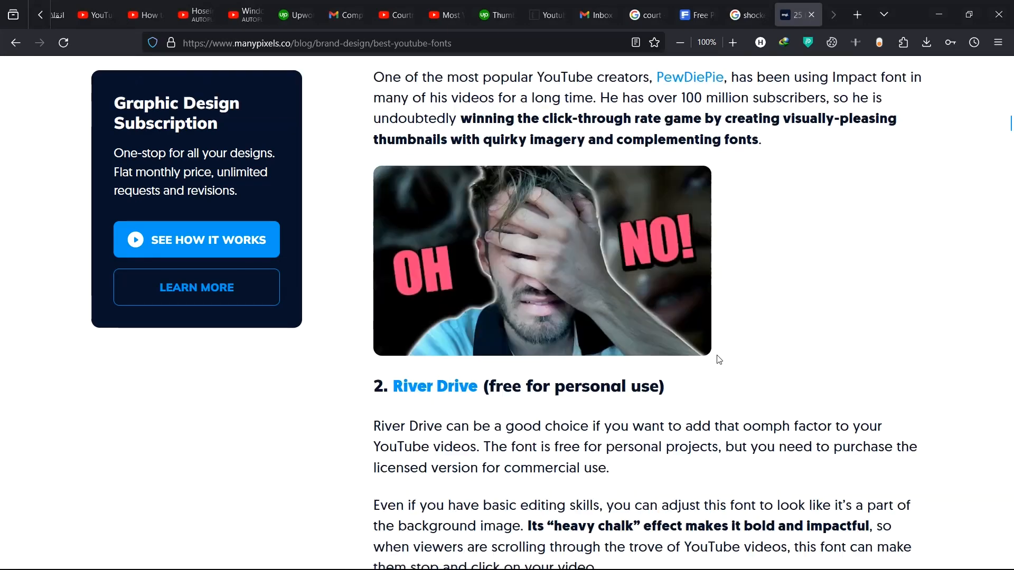
middle_click(670, 296)
middle_click(777, 261)
middle_click(723, 316)
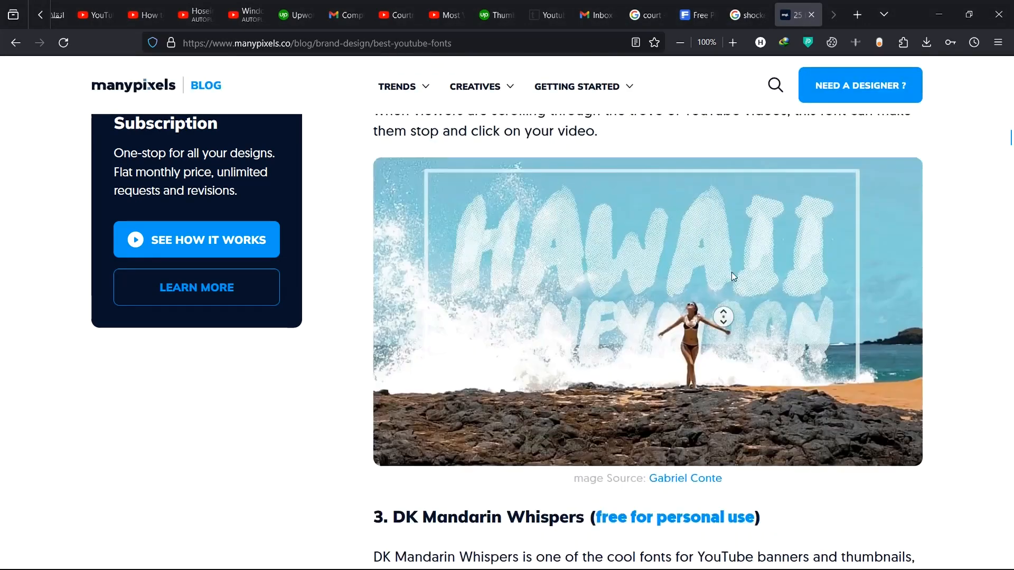
key(alt+Tab)
key(alt+Tab)
key(alt+Tab)
key(alt+Tab)
scroll(652, 363, down, 6)
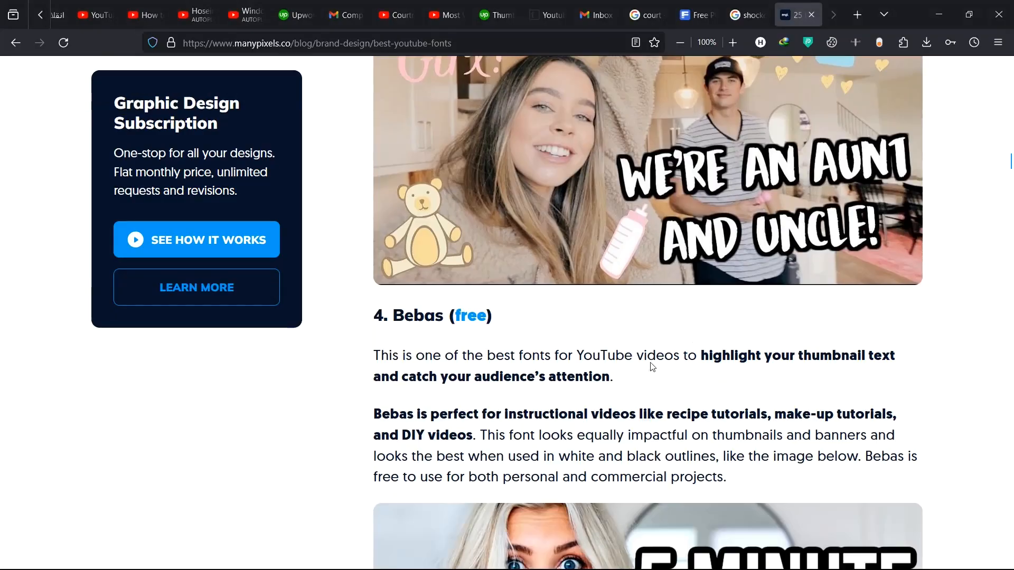
scroll(685, 283, up, 10)
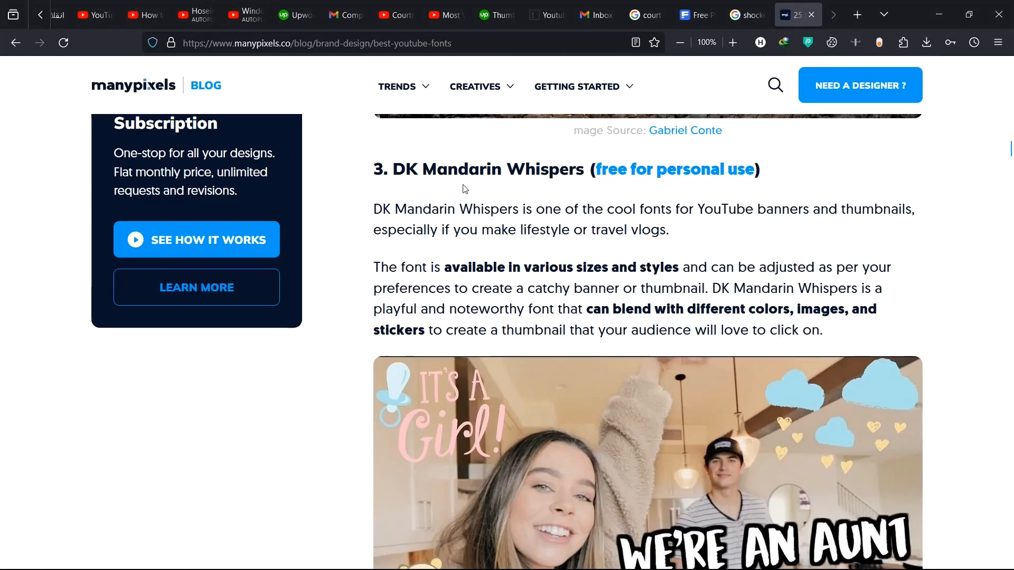
scroll(663, 177, down, 20)
scroll(662, 320, down, 18)
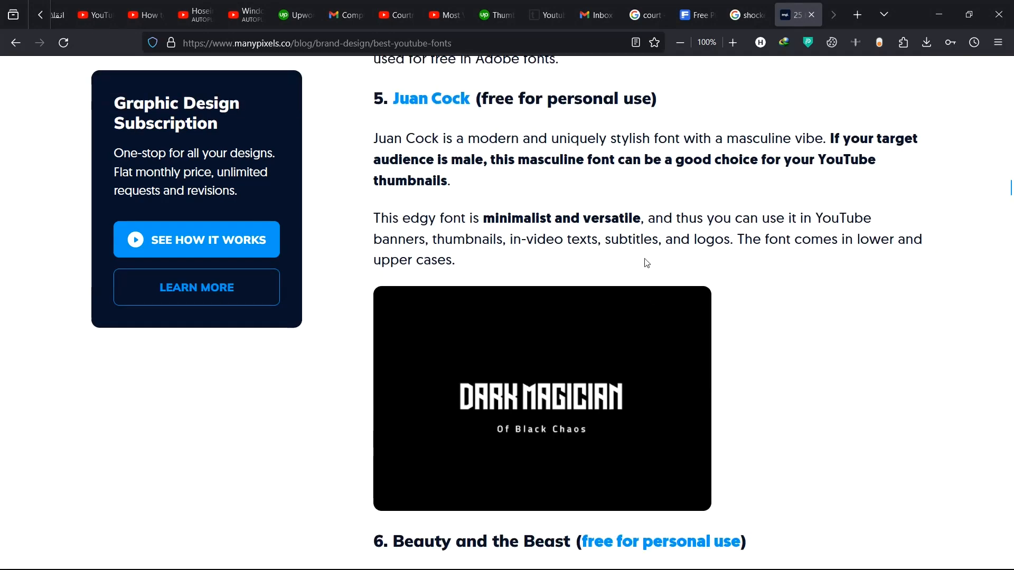
scroll(629, 378, down, 1)
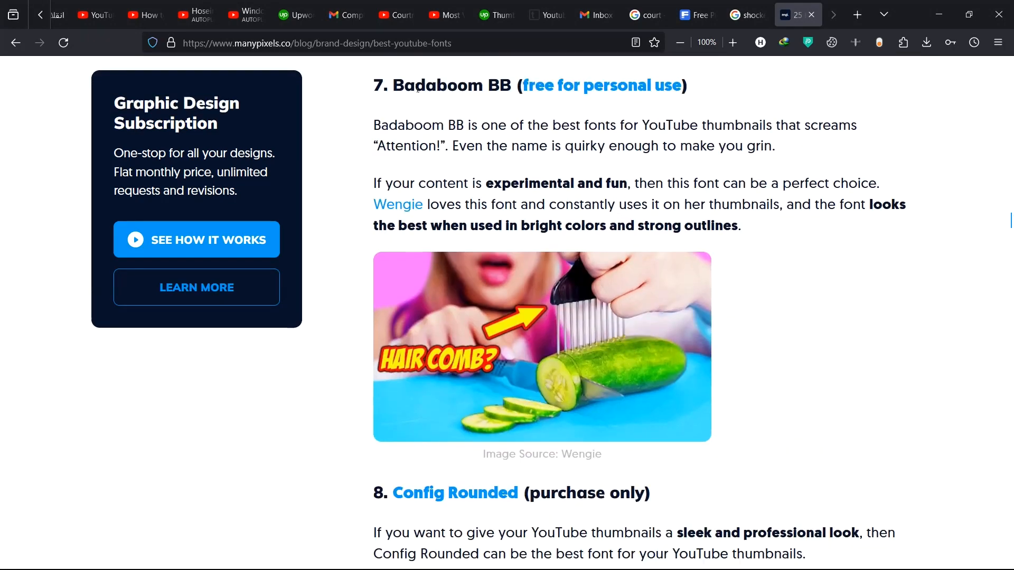
scroll(516, 293, down, 1)
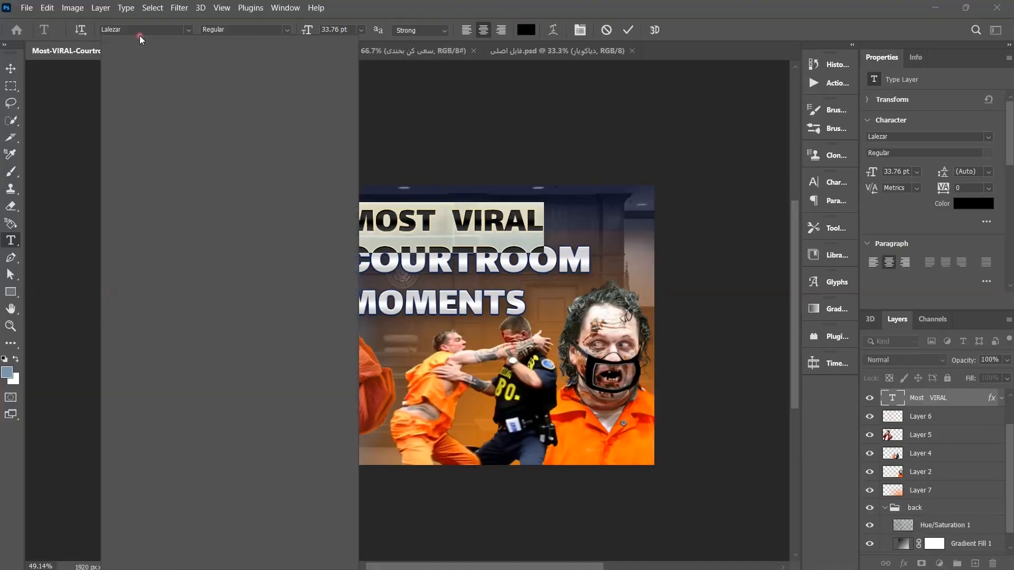
Try Arial font styles, including Narrow Bold Italic and Black, on the Most VIRAL title line.
click(135, 29)
text(arial)
key(Down)
key(Down)
key(Down)
key(Down)
key(Down)
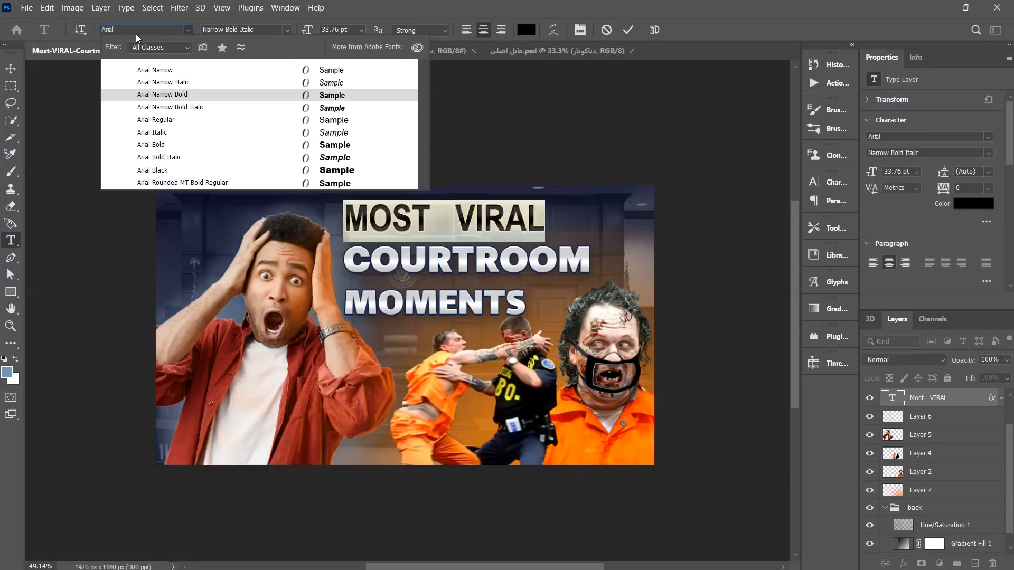
key(Down)
key(Down)
key(Down)
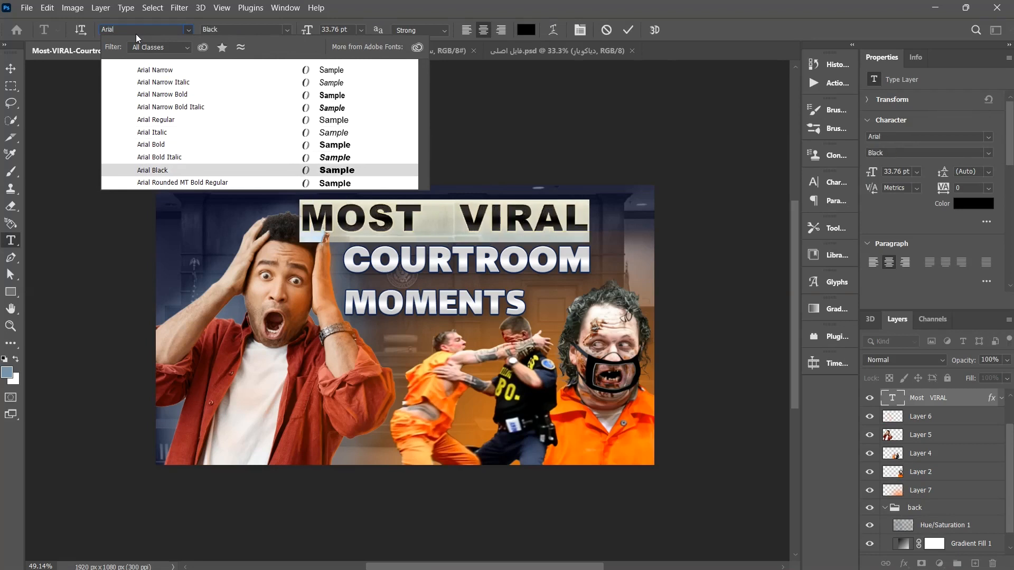
click(606, 30)
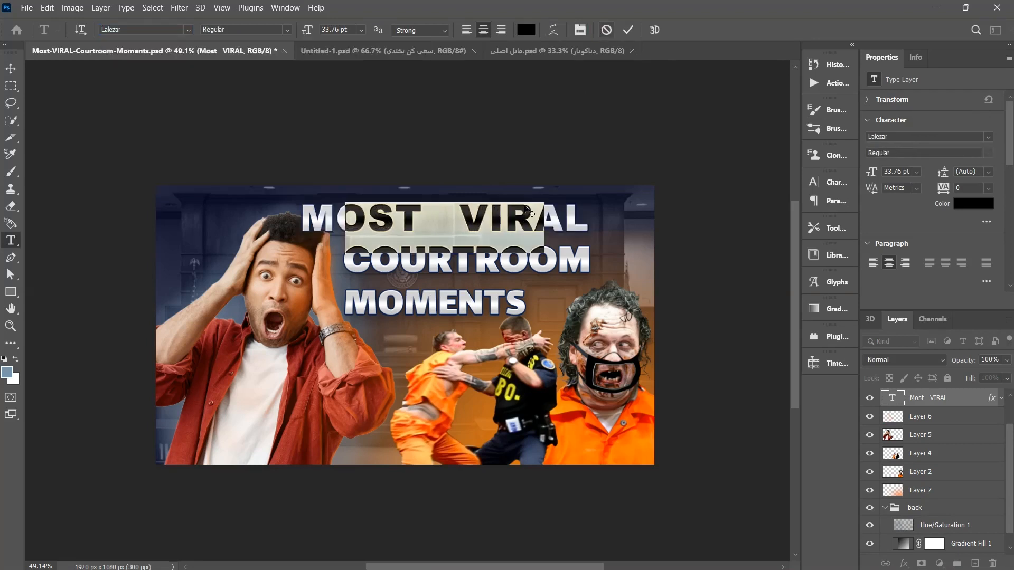
click(606, 30)
Scale the Most VIRAL title line down to 30.79 pt and the Moments line down to 33.58 pt.
key(ctrl+t)
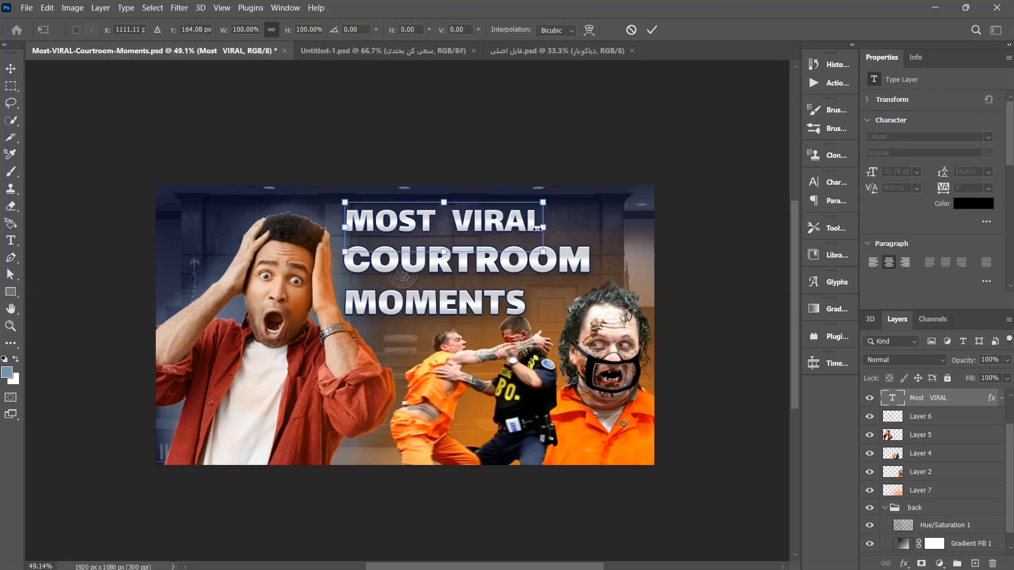
drag(542, 227, 524, 231)
click(654, 37)
click(486, 309)
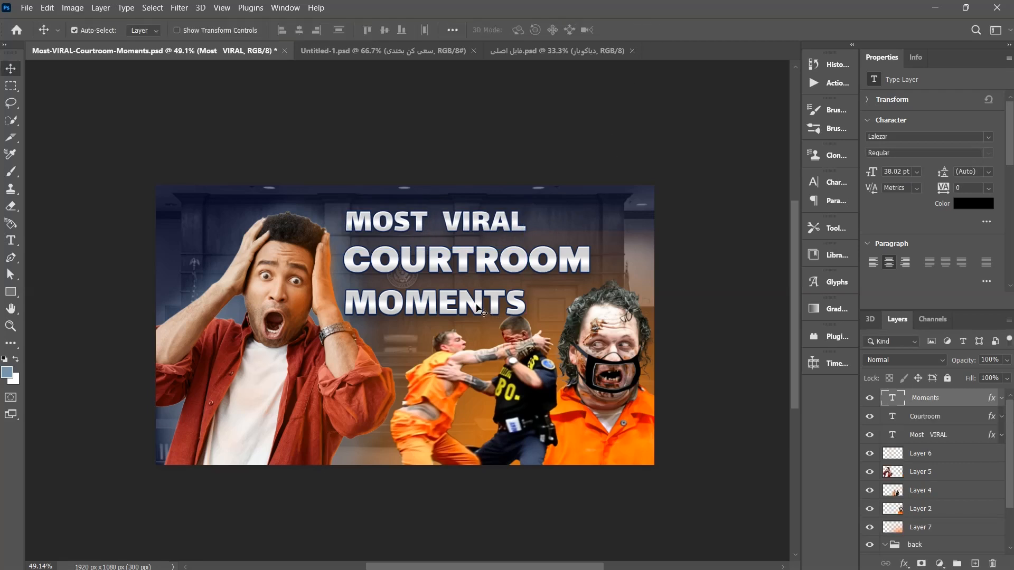
key(ctrl+t)
drag(532, 309, 509, 310)
click(652, 29)
Remove the extra space between Most and VIRAL, and realign the Most VIRAL and Moments lines with the start of Courtroom.
double_click(433, 218)
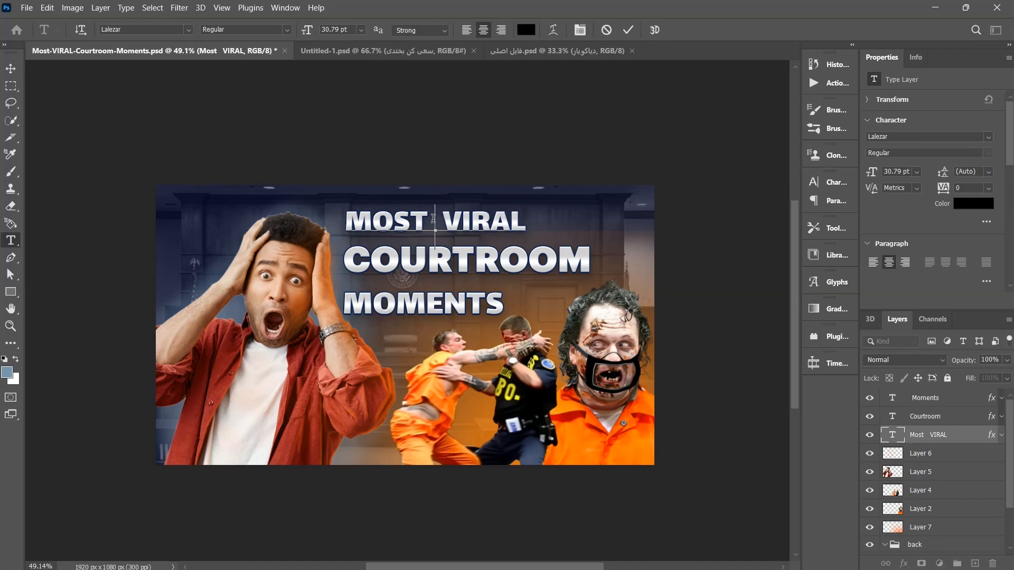
drag(409, 225, 406, 225)
drag(369, 300, 369, 299)
click(388, 229)
click(404, 302)
drag(405, 222, 405, 216)
Scale the Most VIRAL title line up to 32.82 pt and nudge it down closer to Courtroom.
key(ctrl+t)
drag(520, 221, 531, 222)
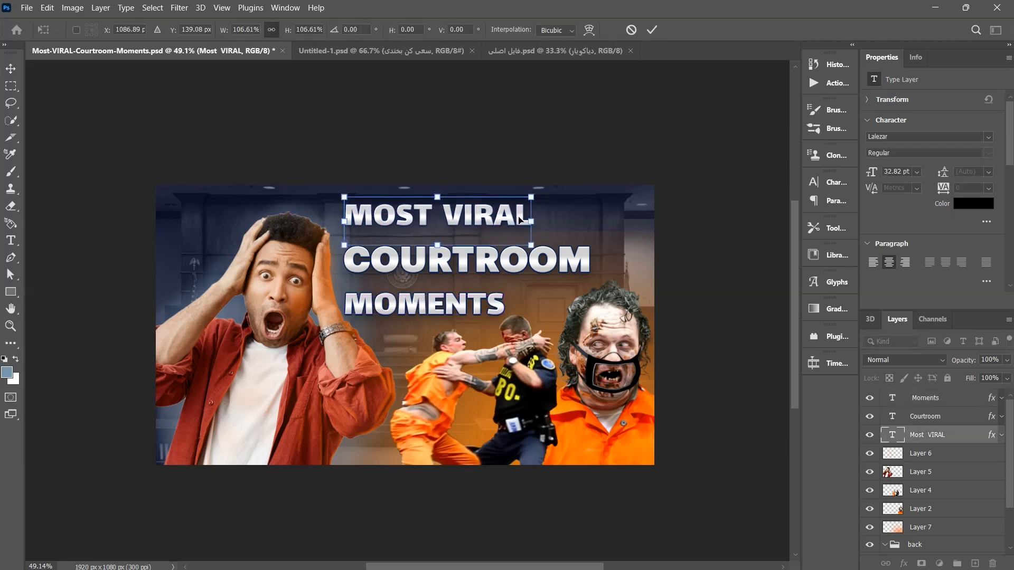
key(Down)
key(Down)
key(Down)
key(Down)
key(Down)
click(653, 29)
Nudge the Moments title line up closer to Courtroom and save the document.
click(417, 311)
key(Up)
key(Up)
key(Up)
key(Up)
key(Up)
key(Up)
key(Up)
key(Up)
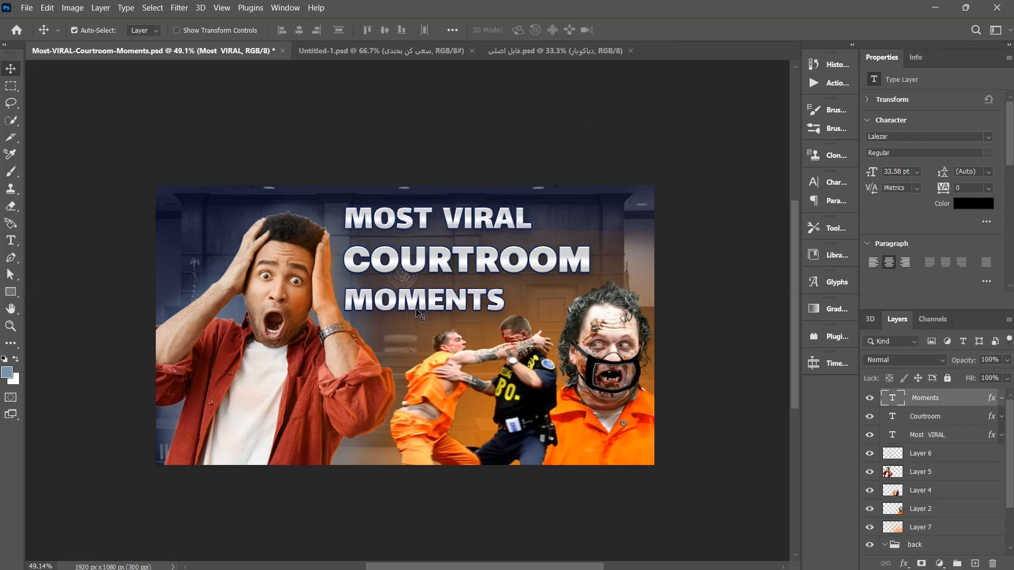
key(ctrl+s)
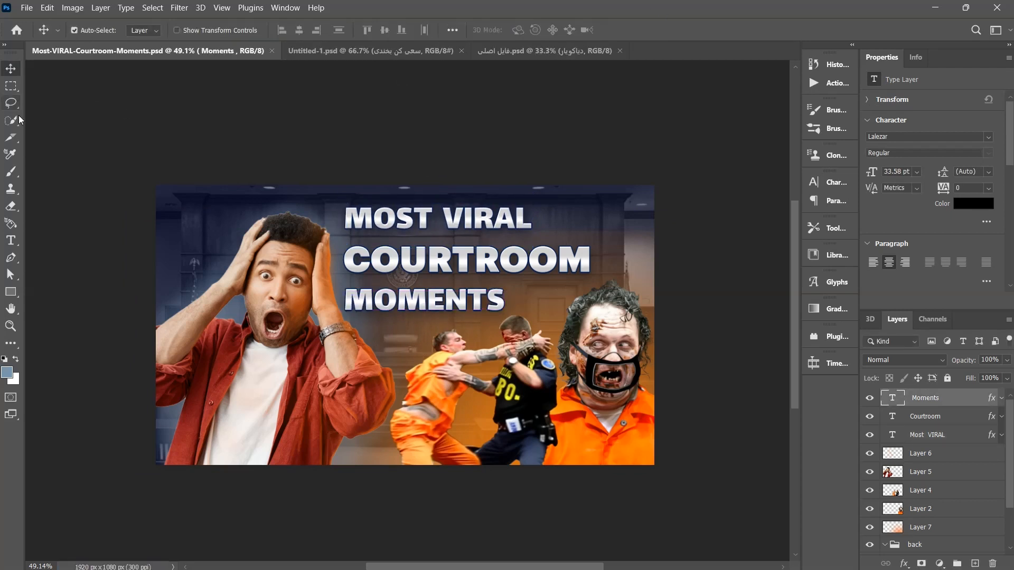
Paint soft dark navy shading on Layer 6 behind the title lines and in the background beside them, and save the document.
key(b)
alt+click(331, 224)
click(946, 454)
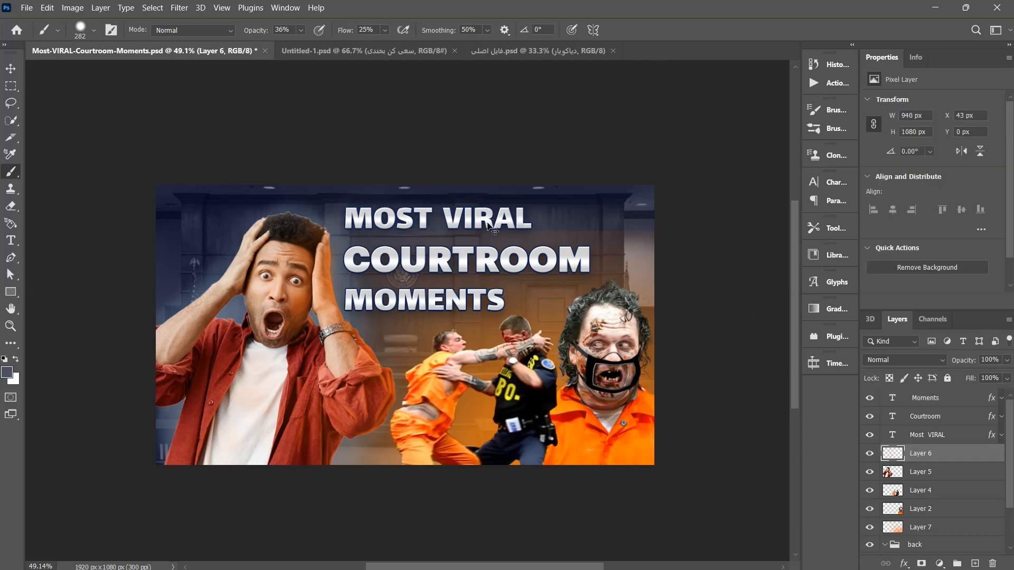
click(7, 372)
click(916, 150)
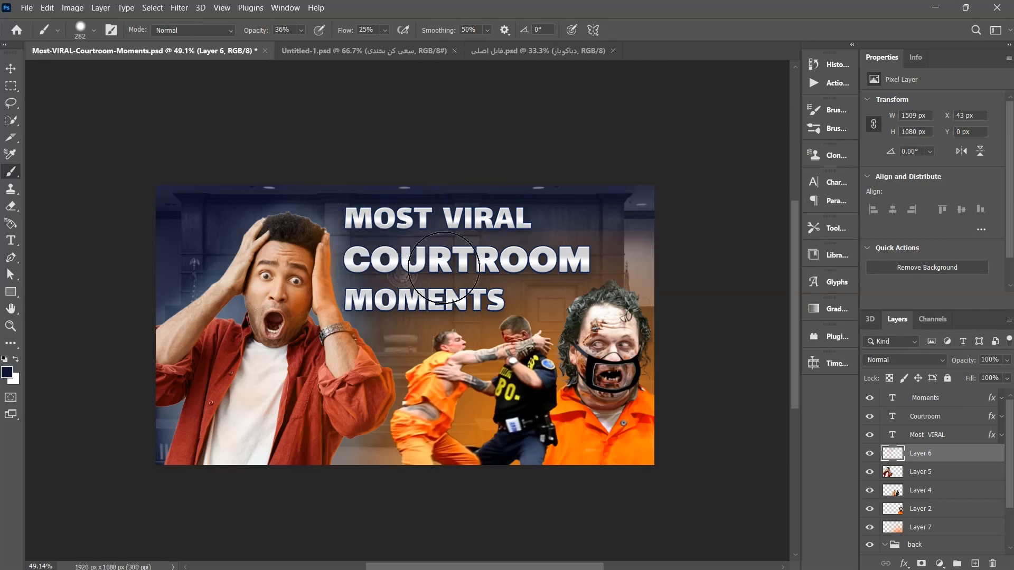
click(569, 266)
click(484, 262)
click(418, 306)
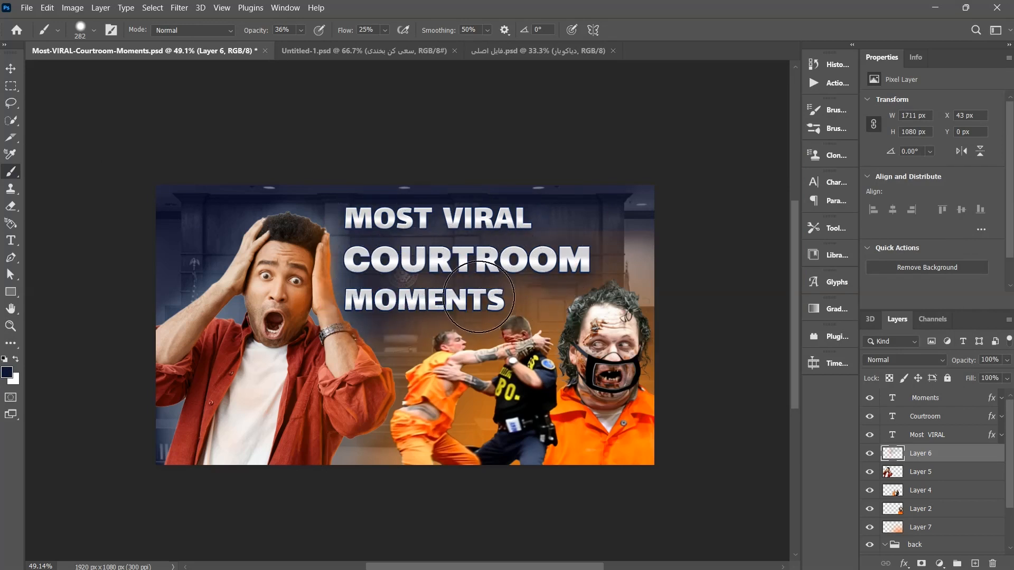
click(628, 223)
key(ctrl+s)
Sample the orange of the masked man's jumpsuit and paint a soft orange glow around his head on Layer 6.
drag(489, 335, 498, 285)
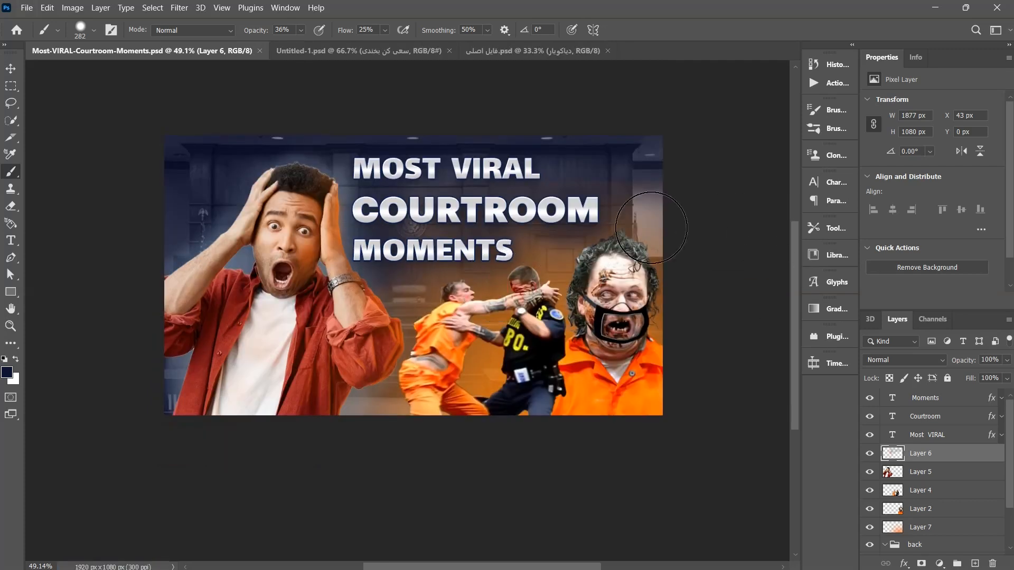
alt+click(645, 351)
click(649, 217)
click(621, 261)
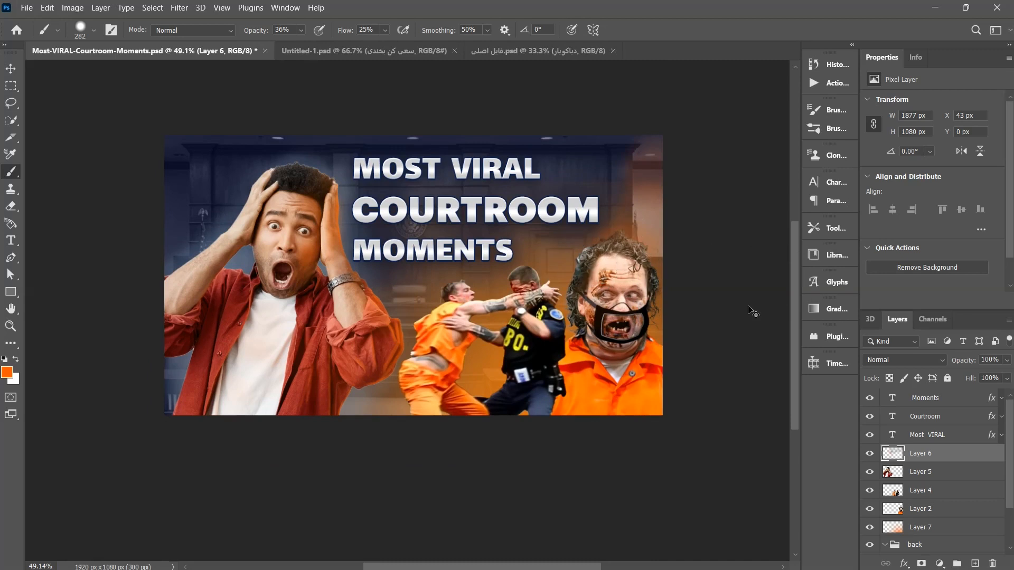
Brush more orange glow onto Layer 7 behind the masked man and the fighting figures, reselect Layer 6 and save the document.
click(919, 523)
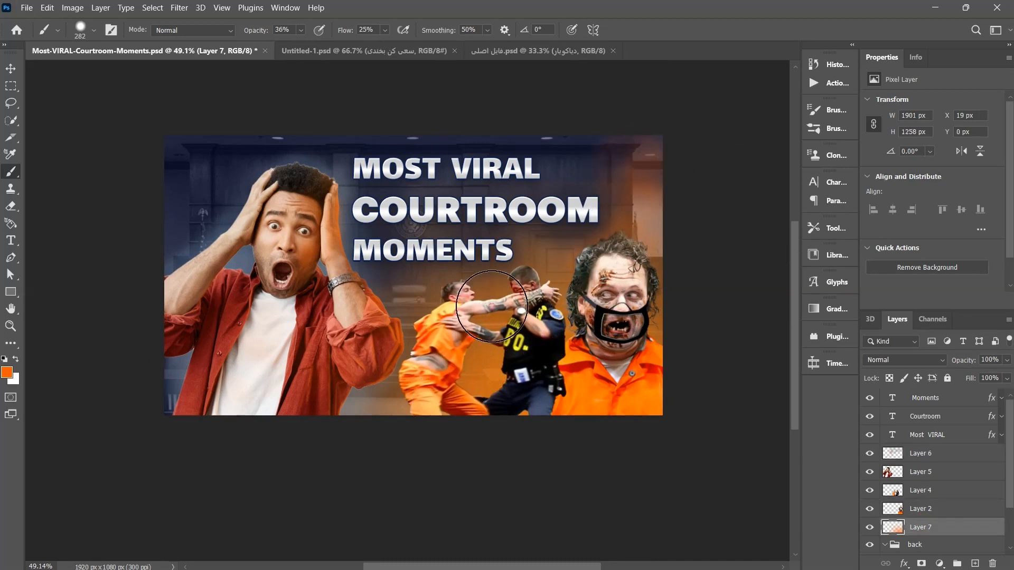
mouse_move(660, 286)
mouse_down()
mouse_move(662, 228)
mouse_move(520, 382)
mouse_up()
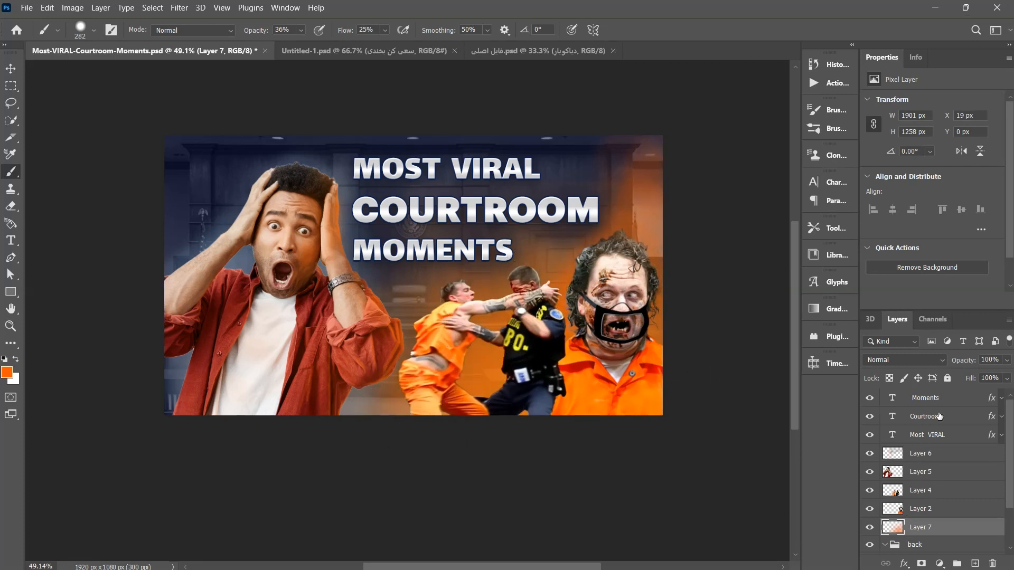
click(911, 454)
key(e)
key(b)
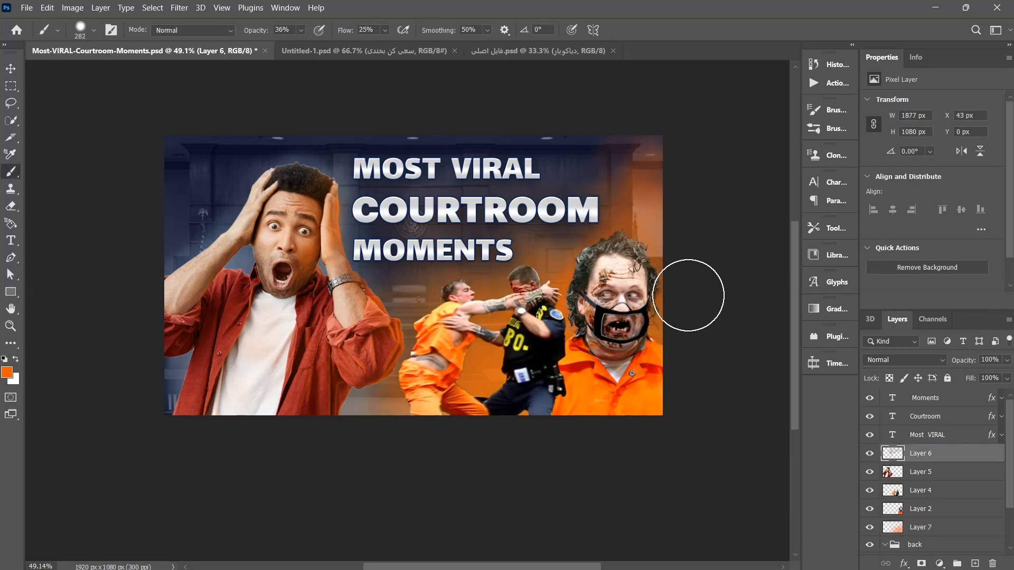
key(ctrl+s)
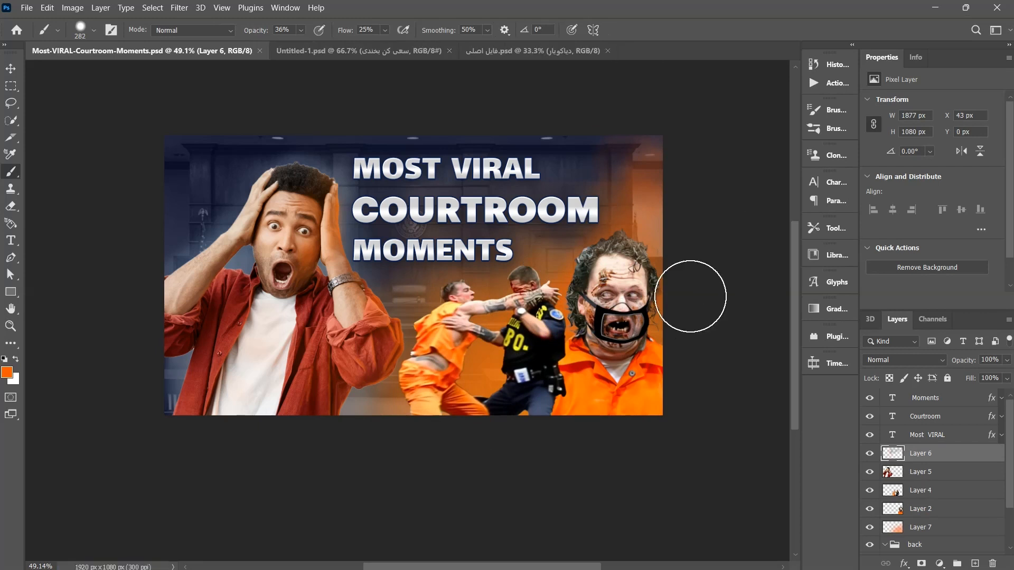